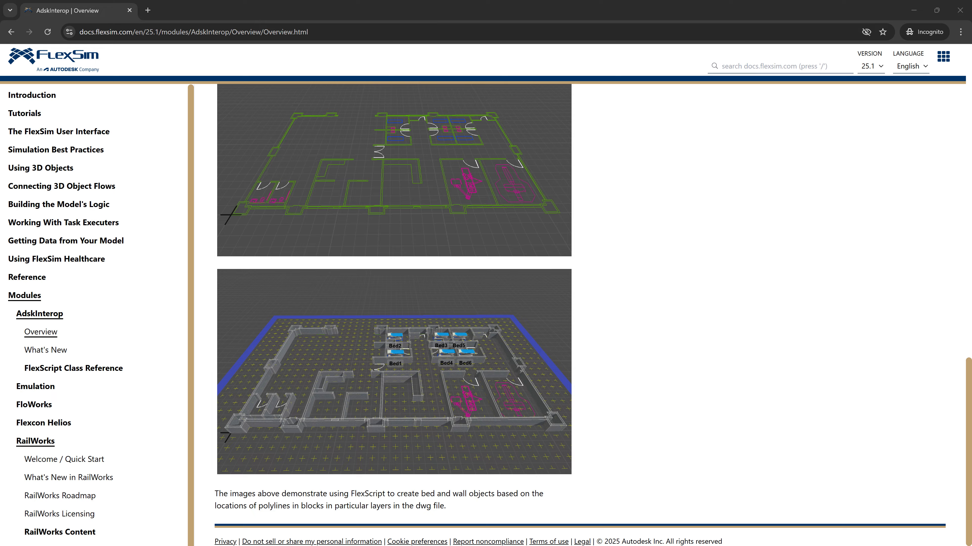
# Step: Switch to FlexSim and open the System Assets folder in the factory Asset Browser
pyautogui.click(390, 545)
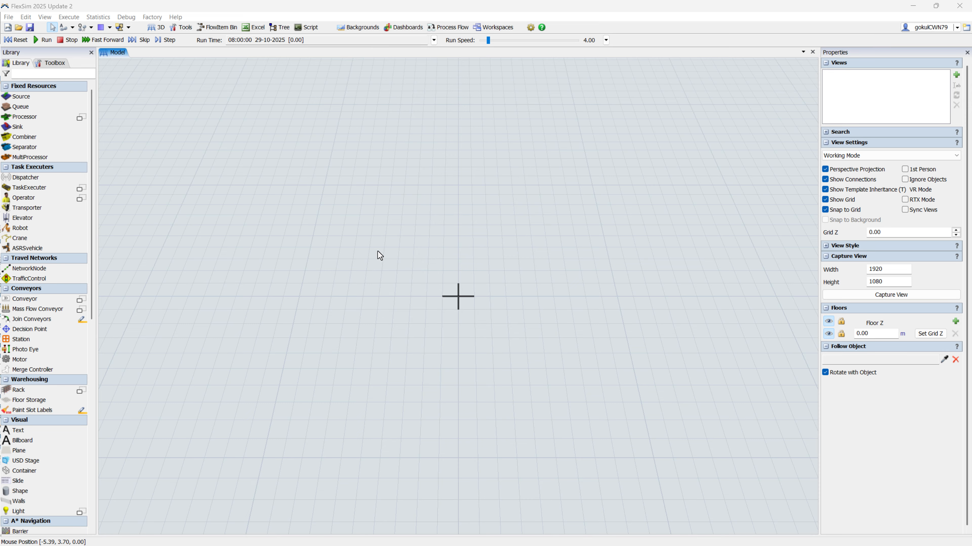
pyautogui.click(152, 17)
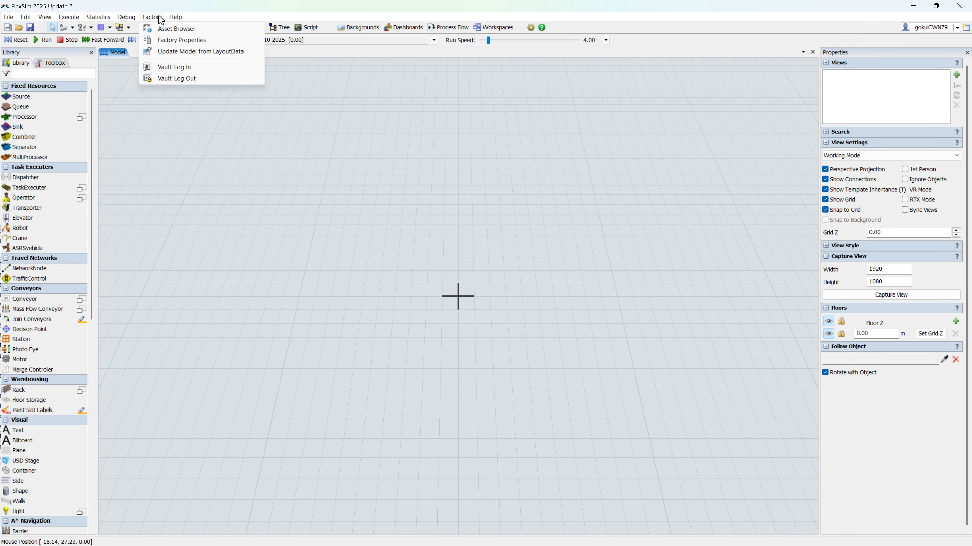
pyautogui.click(165, 29)
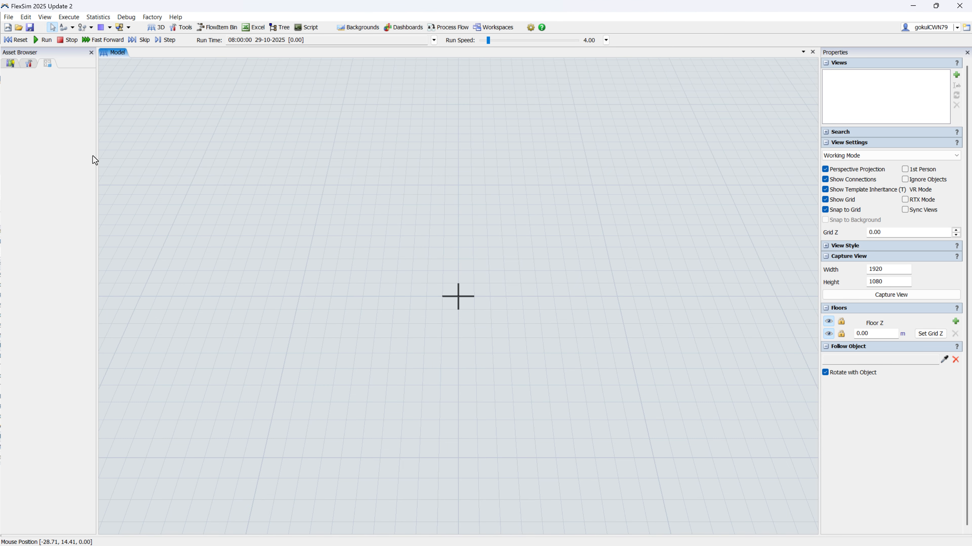
pyautogui.moveTo(96, 157); pyautogui.dragTo(107, 157)
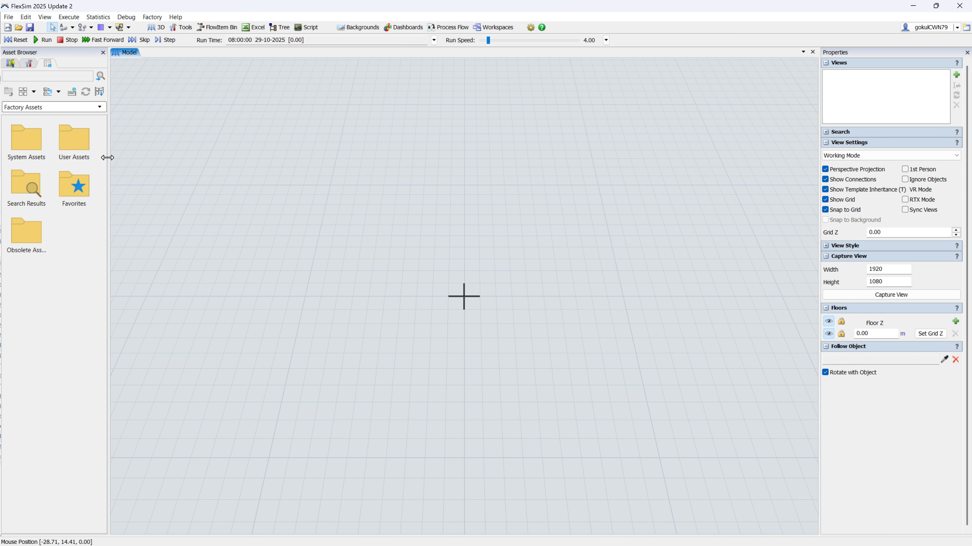
pyautogui.doubleClick(24, 148)
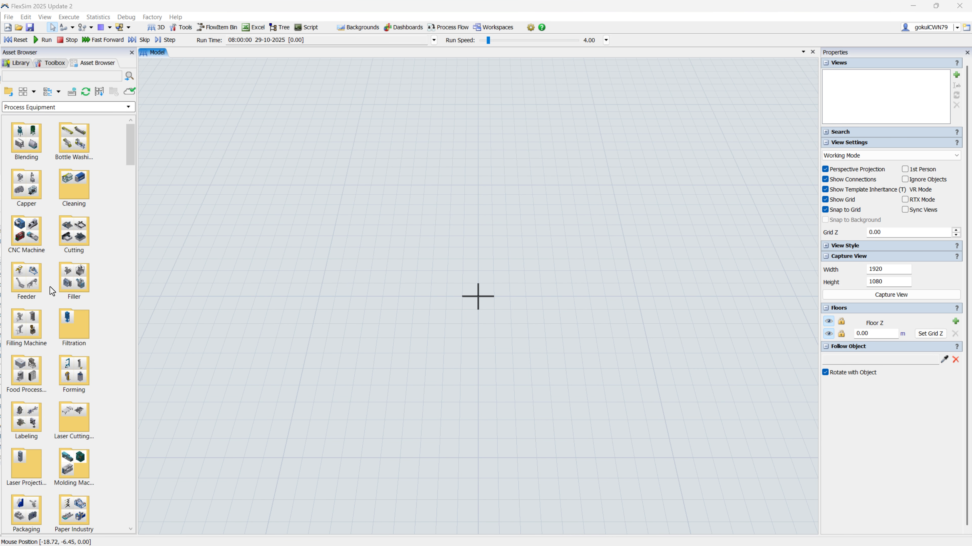
# Step: Look through the machine assets in the Process Equipment folder of the Asset Browser
pyautogui.moveTo(135, 340); pyautogui.dragTo(530, 339)
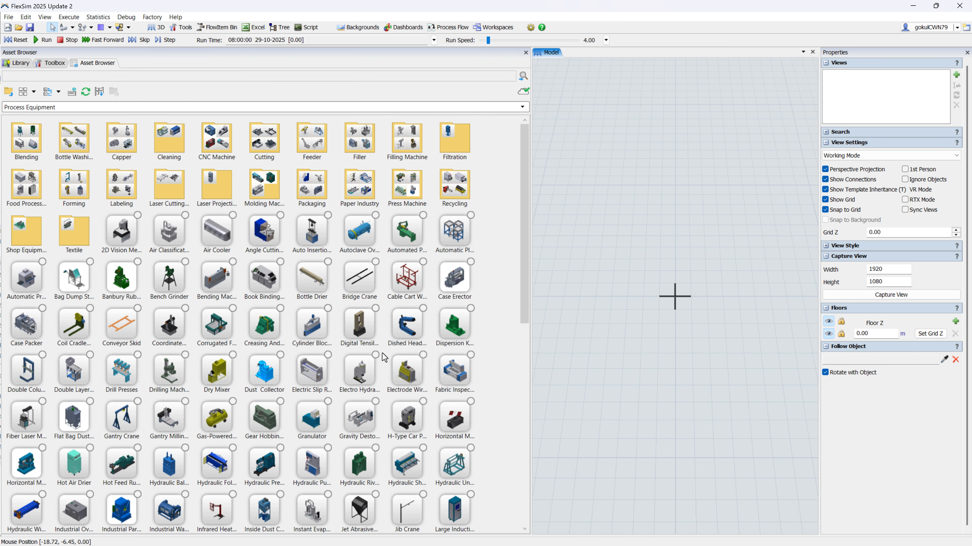
pyautogui.scroll(-3, 384, 357)
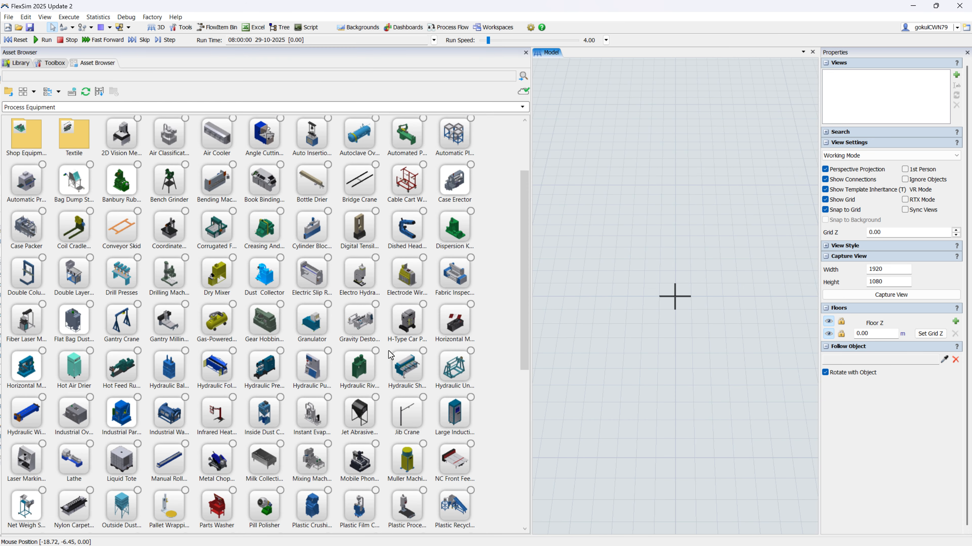
pyautogui.scroll(-2, 388, 355)
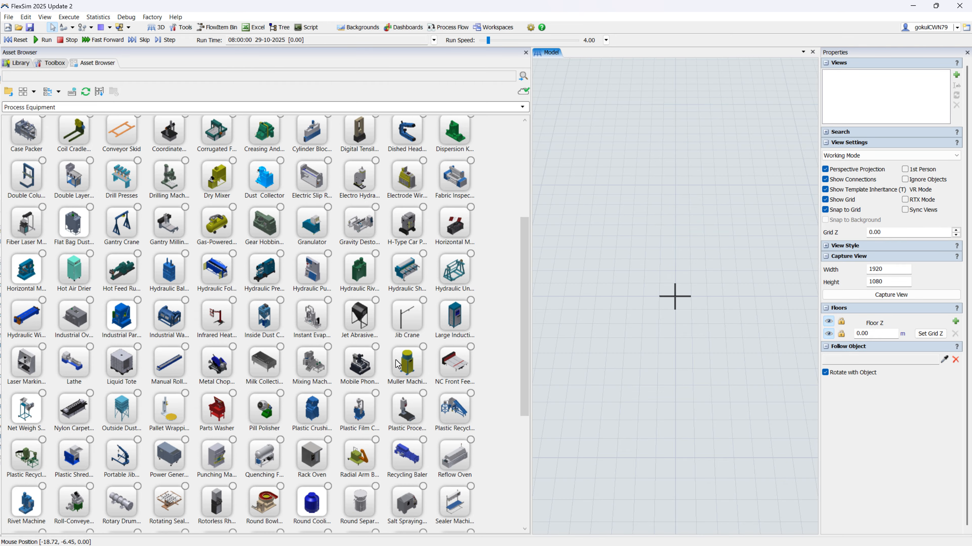
pyautogui.scroll(-6, 395, 360)
pyautogui.scroll(8, 398, 366)
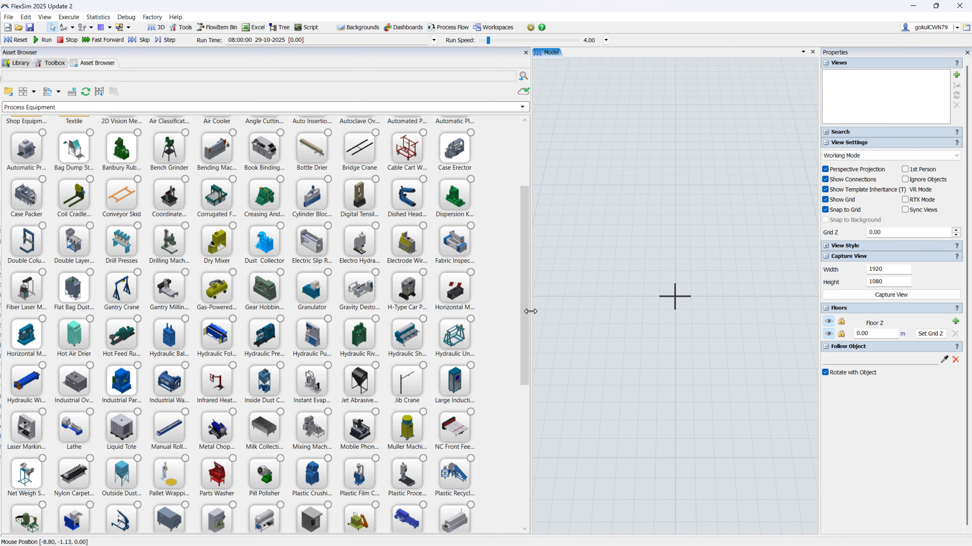
pyautogui.moveTo(529, 311); pyautogui.dragTo(258, 332)
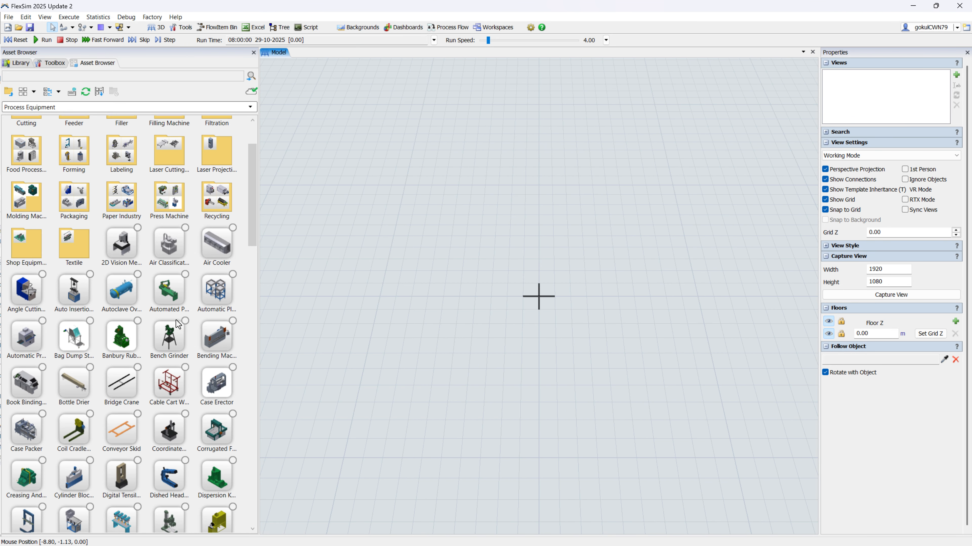
# Step: Check the Bottle Washing assets and the Conveyor folder within the System Assets
pyautogui.doubleClick(74, 133)
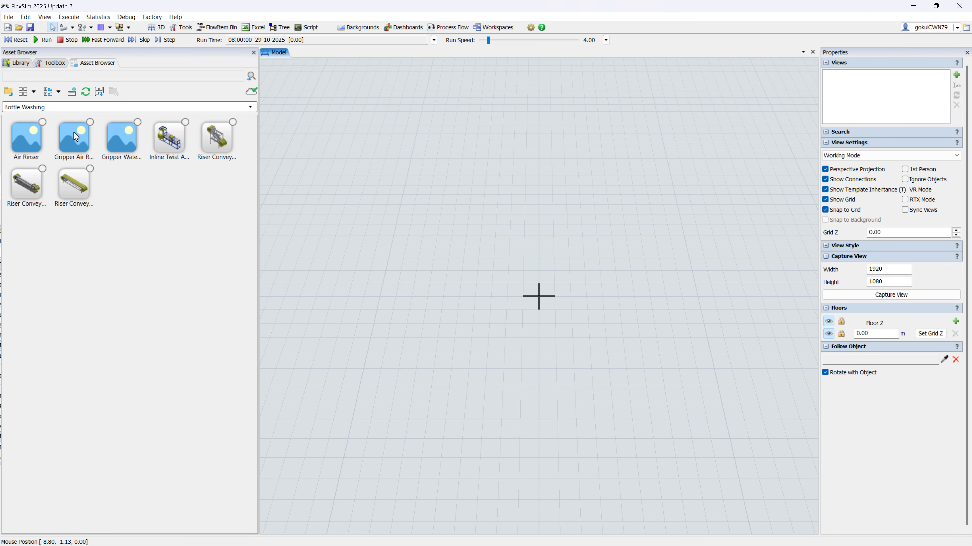
pyautogui.click(8, 92)
pyautogui.click(8, 92)
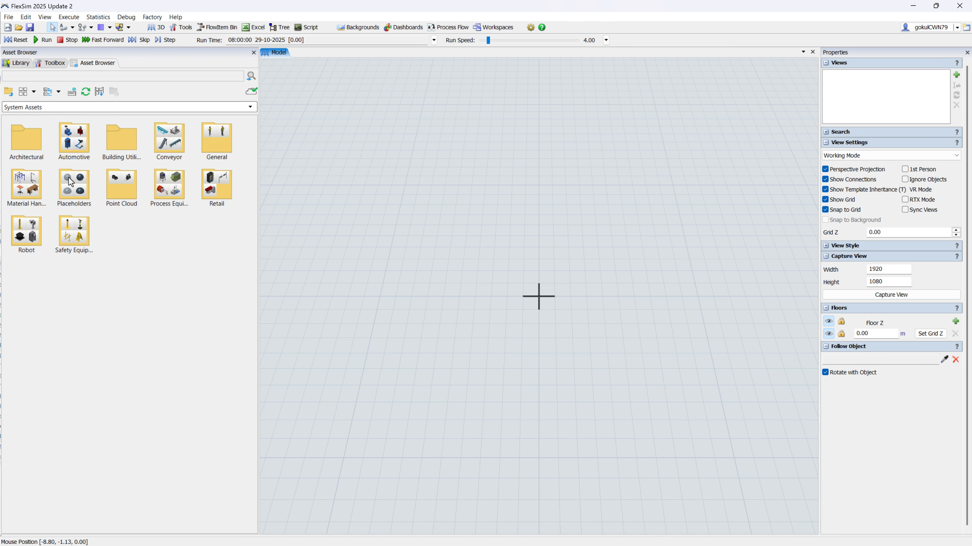
pyautogui.doubleClick(175, 140)
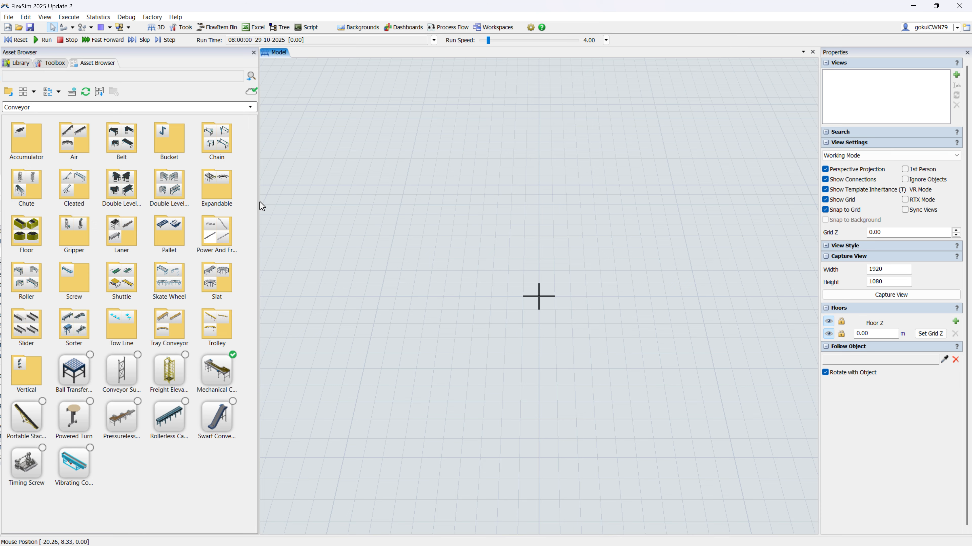
pyautogui.moveTo(260, 202); pyautogui.dragTo(153, 202)
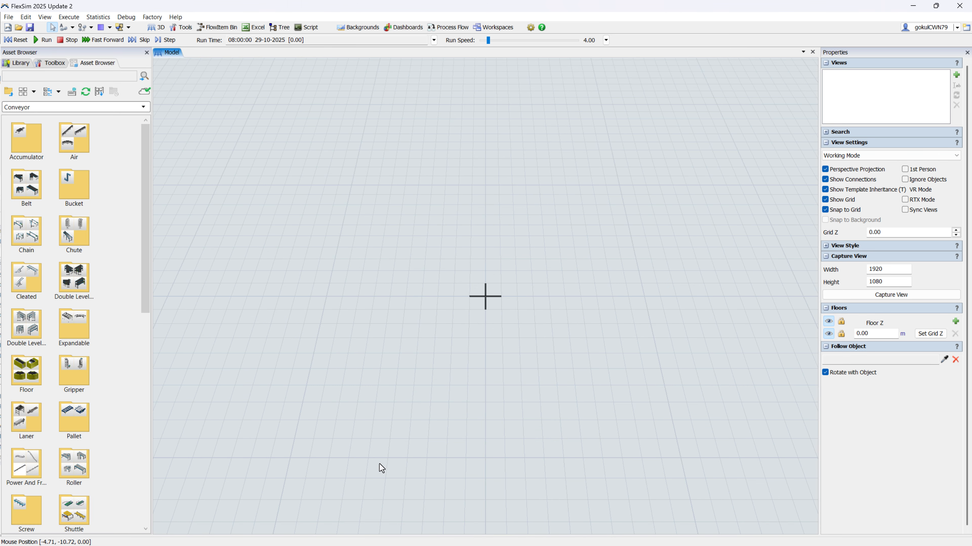
# Step: Create a model from the factory layout file My Factory.LayoutData in the InterOp folder, accepting minutes, meters and liters as model units
pyautogui.click(11, 18)
pyautogui.click(30, 54)
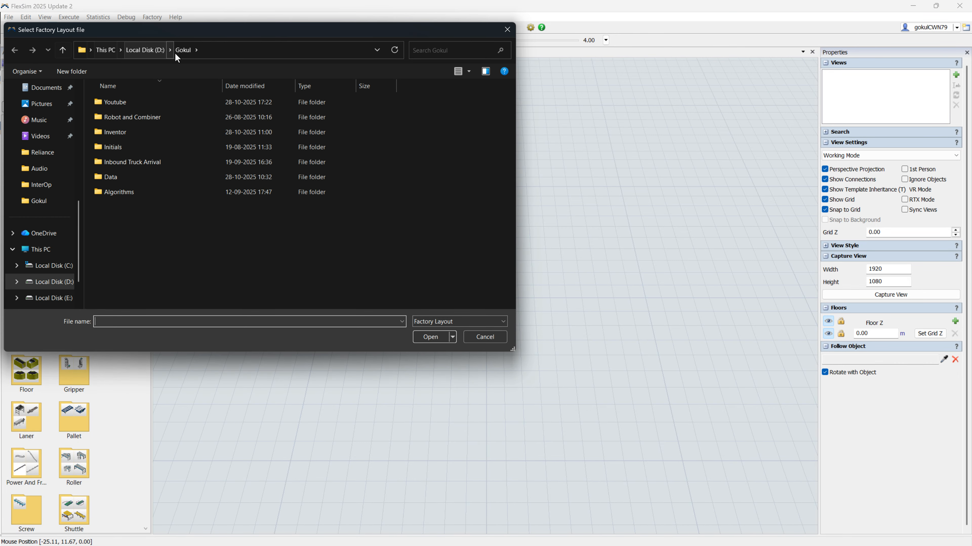
pyautogui.click(210, 51)
pyautogui.write('D:\\Gokul\\Youtube\\InterOp')
pyautogui.press('Return')
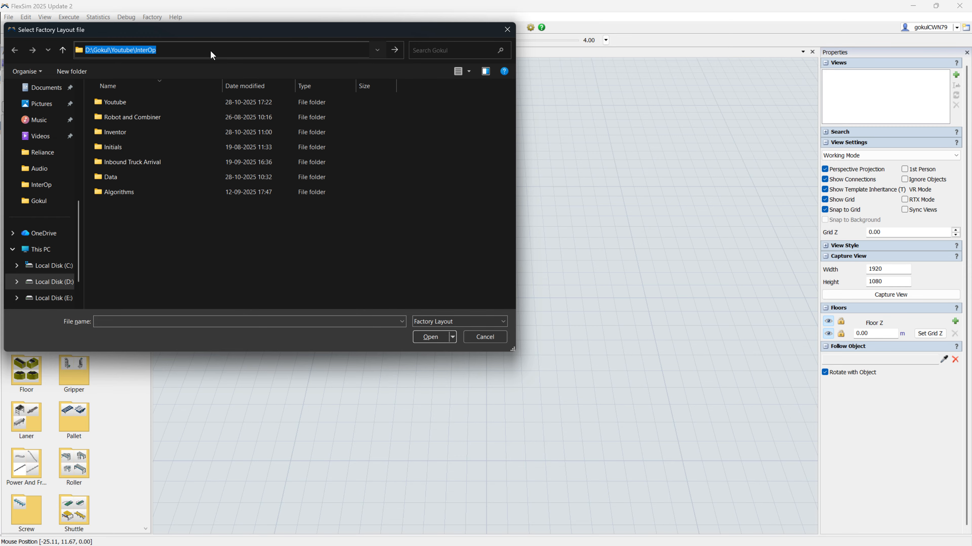
pyautogui.click(138, 101)
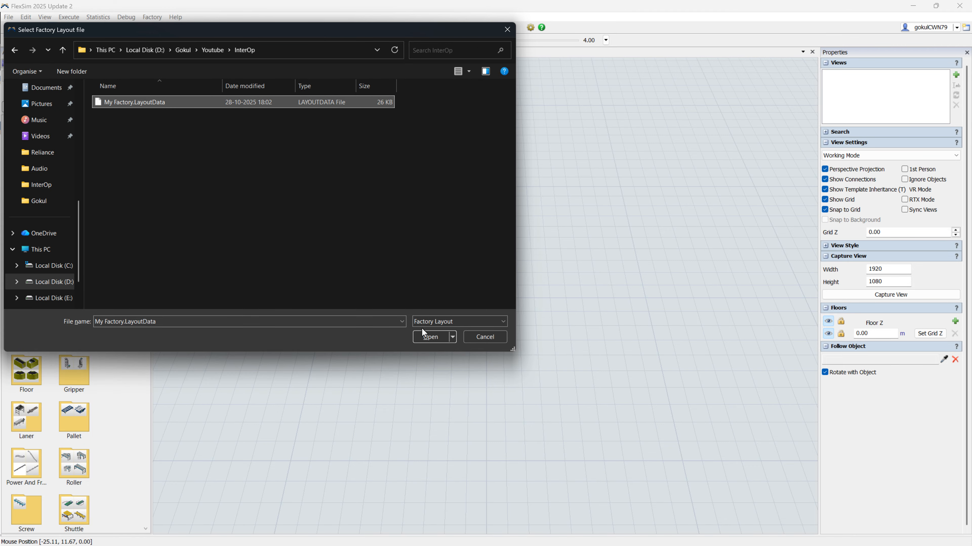
pyautogui.click(430, 338)
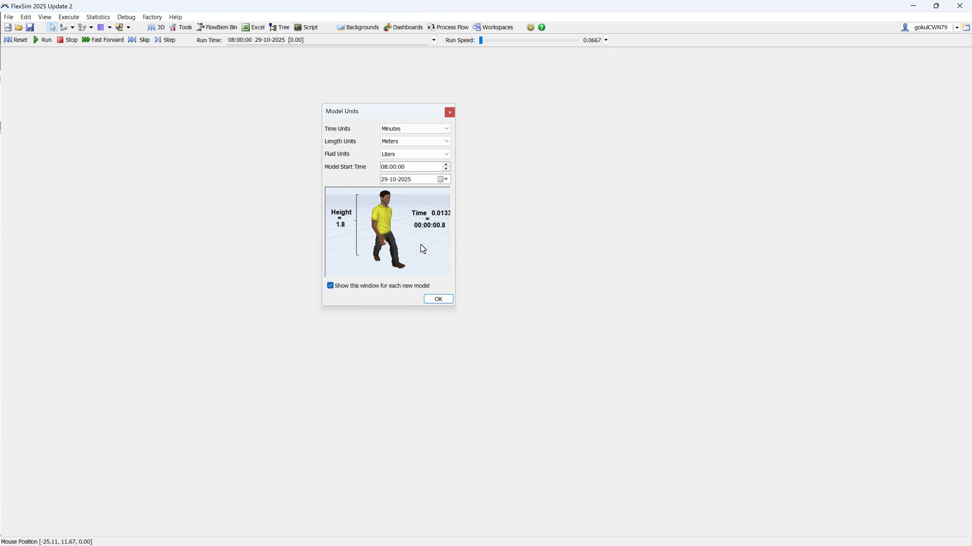
pyautogui.click(441, 297)
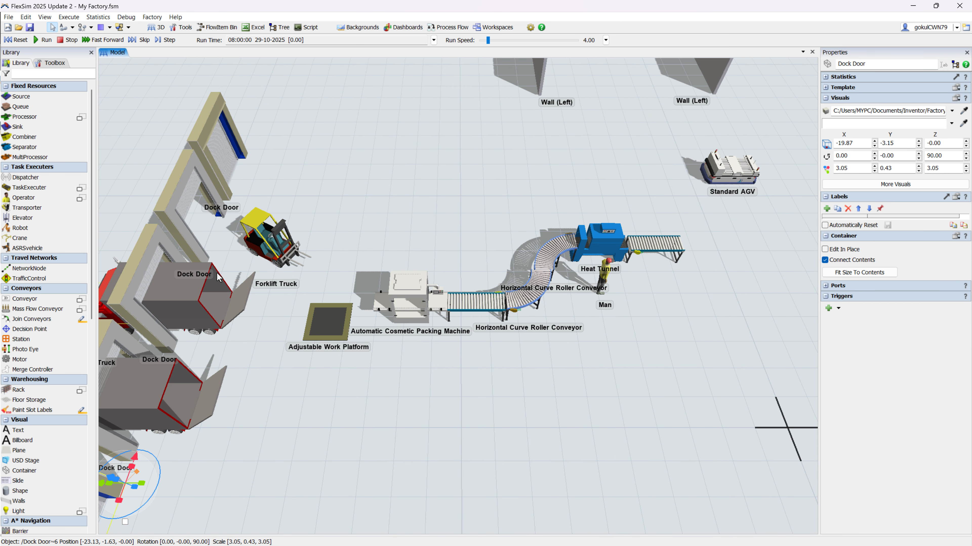
# Step: Examine the imported factory objects, including the forklift, trucks, dock doors, conveyor line, AGV and walls
pyautogui.click(281, 265)
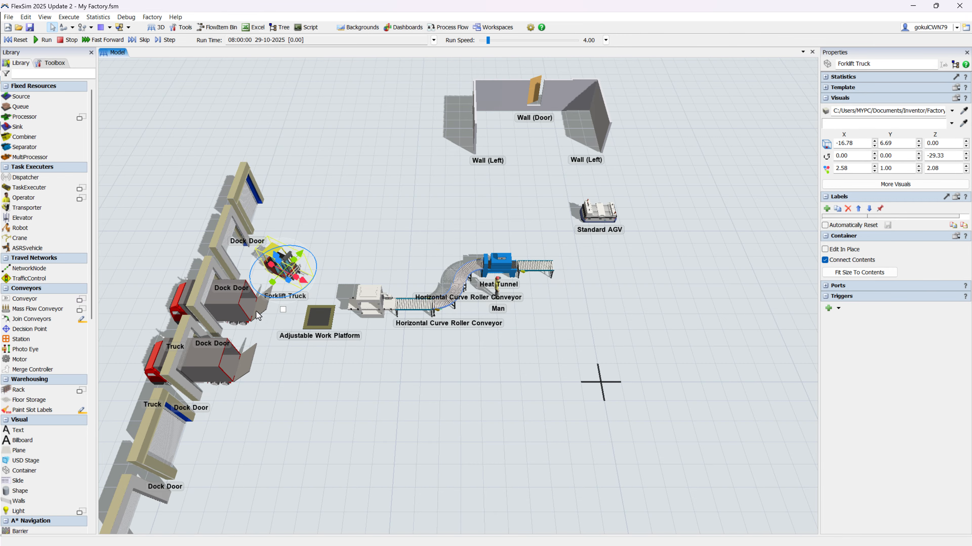
pyautogui.click(232, 312)
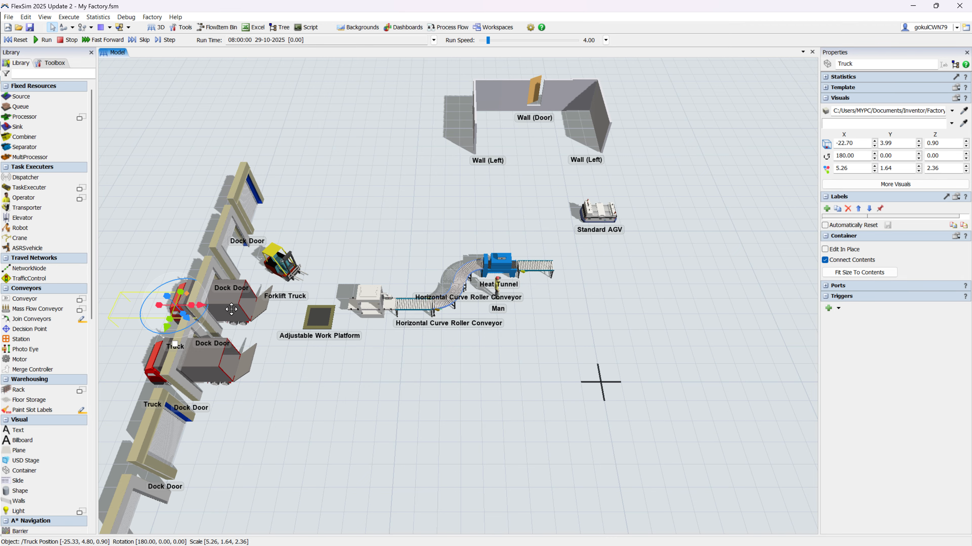
pyautogui.moveTo(471, 318); pyautogui.dragTo(455, 357)
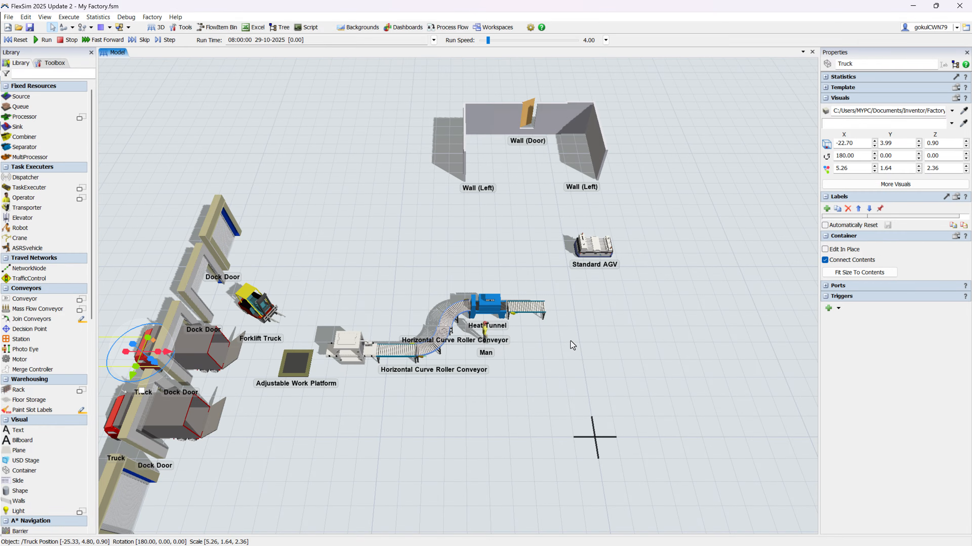
pyautogui.moveTo(259, 407); pyautogui.dragTo(287, 376)
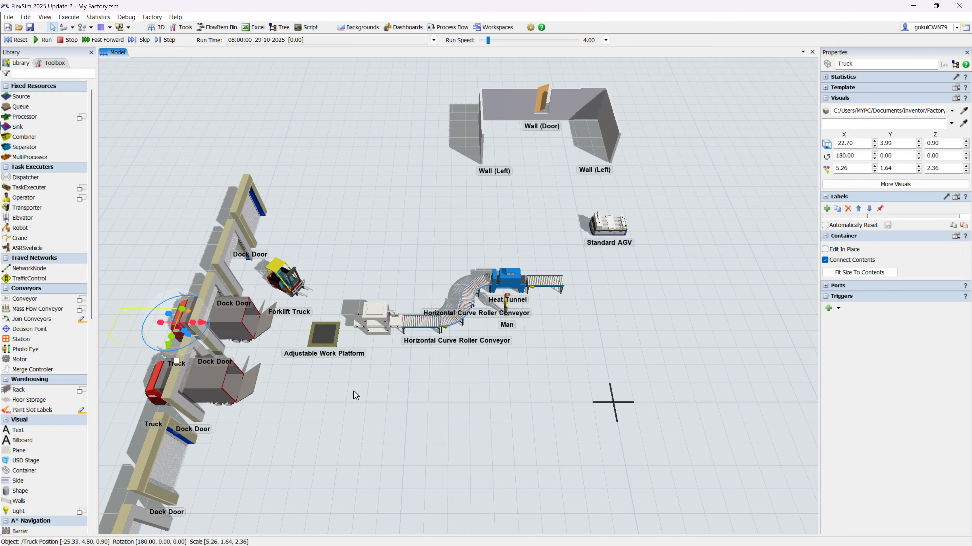
pyautogui.scroll(5, 327, 340)
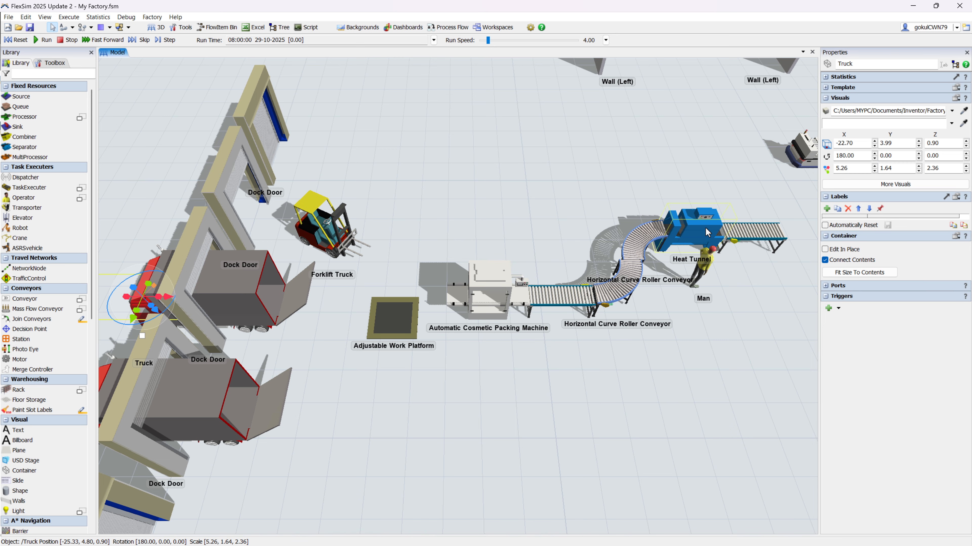
pyautogui.moveTo(682, 249); pyautogui.dragTo(425, 373)
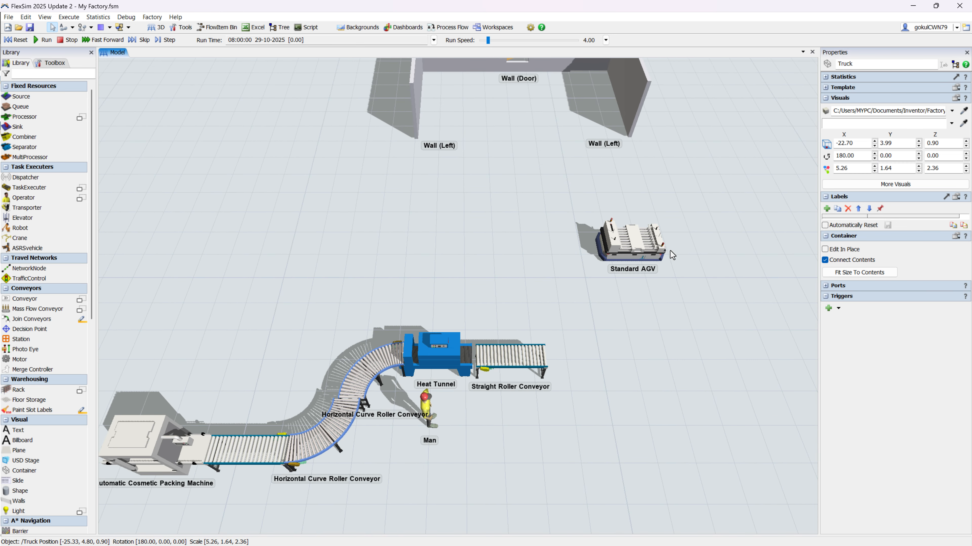
pyautogui.moveTo(670, 250); pyautogui.dragTo(665, 372)
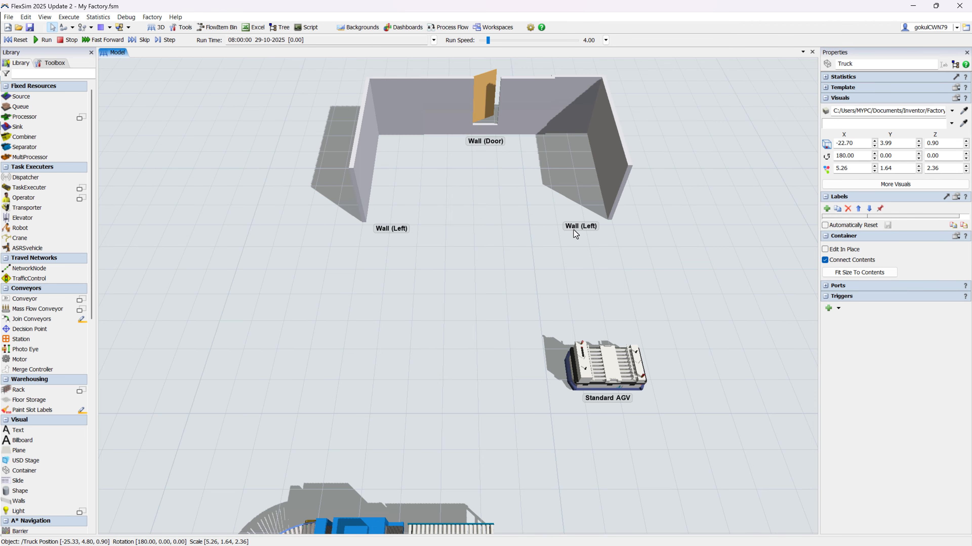
pyautogui.scroll(-3, 554, 250)
pyautogui.moveTo(552, 246); pyautogui.dragTo(656, 169)
pyautogui.scroll(4, 482, 249)
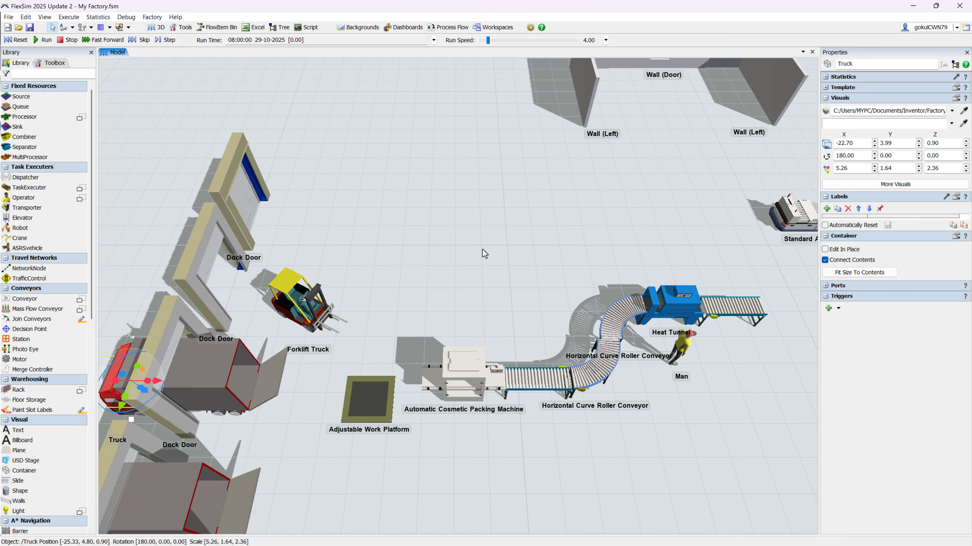
pyautogui.moveTo(480, 251); pyautogui.dragTo(557, 199)
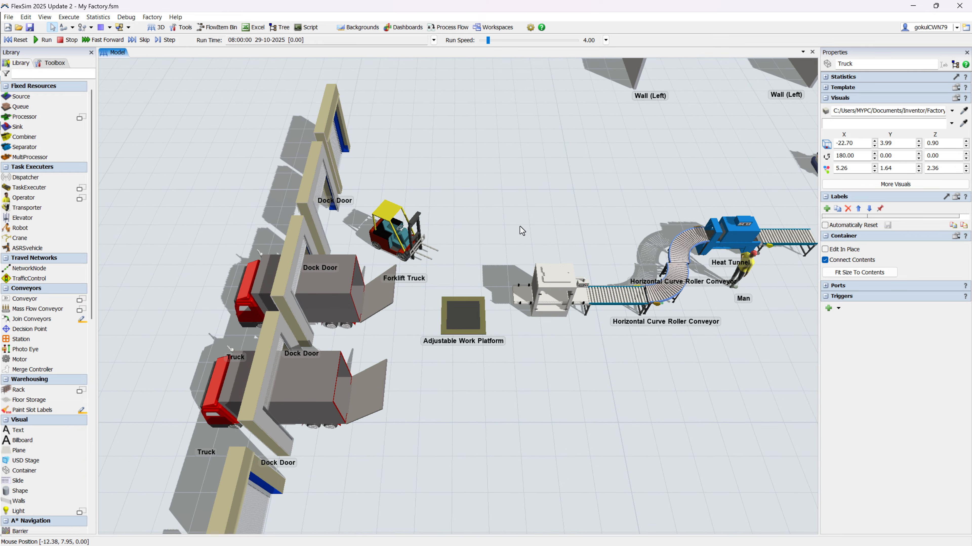
# Step: Convert the upper truck beside the dock doors from a Container into a Source object
pyautogui.click(326, 308)
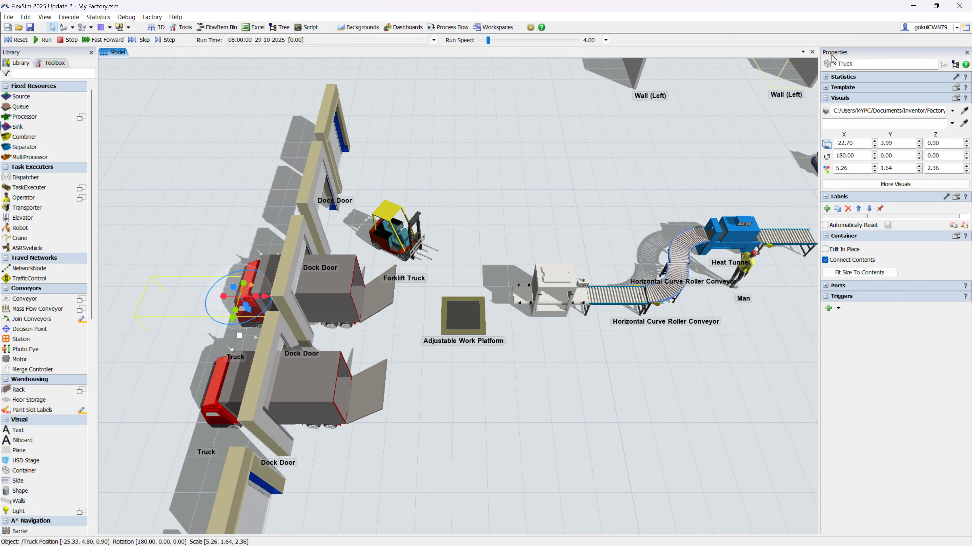
pyautogui.click(827, 64)
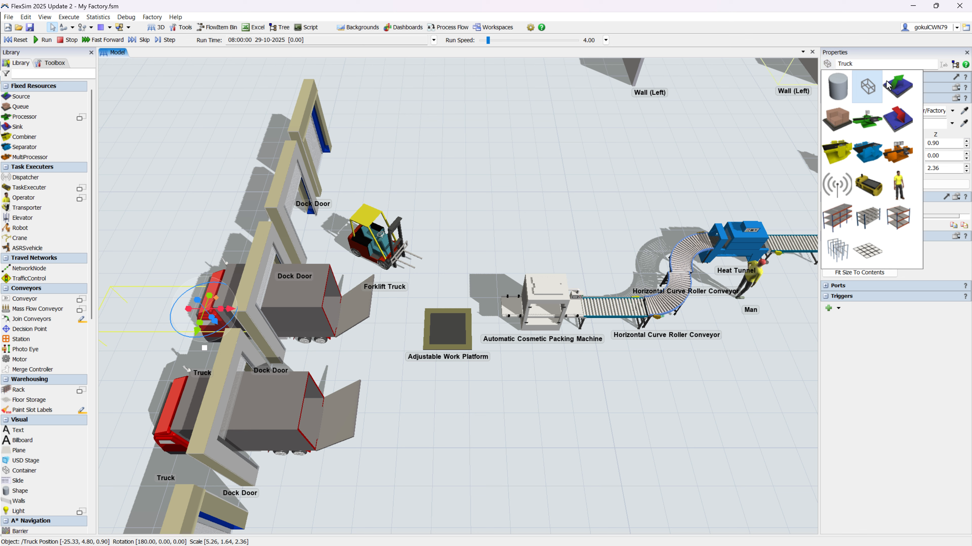
pyautogui.click(897, 86)
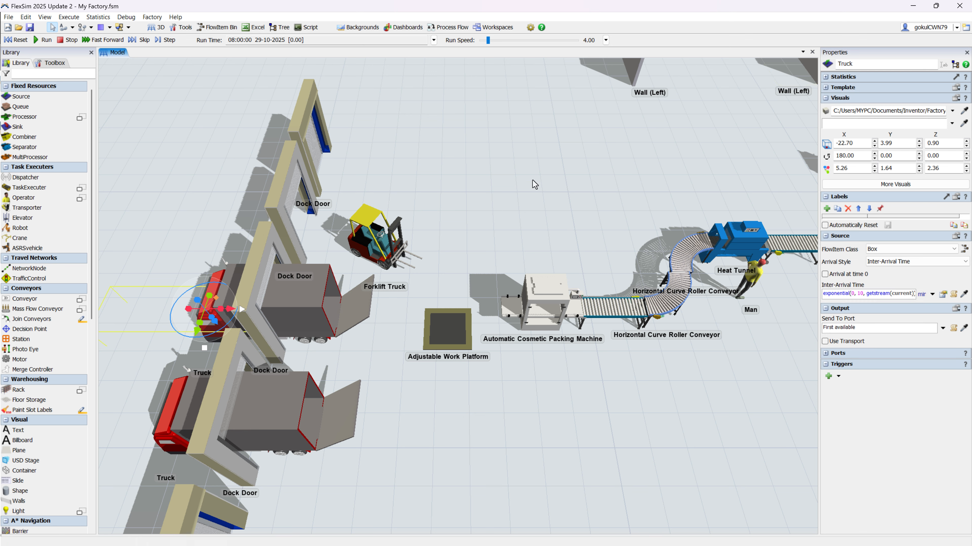
# Step: Review the inter-arrival time options and exponential distribution parameters of the truck source
pyautogui.click(932, 294)
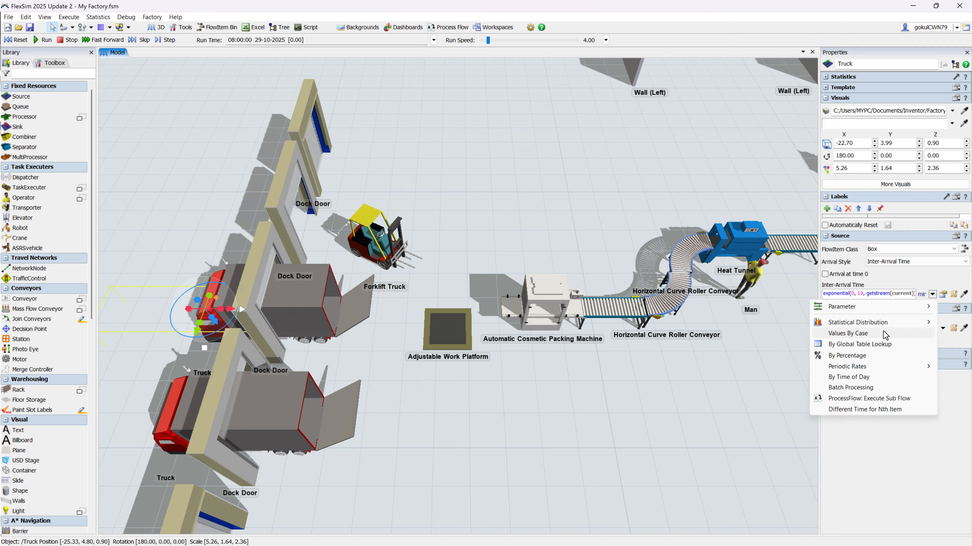
pyautogui.click(942, 295)
pyautogui.click(942, 296)
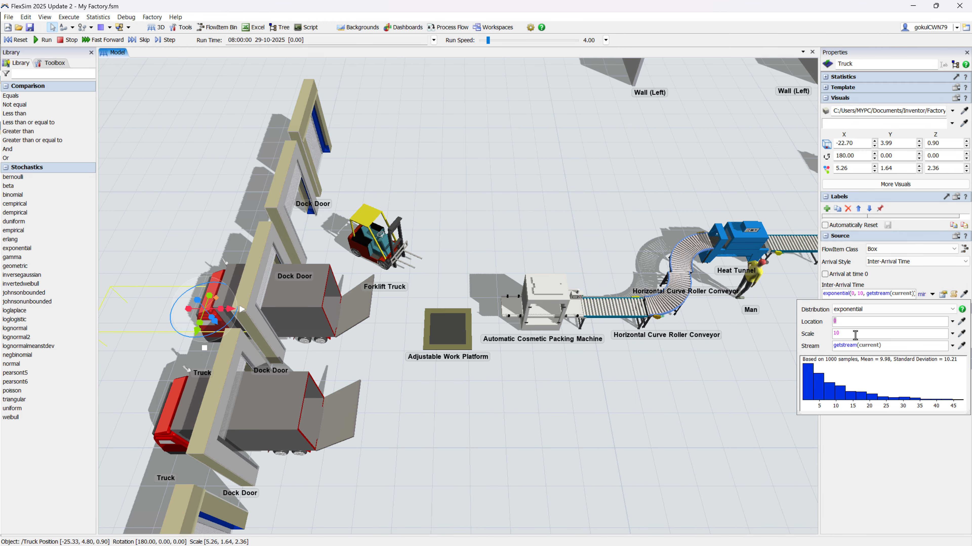
pyautogui.press('Tab')
pyautogui.click(676, 391)
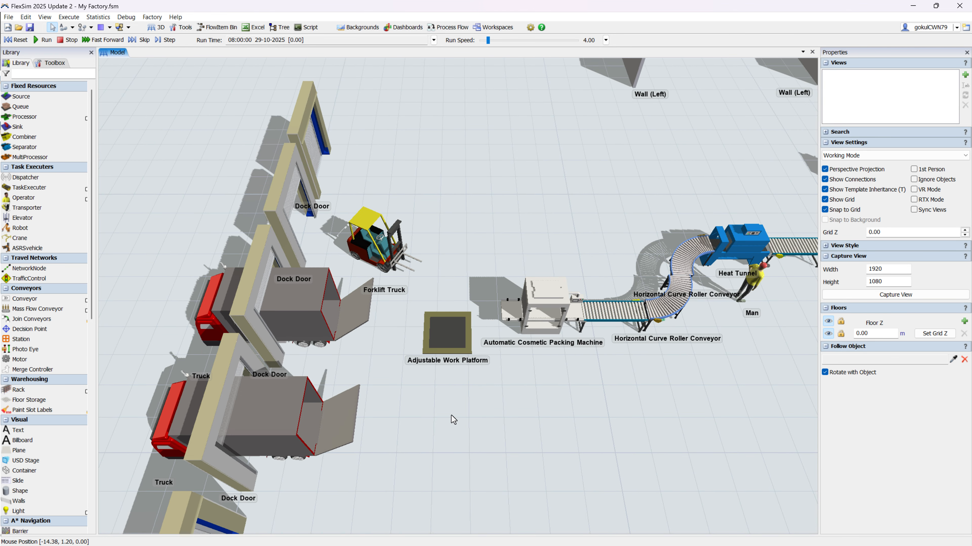
# Step: Convert the Adjustable Work Platform from a Container into a Queue and connect the upper truck source to it
pyautogui.click(455, 341)
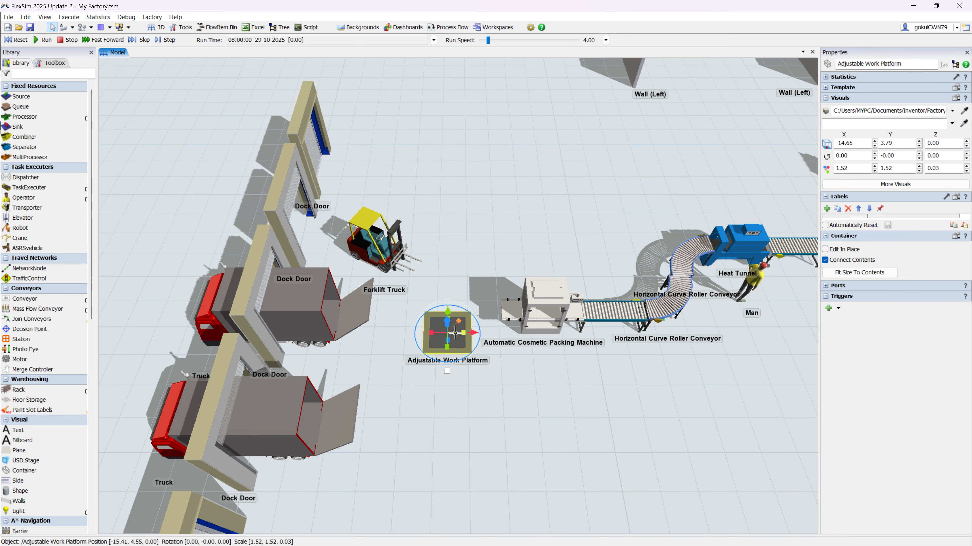
pyautogui.click(827, 65)
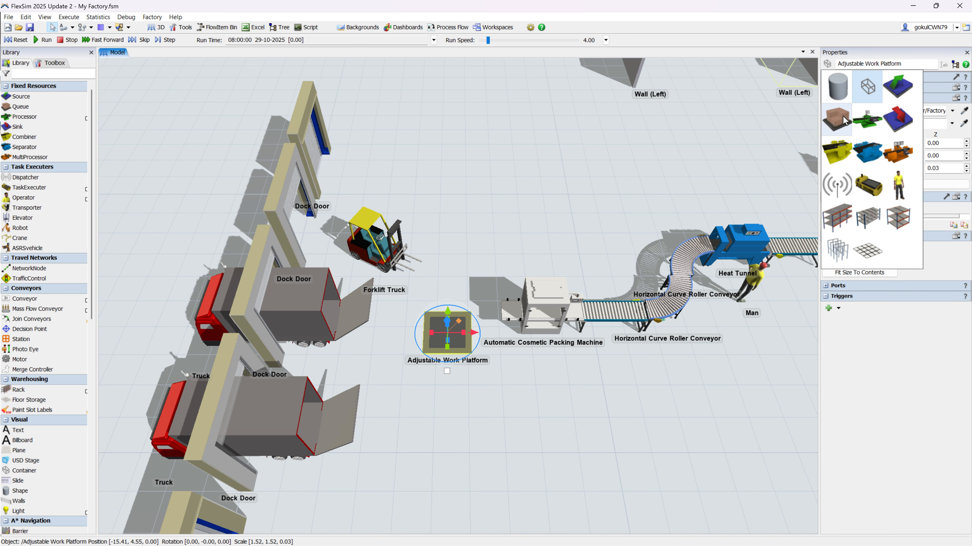
pyautogui.click(839, 120)
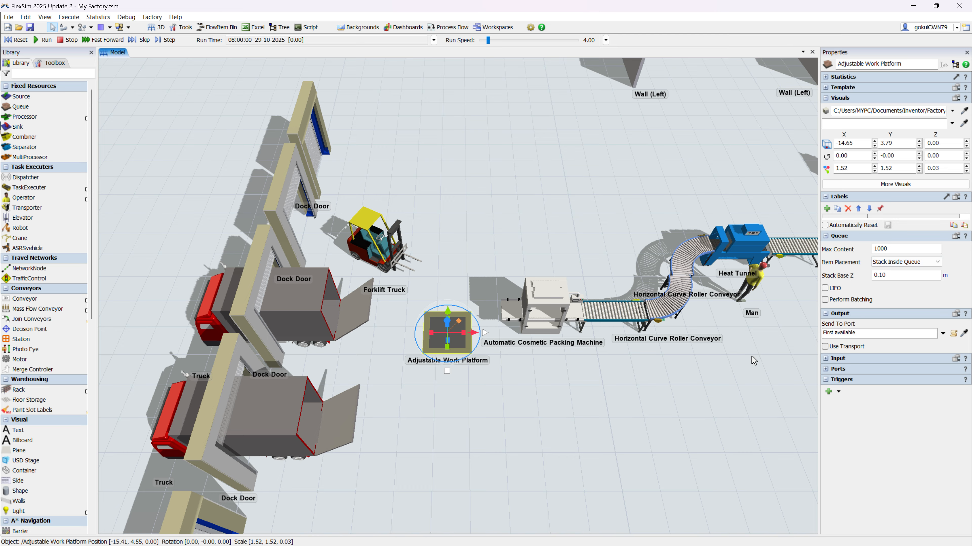
pyautogui.click(615, 390)
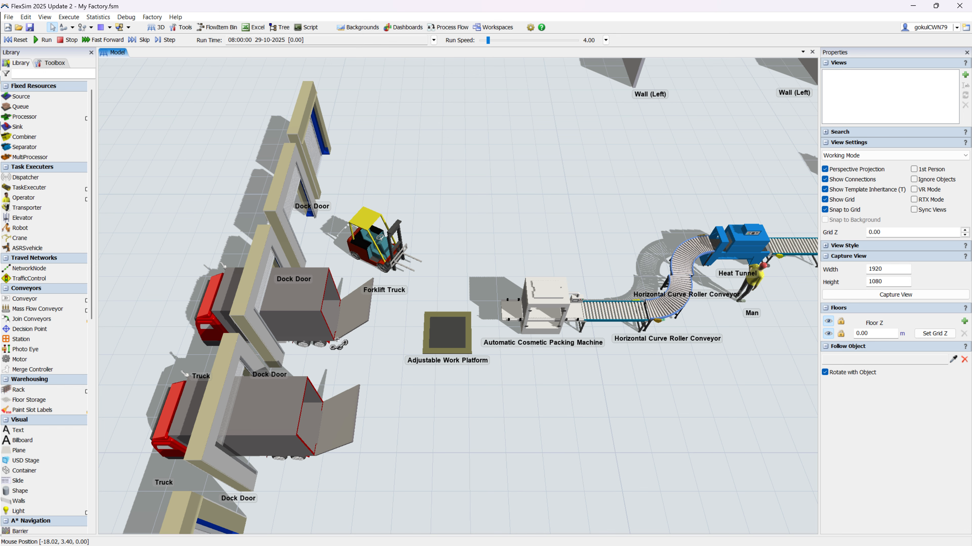
pyautogui.moveTo(339, 345); pyautogui.dragTo(448, 330)
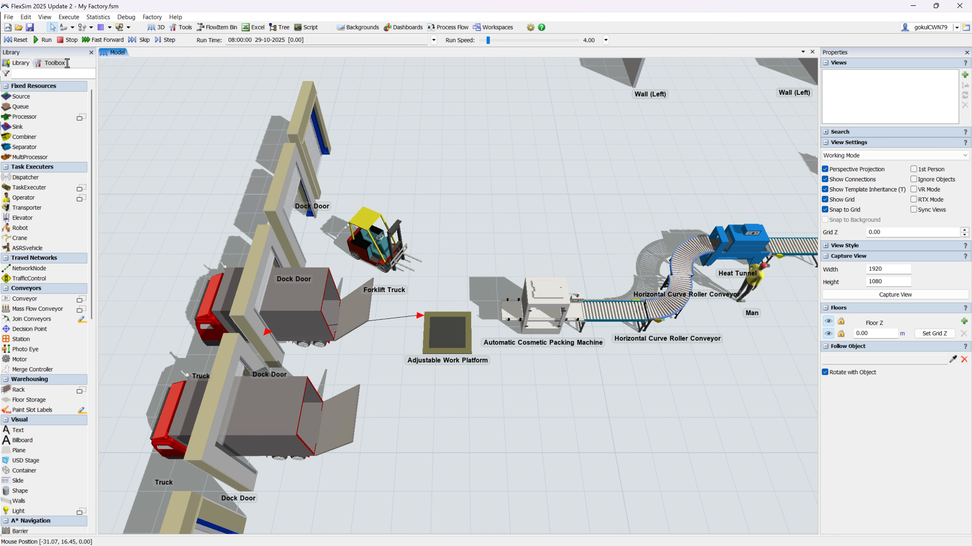
# Step: Run the model at a speed of about 68 and about 917 to check item flow onto the work platform, and reset it
pyautogui.click(15, 39)
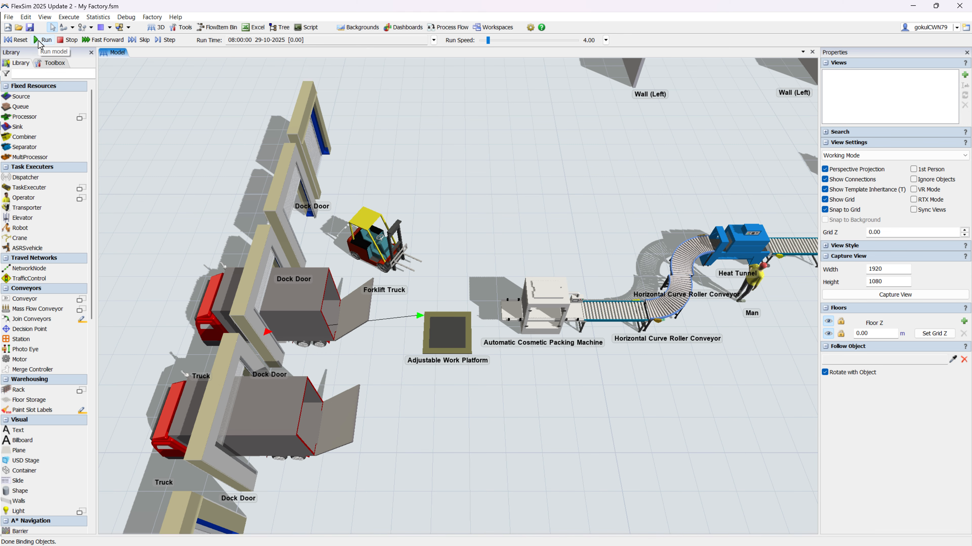
pyautogui.click(39, 40)
pyautogui.moveTo(486, 39); pyautogui.dragTo(494, 39)
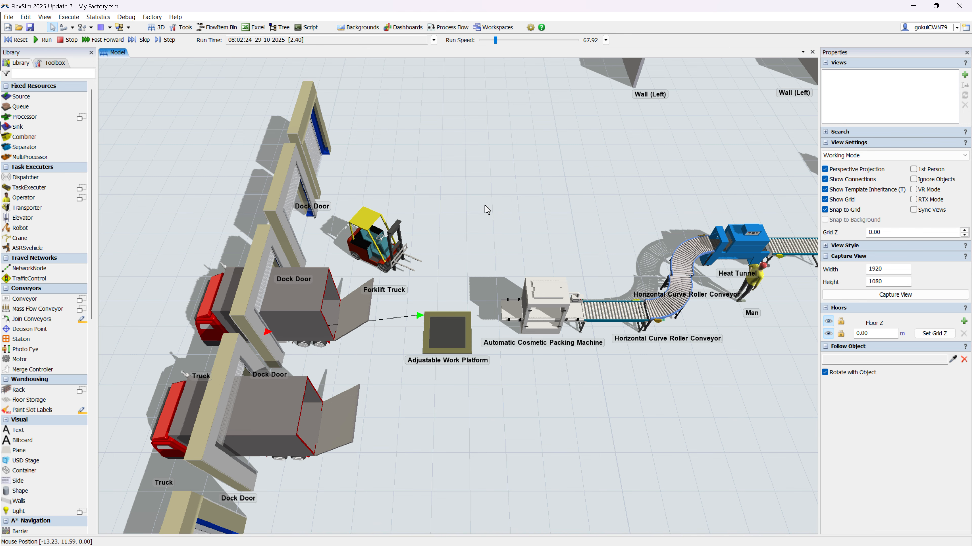
pyautogui.moveTo(496, 343); pyautogui.dragTo(491, 351, button='right')
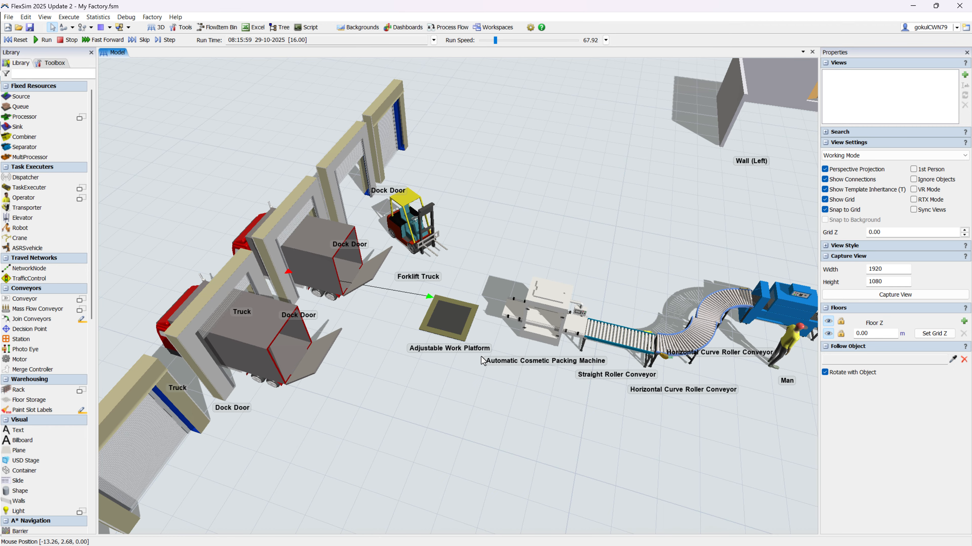
pyautogui.scroll(5, 459, 324)
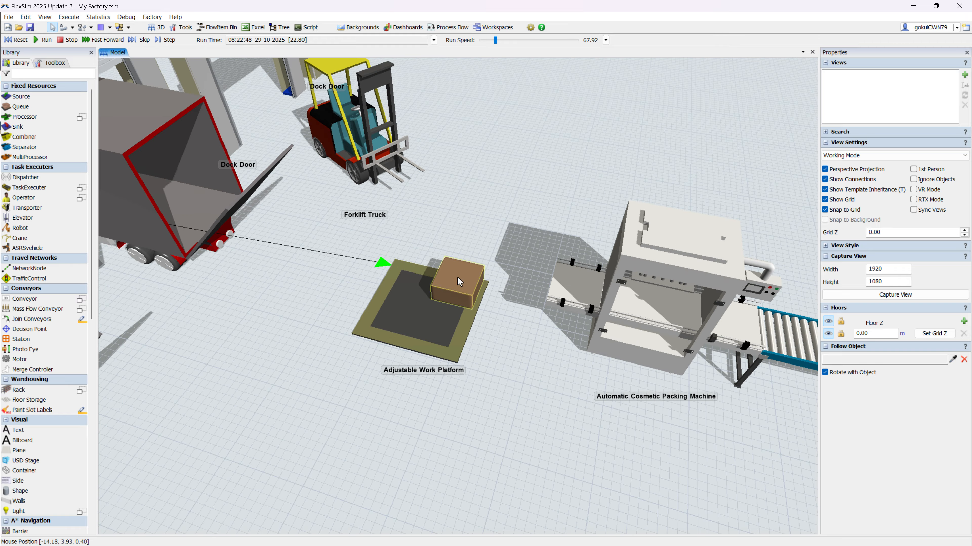
pyautogui.click(505, 41)
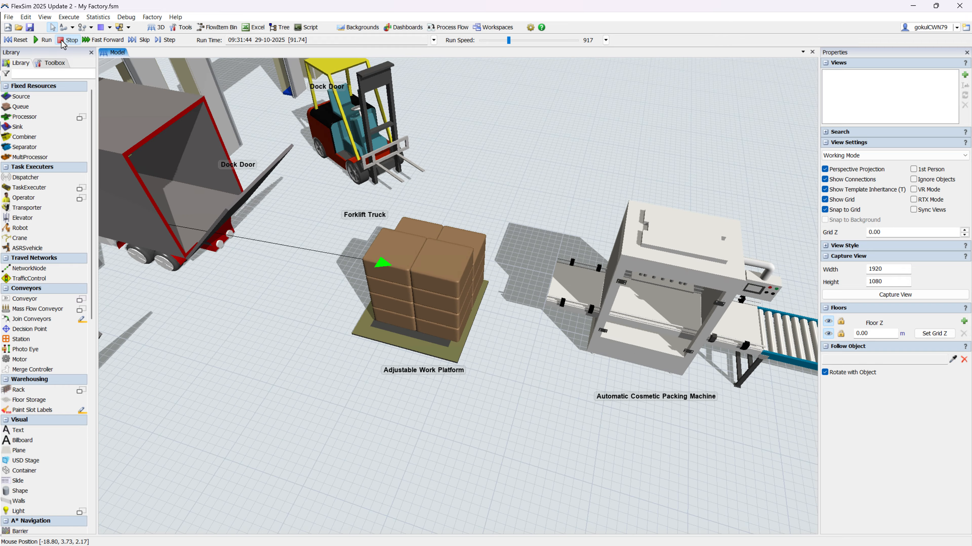
pyautogui.click(14, 40)
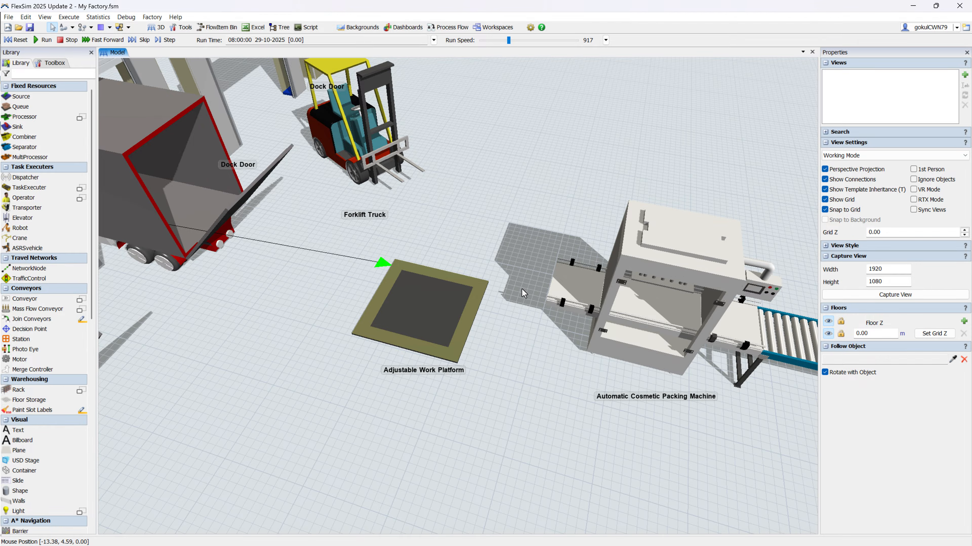
# Step: Convert the Forklift Truck from a Container into a TaskExecutor and link it to the Adjustable Work Platform through a center port connection
pyautogui.scroll(-5, 521, 288)
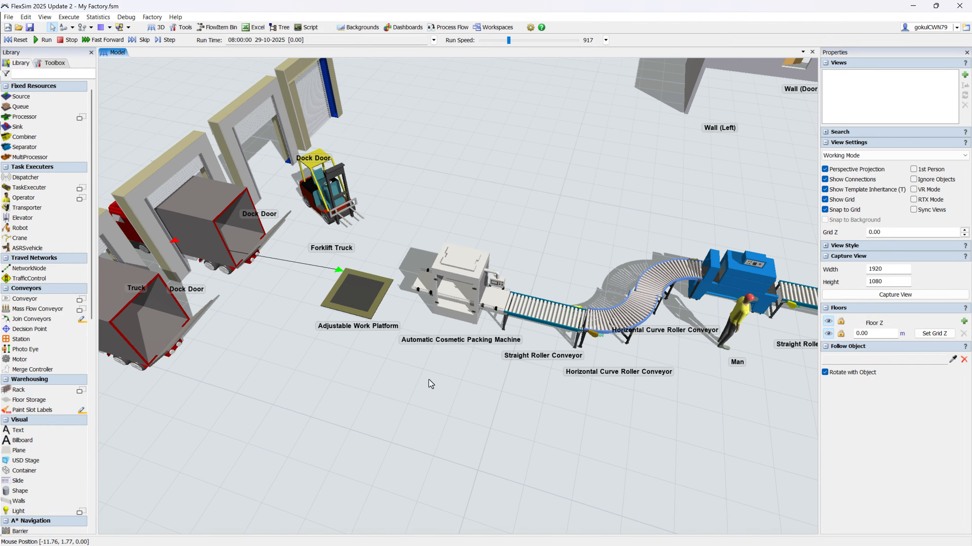
pyautogui.moveTo(429, 380); pyautogui.dragTo(434, 386, button='right')
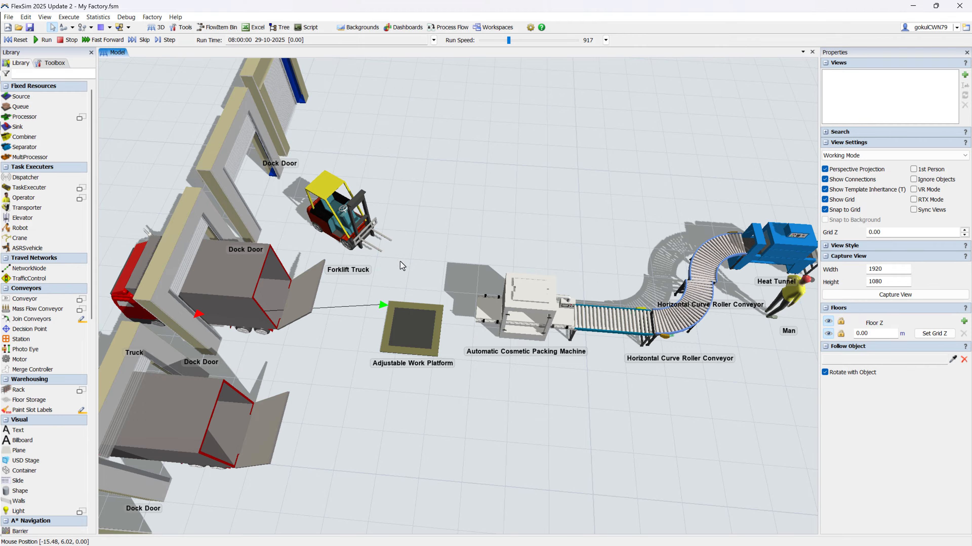
pyautogui.moveTo(252, 417); pyautogui.dragTo(330, 342)
pyautogui.moveTo(656, 264); pyautogui.dragTo(532, 383)
pyautogui.scroll(-2, 440, 356)
pyautogui.scroll(3, 366, 317)
pyautogui.click(324, 254)
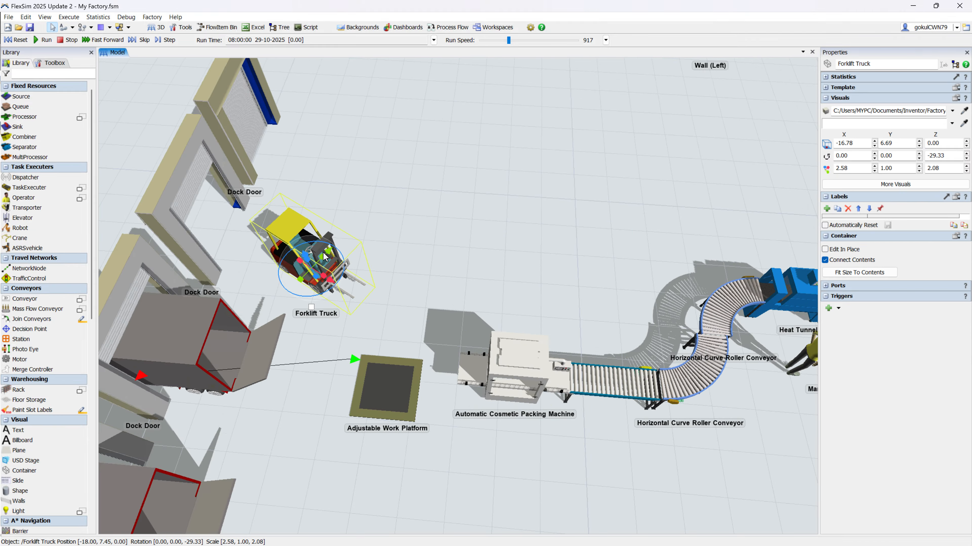
pyautogui.click(827, 64)
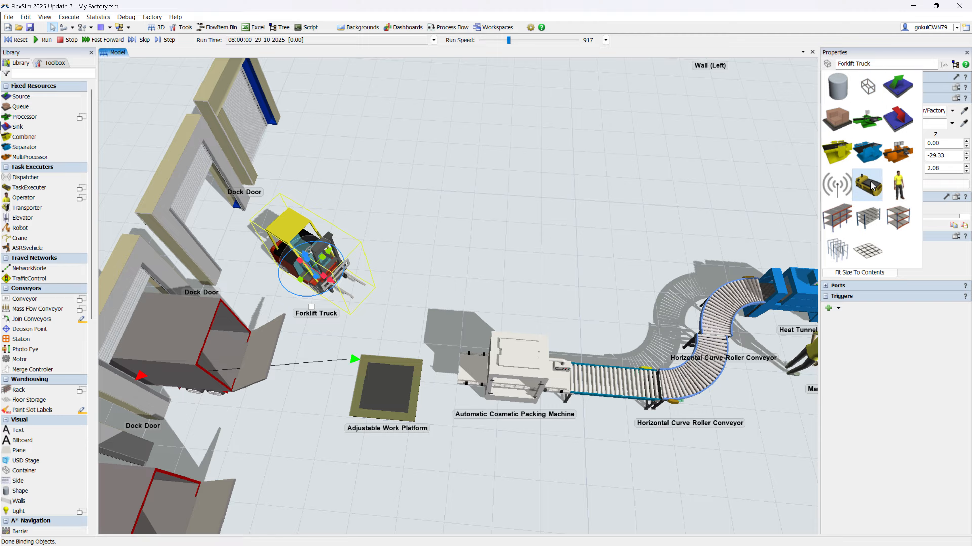
pyautogui.click(467, 274)
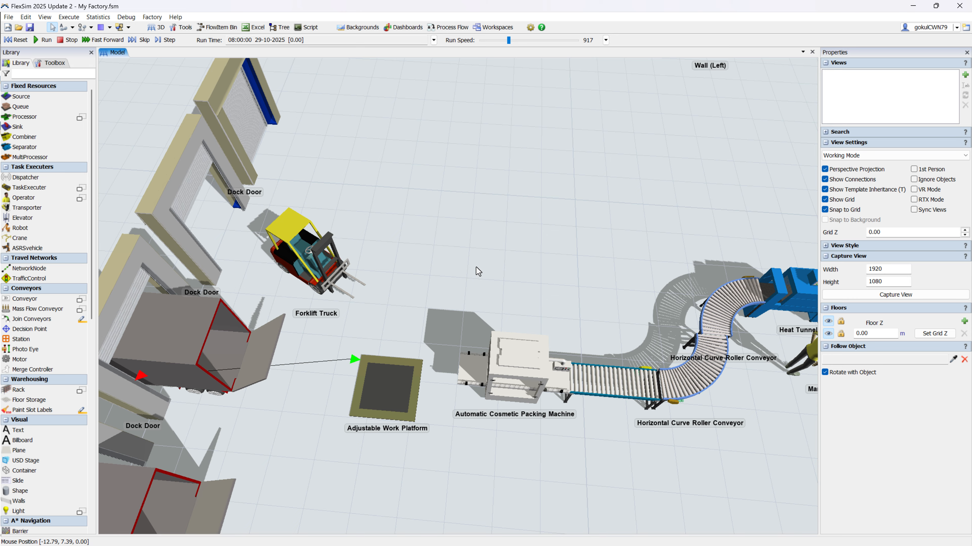
pyautogui.moveTo(385, 340); pyautogui.dragTo(326, 268)
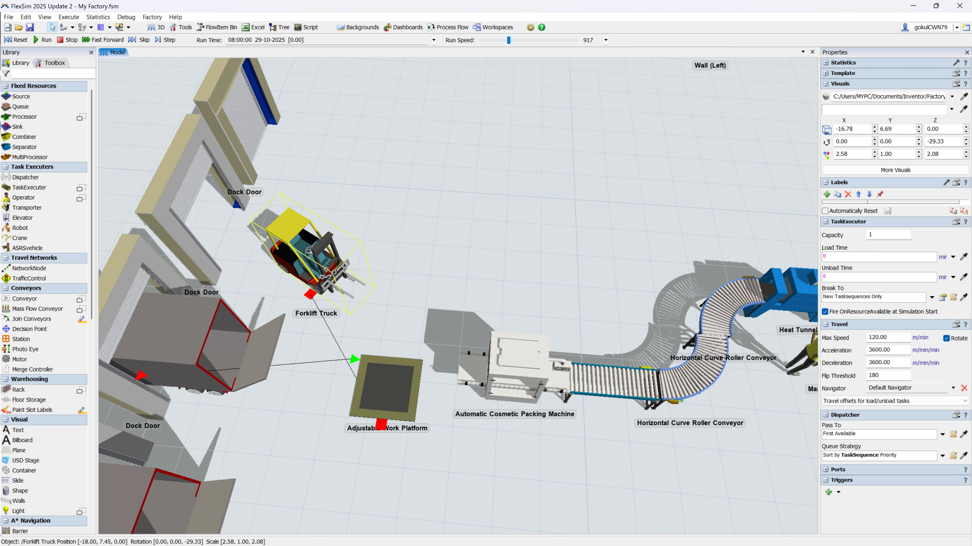
# Step: Open the contents of the Automatic Cosmetic Packing Machine container for editing in a separate view
pyautogui.moveTo(399, 292); pyautogui.dragTo(406, 271)
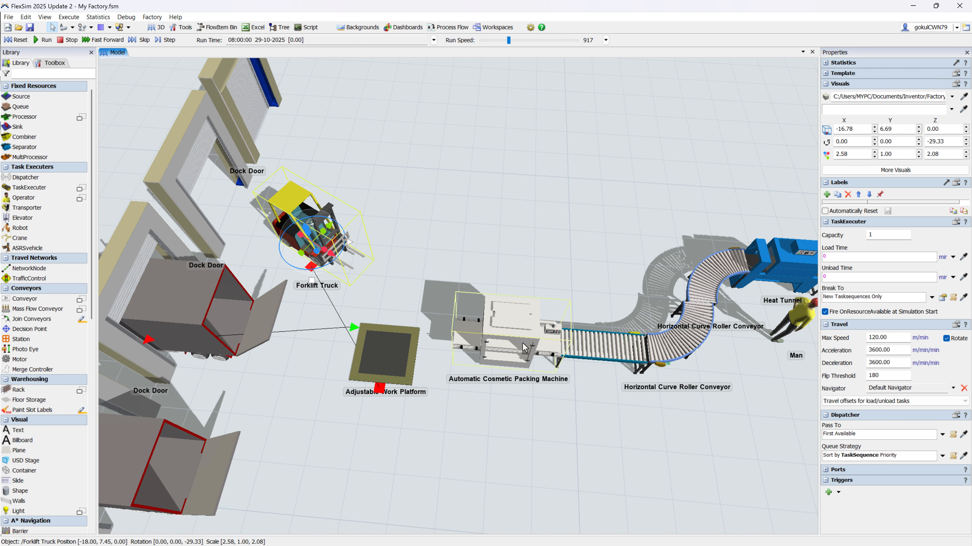
pyautogui.moveTo(510, 393); pyautogui.dragTo(461, 380)
pyautogui.scroll(3, 473, 381)
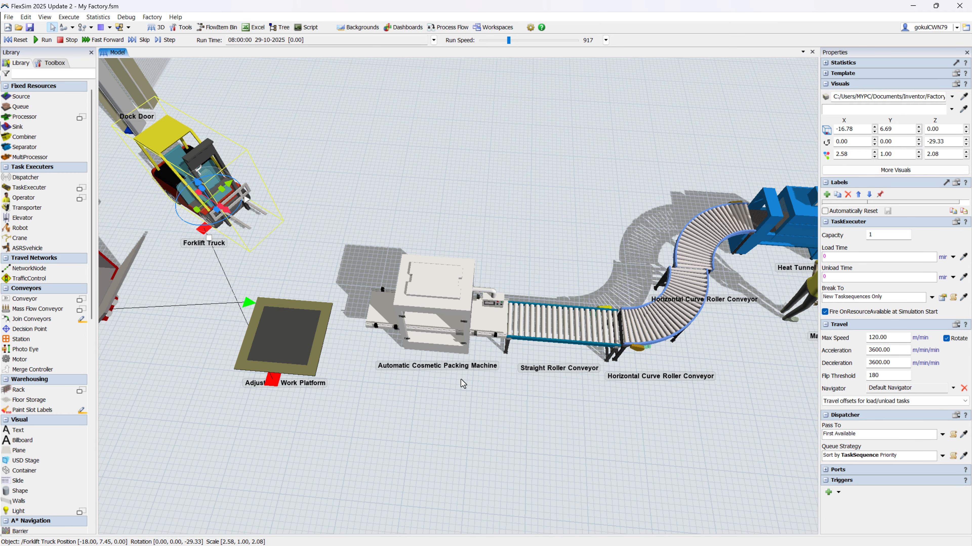
pyautogui.scroll(3, 463, 384)
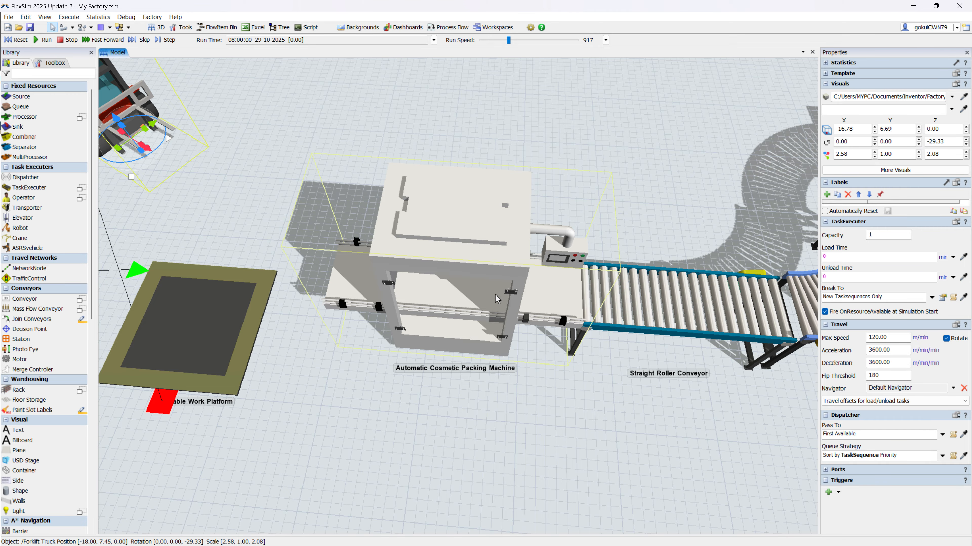
pyautogui.scroll(-3, 500, 321)
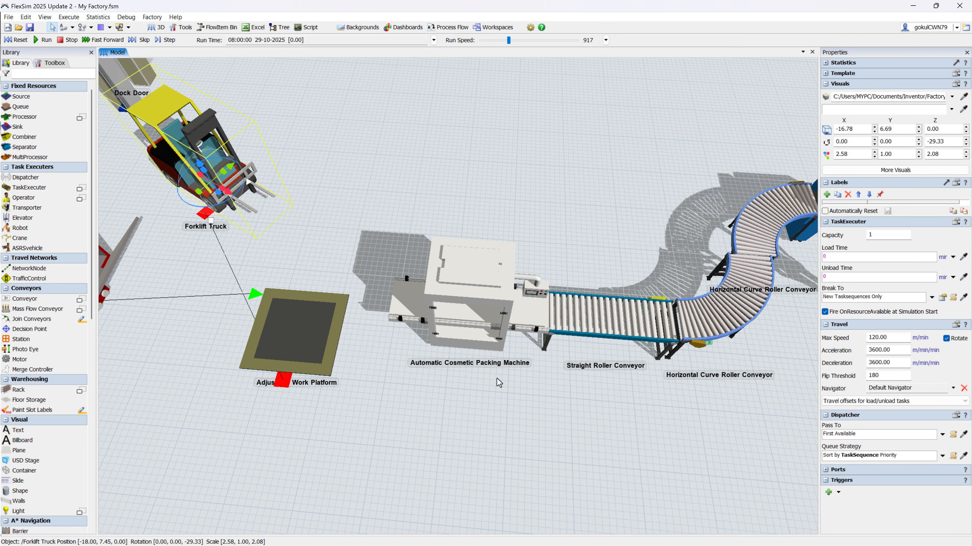
pyautogui.rightClick(470, 323)
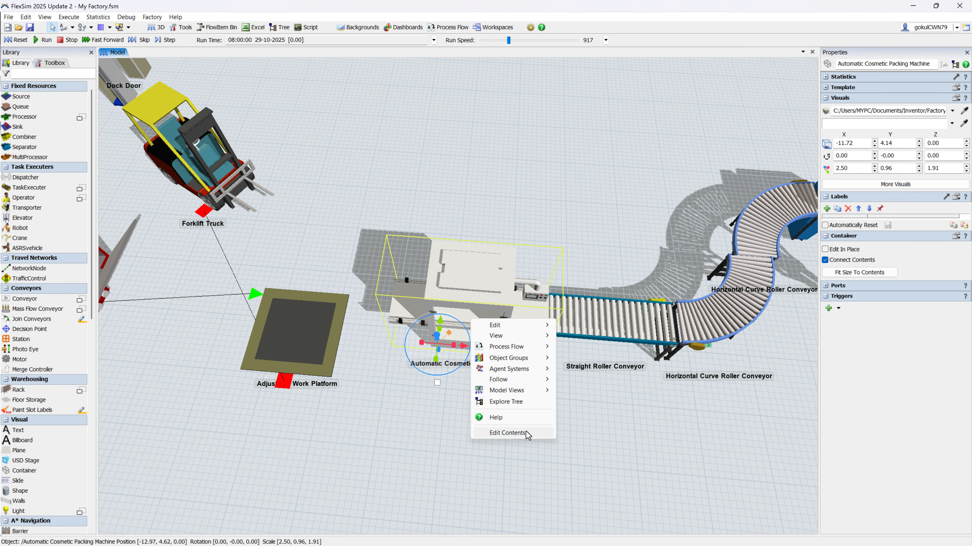
pyautogui.click(509, 433)
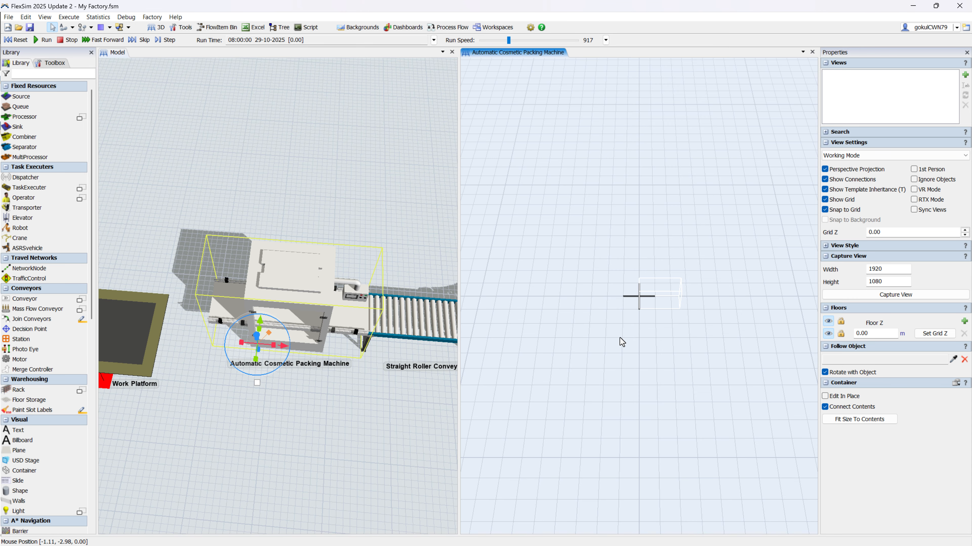
# Step: Add a Queue inside the Automatic Cosmetic Packing Machine container and move it to X 0.00, Y 0.00
pyautogui.scroll(3, 664, 310)
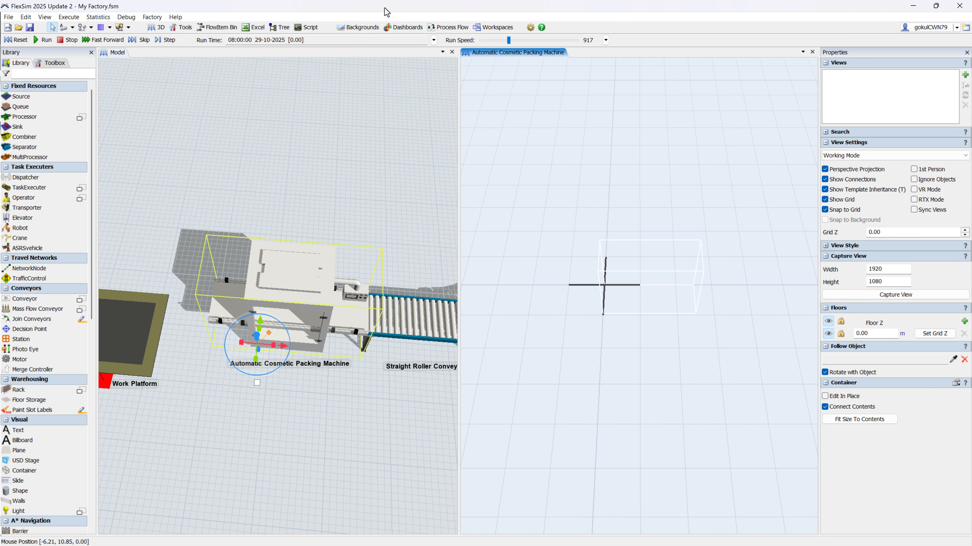
pyautogui.doubleClick(587, 222)
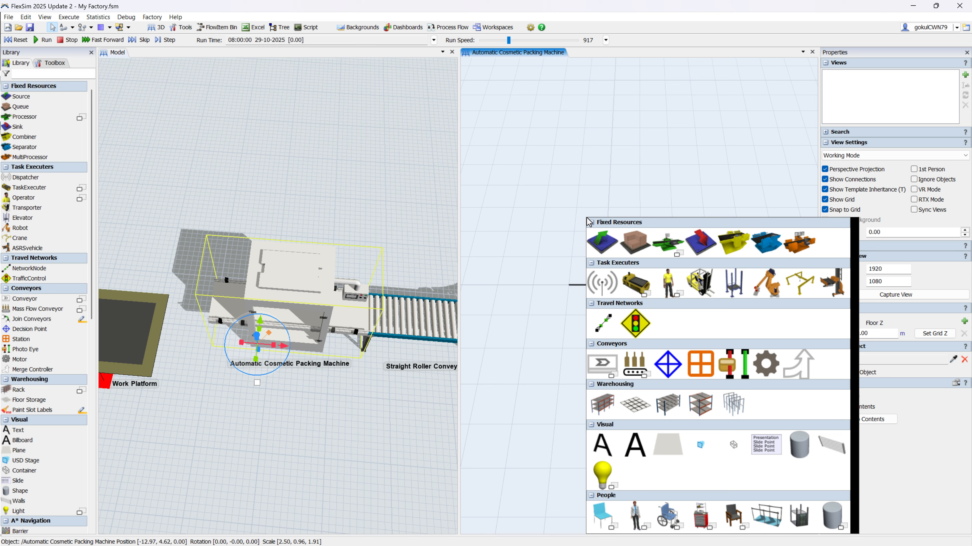
pyautogui.click(635, 243)
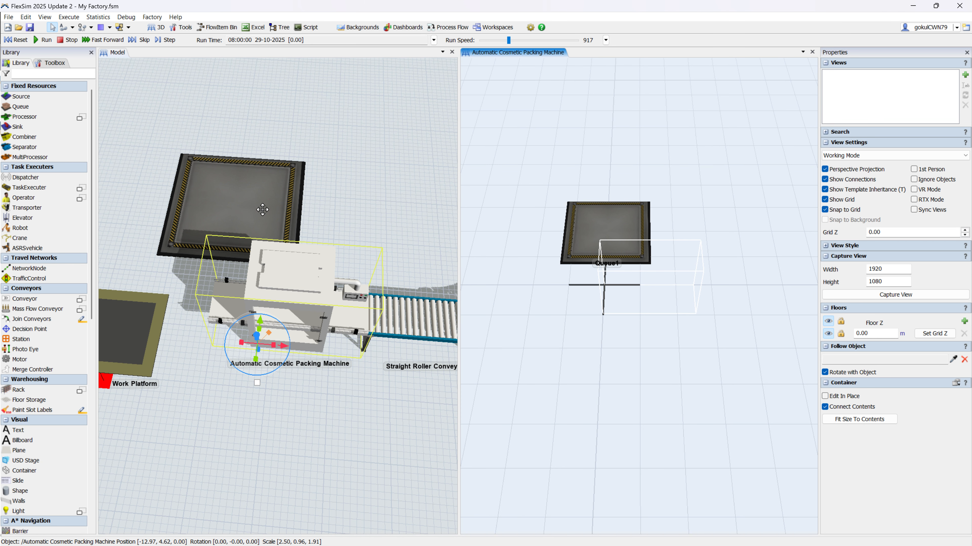
pyautogui.moveTo(262, 210)
pyautogui.mouseDown()
pyautogui.moveTo(267, 203)
pyautogui.moveTo(260, 216)
pyautogui.mouseUp()
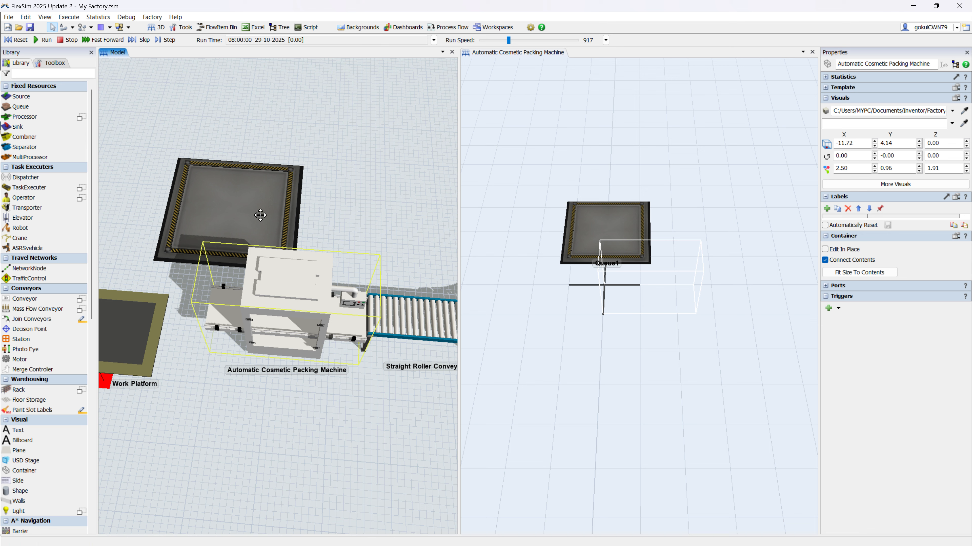
pyautogui.moveTo(585, 235); pyautogui.dragTo(581, 279)
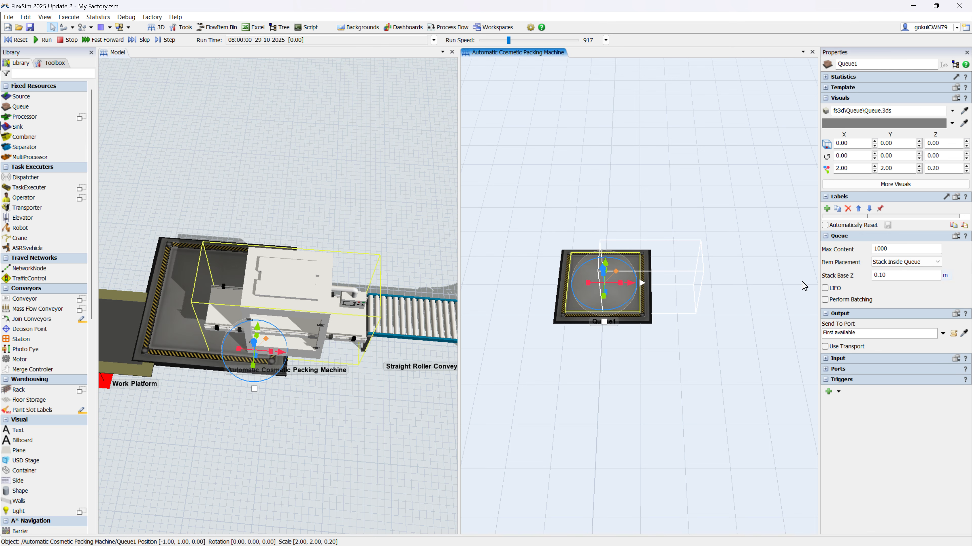
# Step: Set the size of the queue inside the packing machine to 0.70 in X, 0.70 in Y and 0.10 in Z
pyautogui.moveTo(854, 169); pyautogui.dragTo(788, 173)
pyautogui.write('1')
pyautogui.moveTo(879, 168); pyautogui.dragTo(805, 168)
pyautogui.click(696, 285)
pyautogui.click(586, 269)
pyautogui.write('0.')
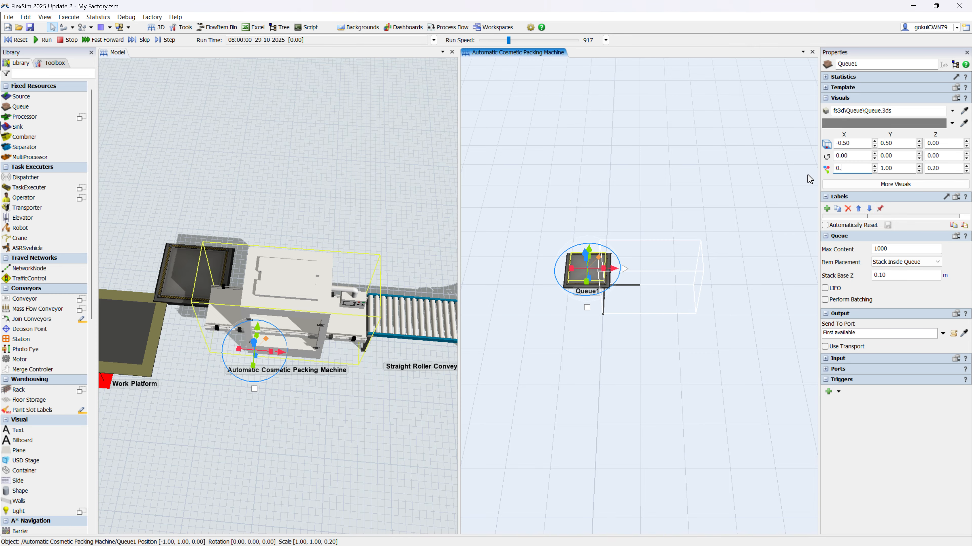
pyautogui.write('70')
pyautogui.press('Tab')
pyautogui.moveTo(938, 172); pyautogui.dragTo(912, 186)
pyautogui.write('0.1')
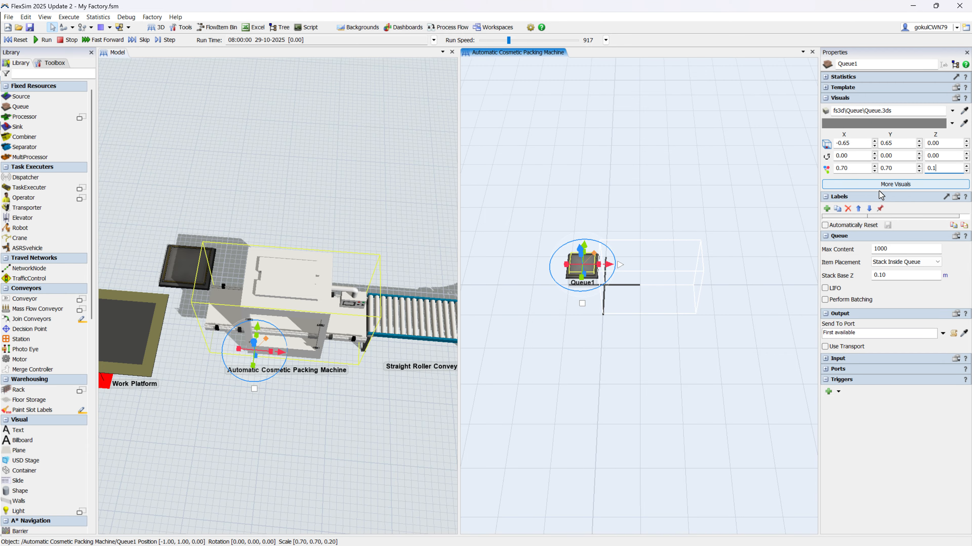
pyautogui.click(700, 237)
# Step: Move the resized queue to X 0.35, Y -0.35 and check its placement under the packing machine's infeed end
pyautogui.moveTo(578, 268); pyautogui.dragTo(646, 295)
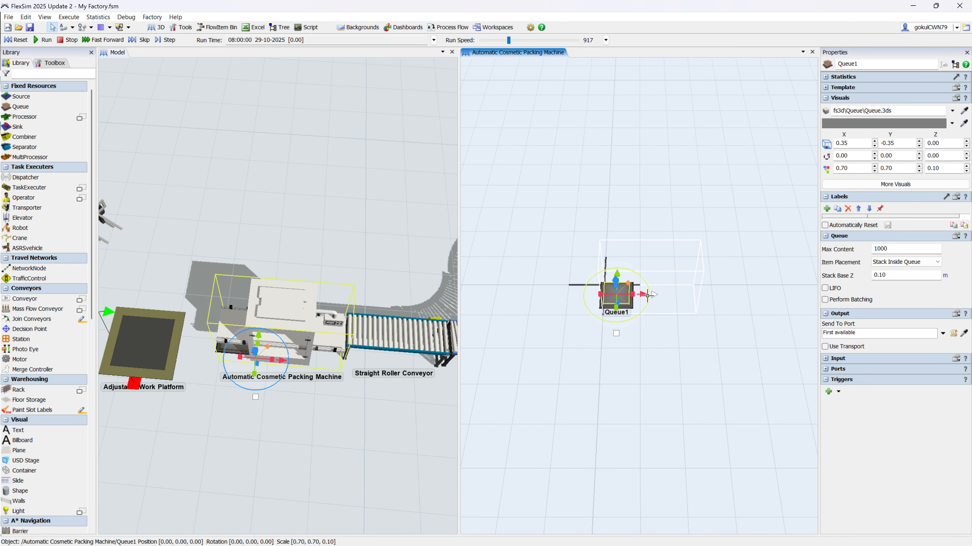
pyautogui.scroll(5, 225, 371)
pyautogui.moveTo(225, 371); pyautogui.dragTo(275, 343, button='right')
pyautogui.scroll(-5, 275, 343)
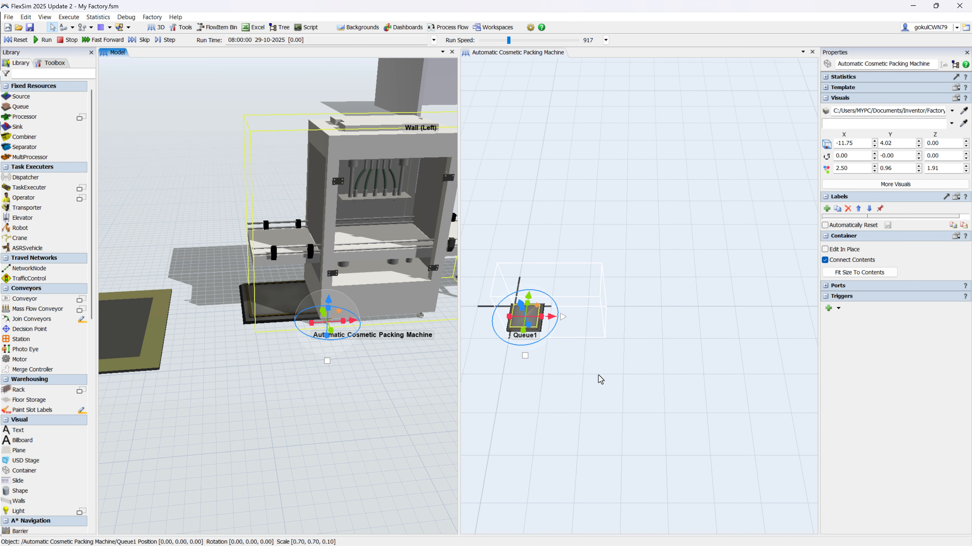
# Step: Paste a copy of the queue inside the packing machine and place it at X 2.35, Y -0.35 at the outfeed end
pyautogui.click(690, 403)
pyautogui.click(581, 340)
pyautogui.click(650, 358)
pyautogui.hotkey('ctrl', 'v')
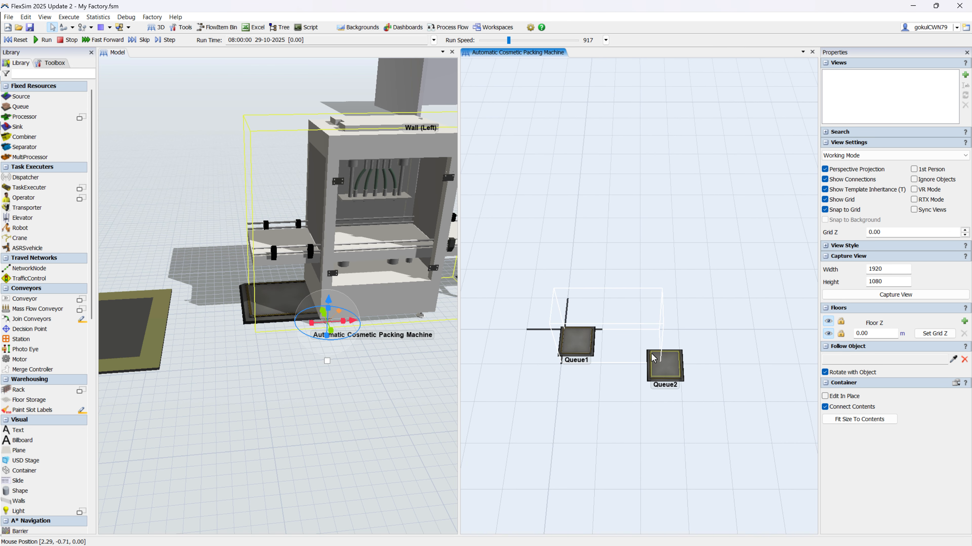
pyautogui.click(653, 340)
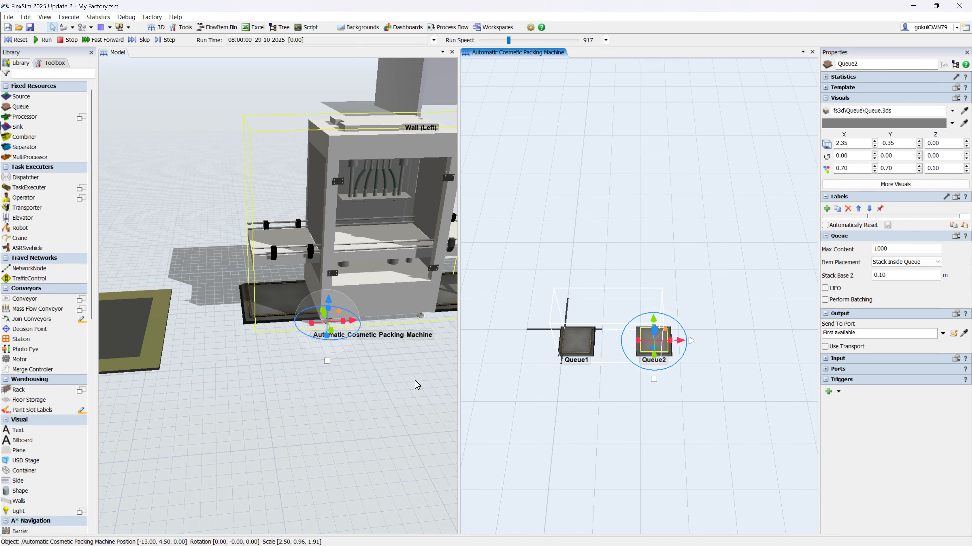
# Step: Add a Processor inside the packing machine and place it over the two queues at X 1.40, Y -0.50
pyautogui.moveTo(415, 382); pyautogui.dragTo(275, 397)
pyautogui.press('Delete')
pyautogui.doubleClick(623, 394)
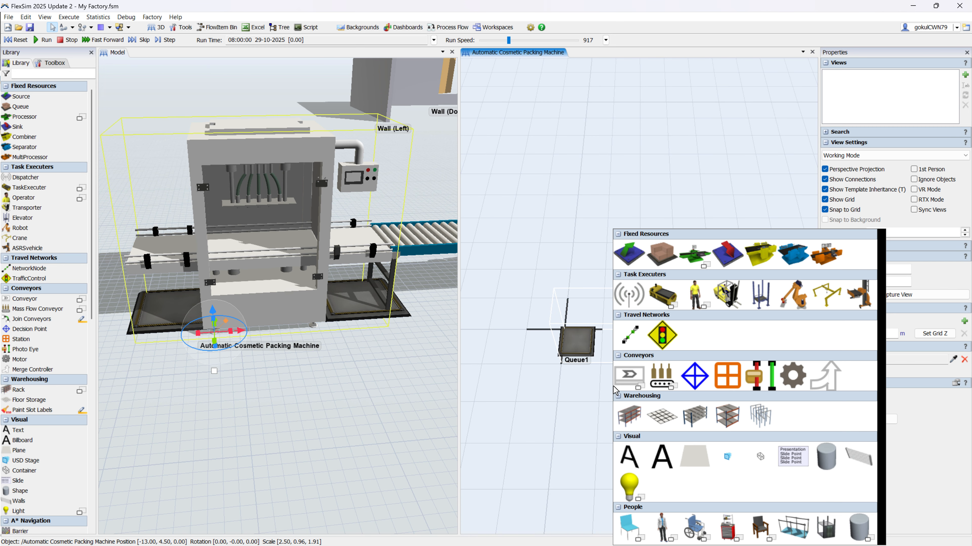
pyautogui.click(706, 264)
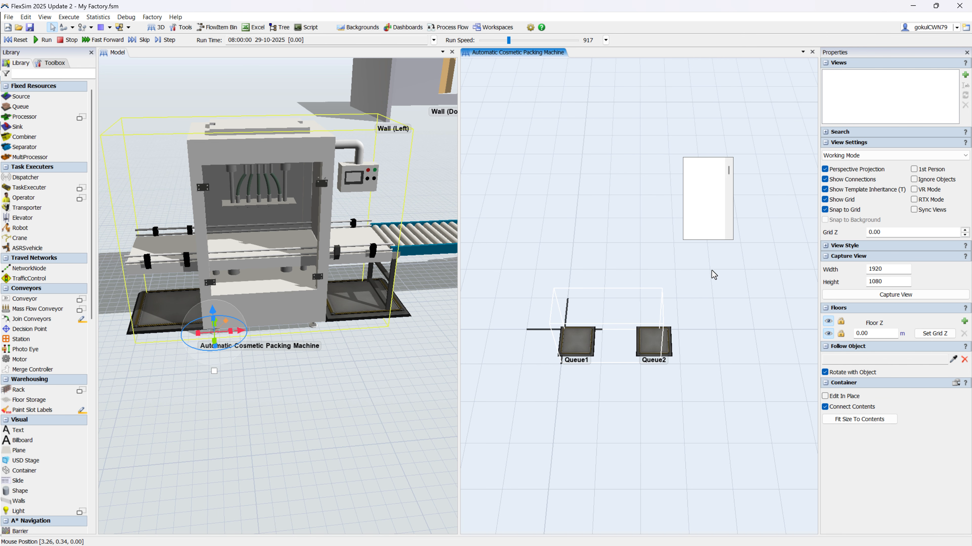
pyautogui.click(717, 186)
pyautogui.moveTo(687, 454); pyautogui.dragTo(596, 337)
pyautogui.scroll(-2, 300, 341)
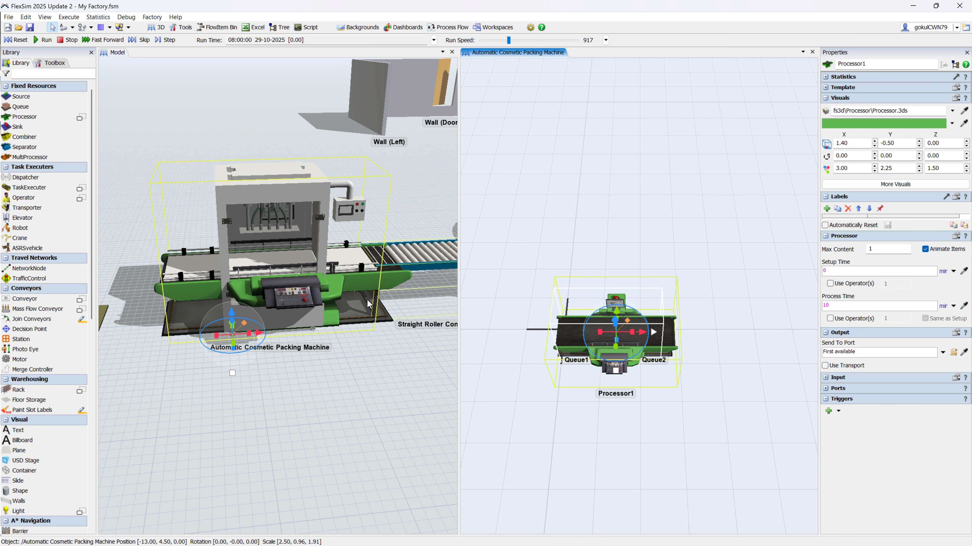
# Step: Shorten the processor to about 2.68 m in X at X 1.34 and check its fit against the packing machine
pyautogui.moveTo(300, 343); pyautogui.dragTo(255, 401)
pyautogui.moveTo(632, 332); pyautogui.dragTo(619, 332)
pyautogui.scroll(-2, 292, 413)
pyautogui.scroll(2, 293, 414)
pyautogui.moveTo(594, 418); pyautogui.dragTo(620, 403, button='right')
pyautogui.scroll(5, 266, 384)
pyautogui.scroll(-6, 267, 384)
pyautogui.moveTo(377, 413); pyautogui.dragTo(404, 401, button='right')
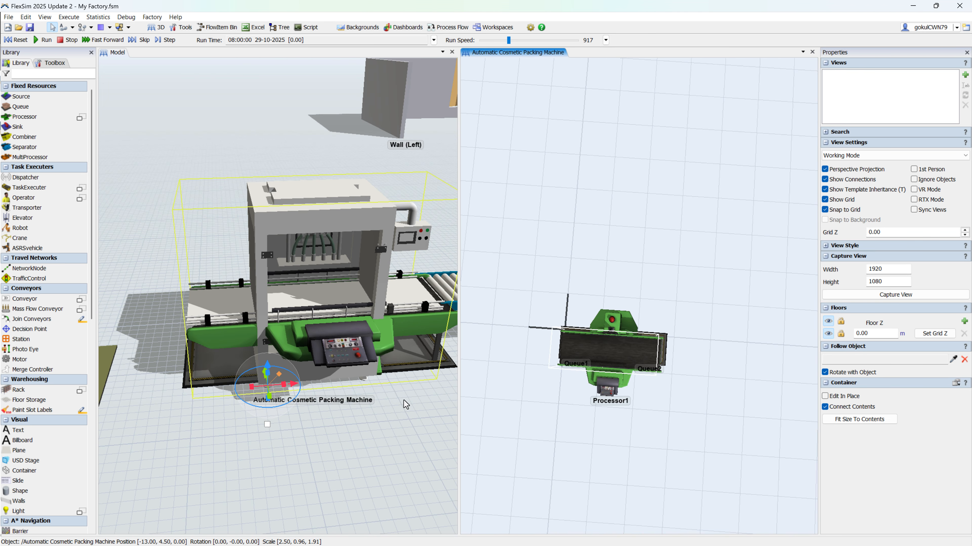
pyautogui.click(403, 401)
# Step: Connect the infeed queue to the processor and the processor to the outfeed queue inside the packing machine
pyautogui.moveTo(664, 397); pyautogui.dragTo(648, 383, button='right')
pyautogui.scroll(5, 615, 368)
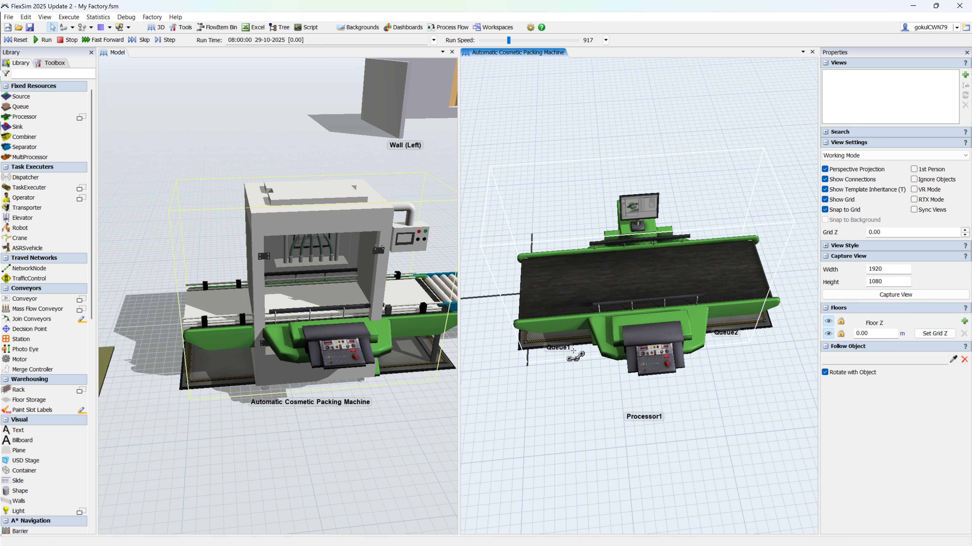
pyautogui.click(554, 341)
pyautogui.moveTo(664, 328); pyautogui.dragTo(545, 333)
pyautogui.click(613, 324)
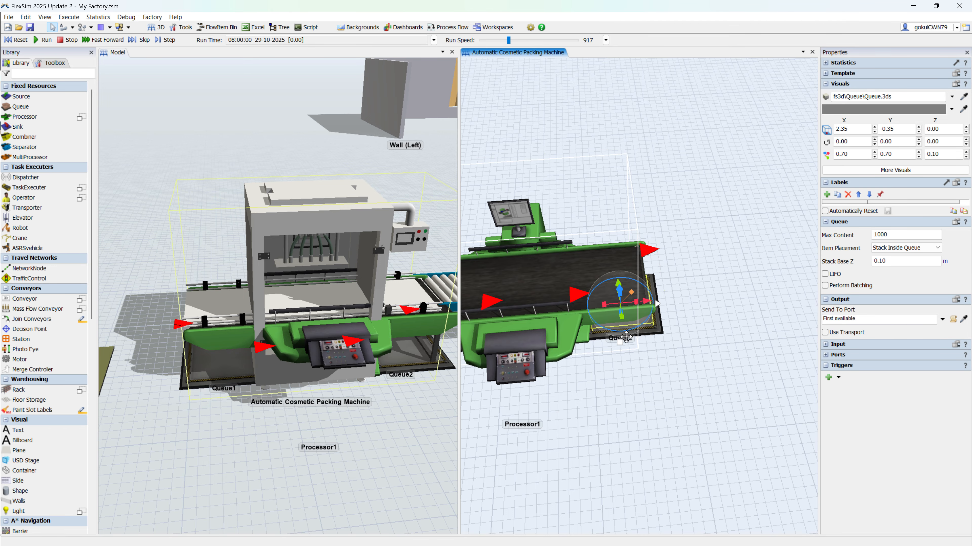
pyautogui.scroll(-5, 618, 333)
pyautogui.moveTo(618, 335); pyautogui.dragTo(684, 346)
pyautogui.click(715, 397)
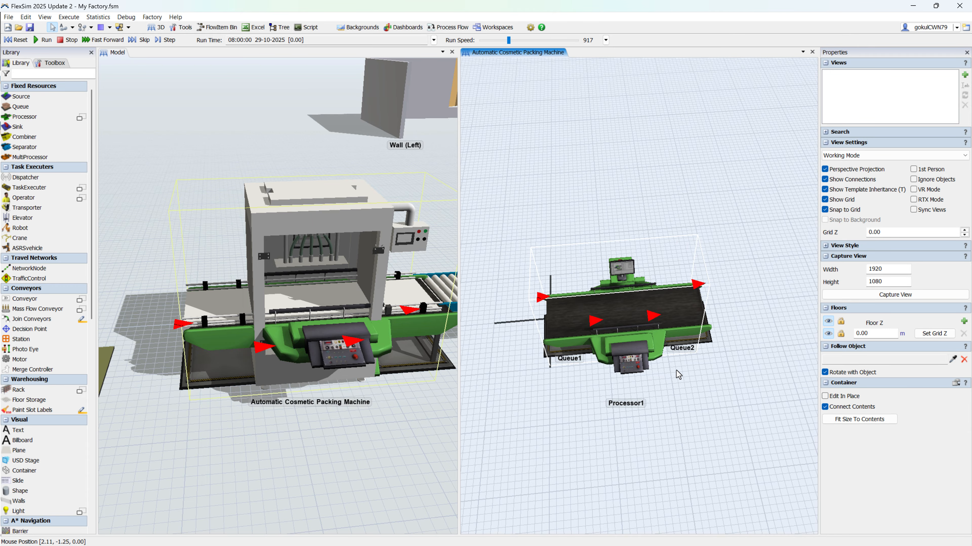
pyautogui.scroll(4, 549, 351)
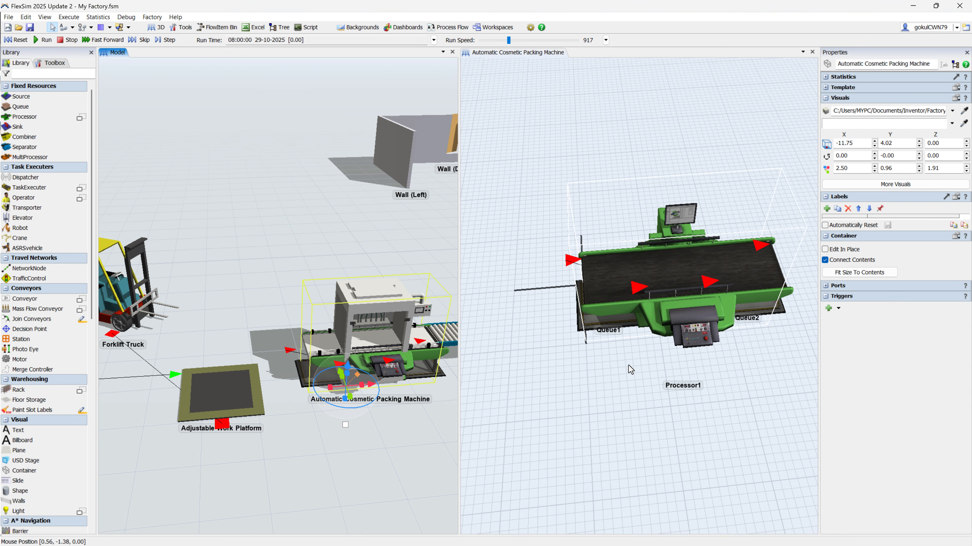
pyautogui.scroll(4, 626, 364)
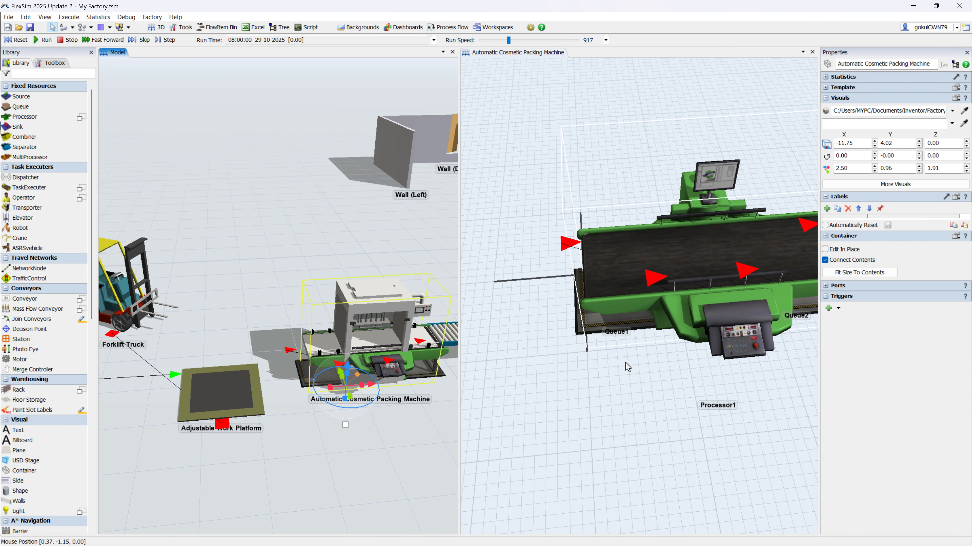
# Step: Connect the Adjustable Work Platform's output to Queue1 inside the packing machine
pyautogui.click(600, 320)
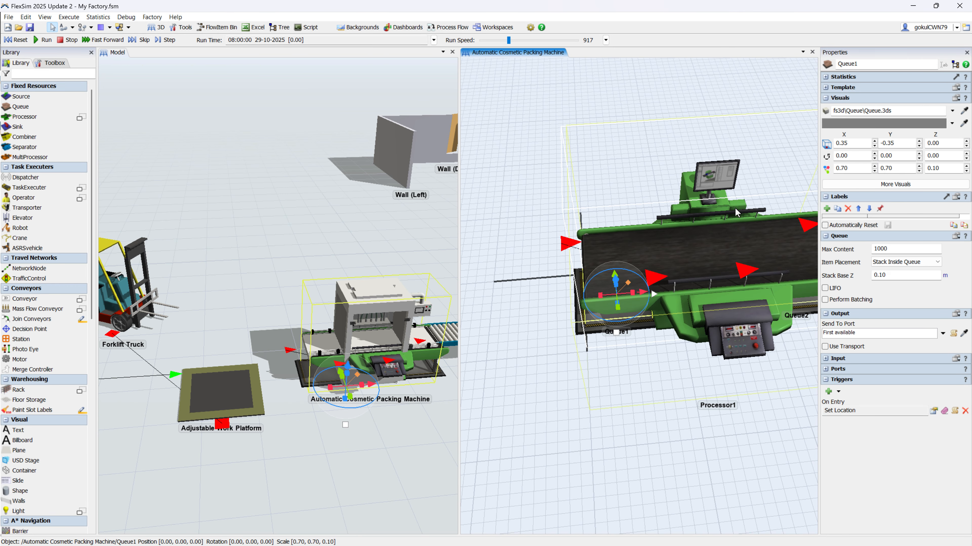
pyautogui.moveTo(685, 380); pyautogui.dragTo(683, 394)
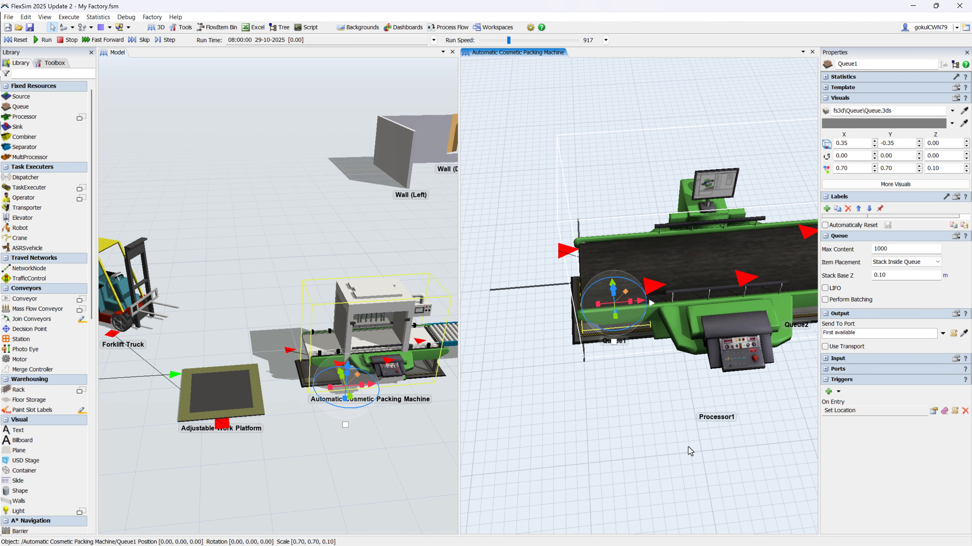
pyautogui.press('a')
pyautogui.click(246, 401)
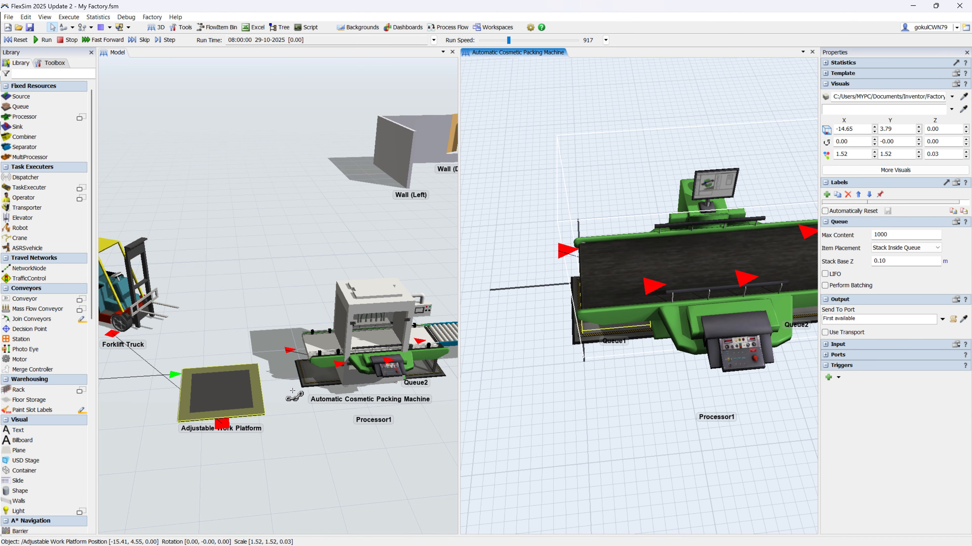
pyautogui.click(316, 379)
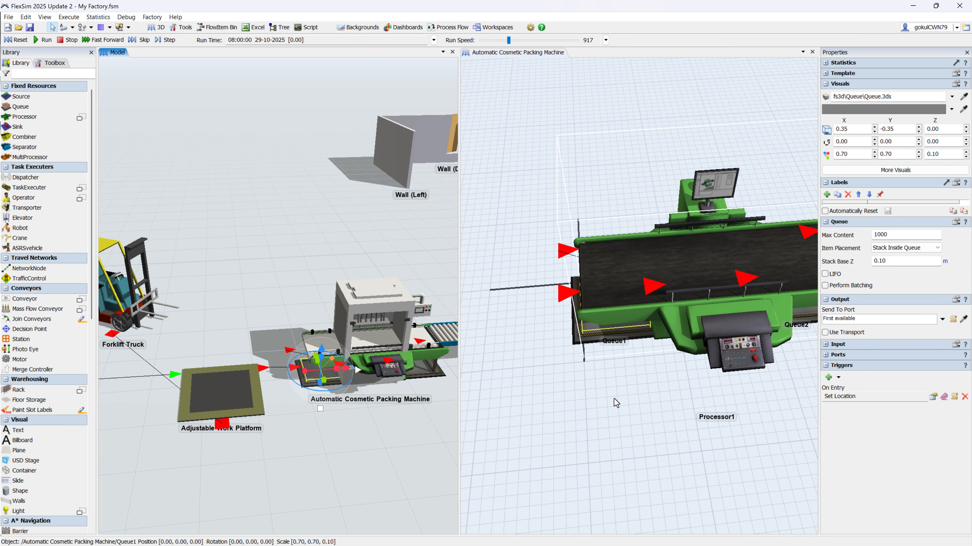
# Step: Turn off Show 3D Shape for Queue1 and Processor1 inside the packing machine
pyautogui.moveTo(615, 397); pyautogui.dragTo(642, 410)
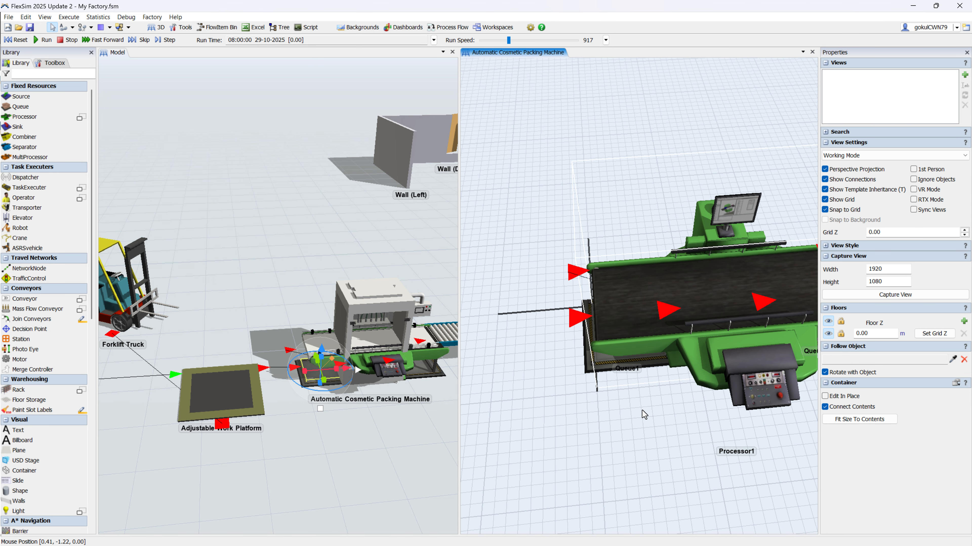
pyautogui.click(652, 366)
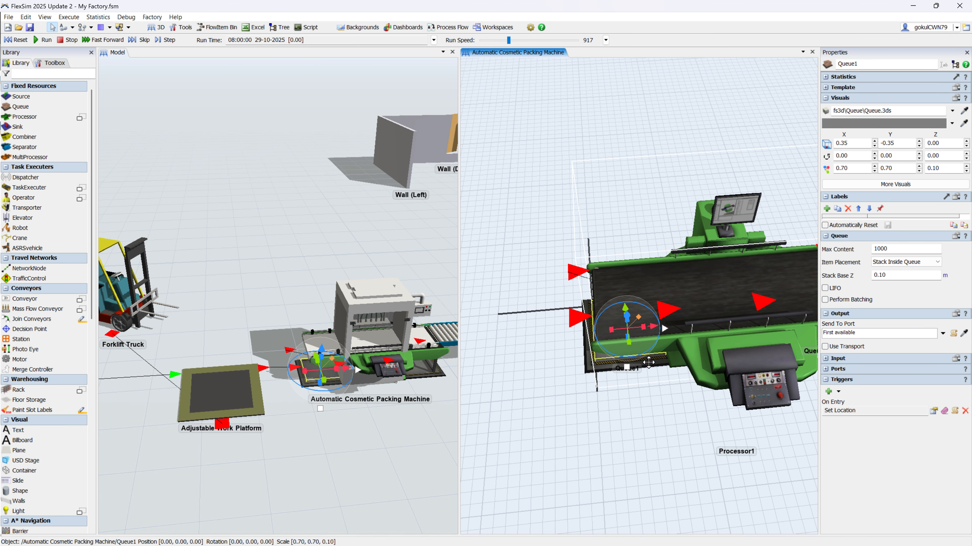
pyautogui.click(909, 185)
pyautogui.click(393, 107)
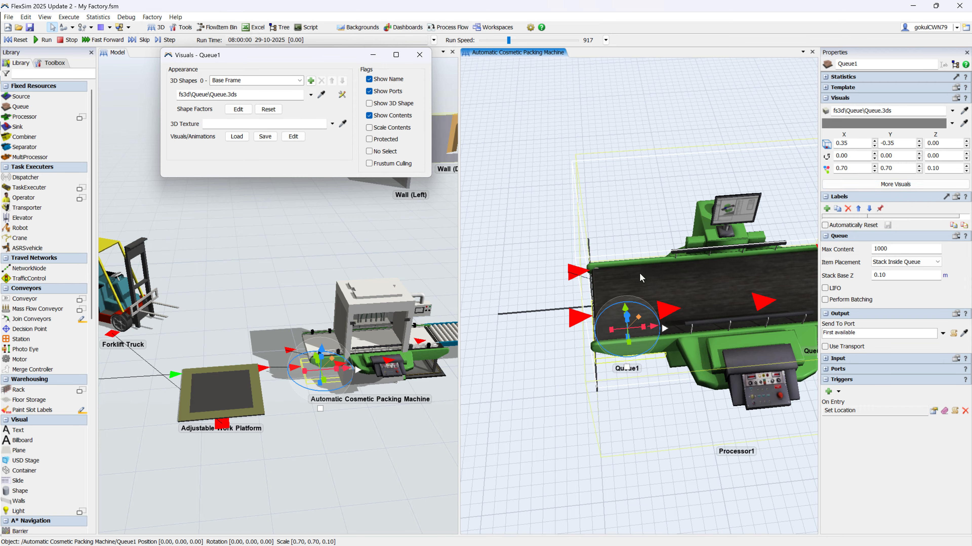
pyautogui.click(668, 272)
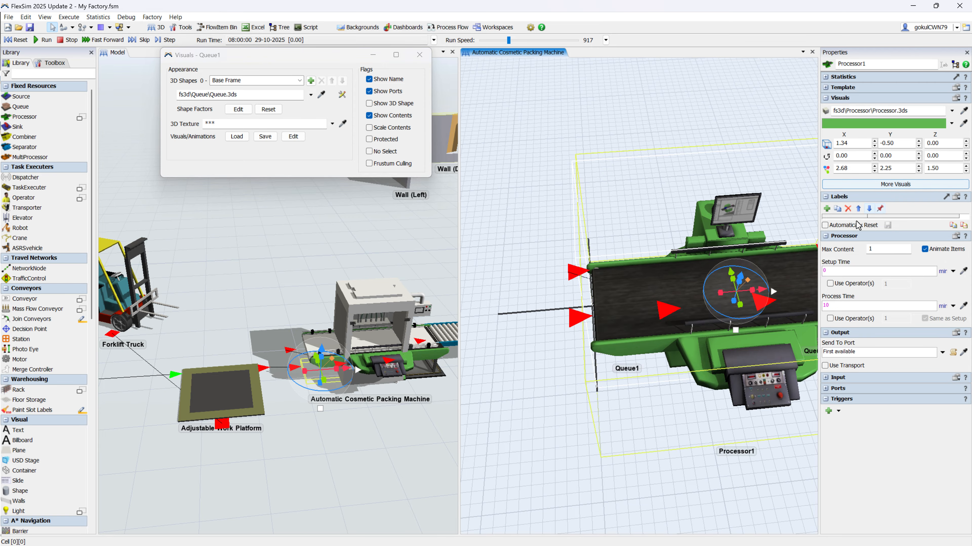
pyautogui.click(836, 186)
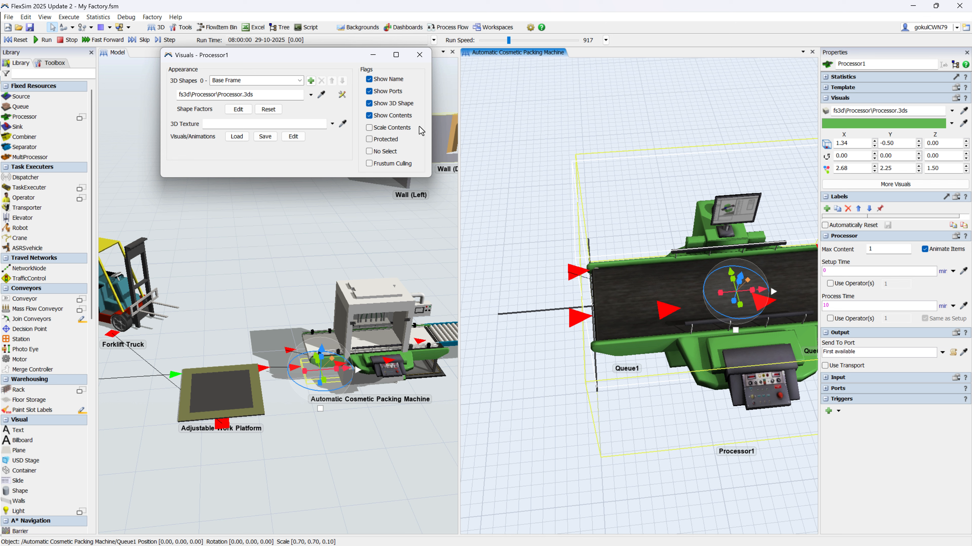
pyautogui.click(393, 104)
# Step: Turn off Show 3D Shape for Queue2 as well and close its visuals window
pyautogui.moveTo(750, 319); pyautogui.dragTo(614, 330)
pyautogui.click(675, 332)
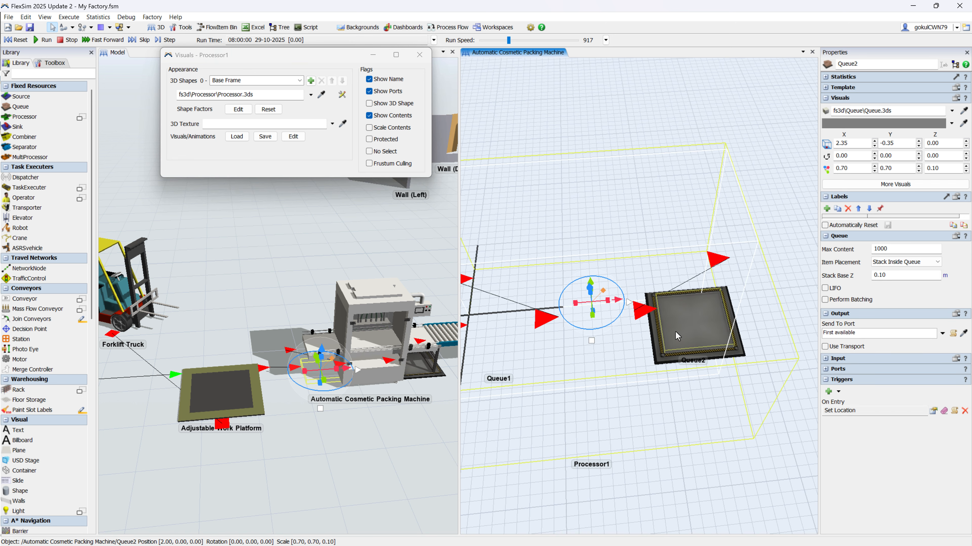
pyautogui.click(855, 185)
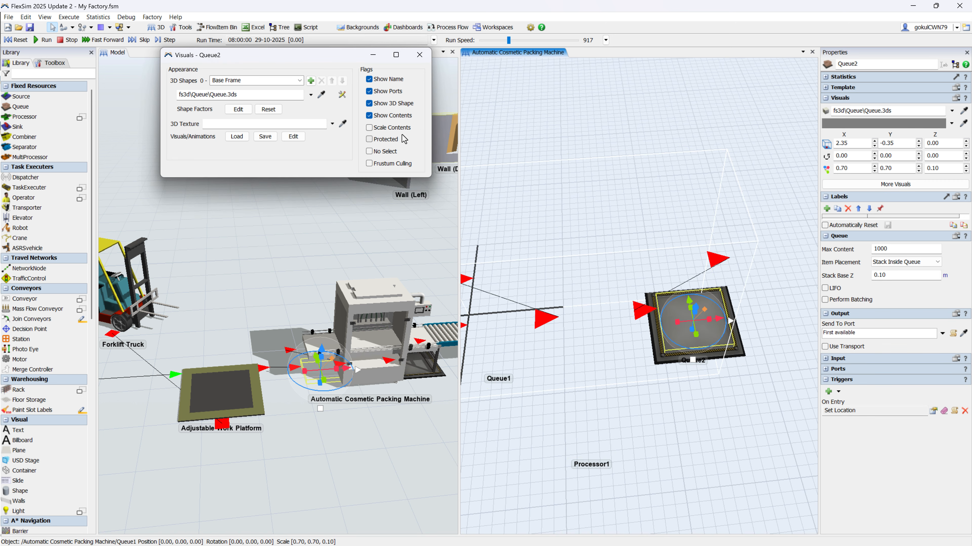
pyautogui.click(419, 55)
pyautogui.click(700, 268)
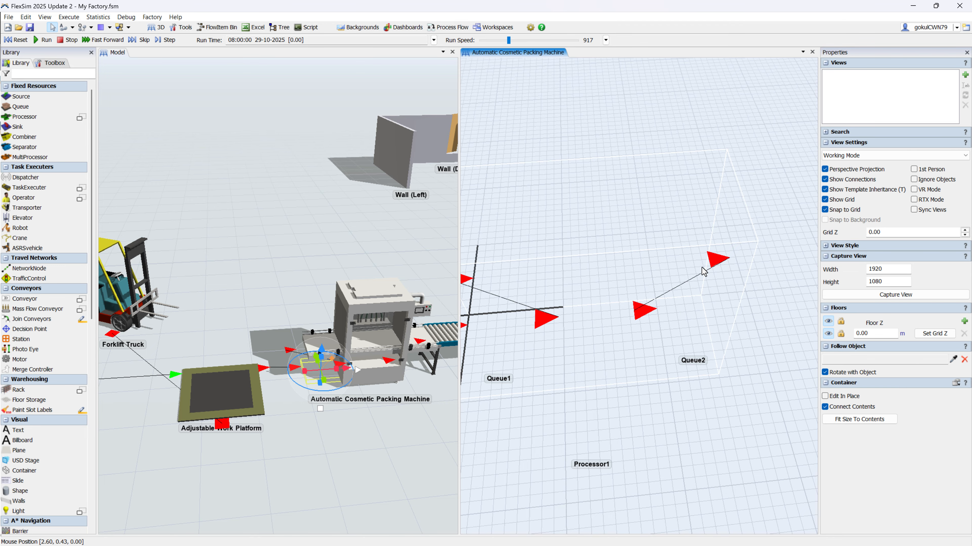
pyautogui.moveTo(700, 267); pyautogui.dragTo(739, 254)
pyautogui.scroll(-2, 563, 381)
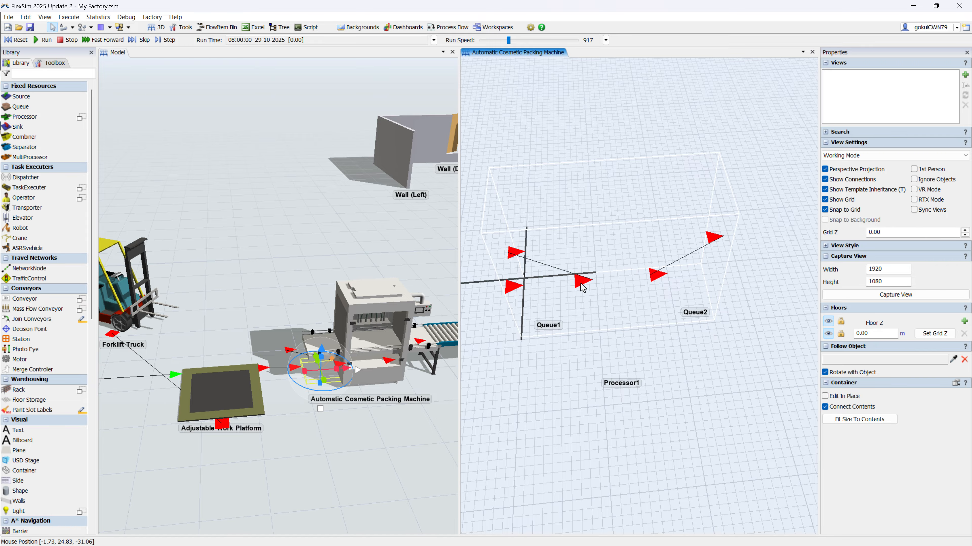
# Step: Open the contents of the Straight Roller Conveyor container for editing and close the packing machine's contents view
pyautogui.click(285, 426)
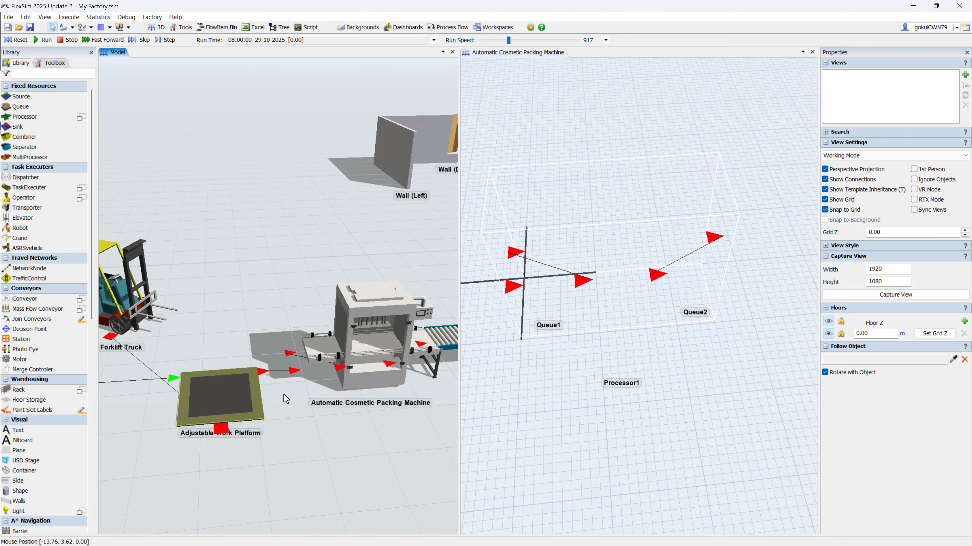
pyautogui.click(370, 334)
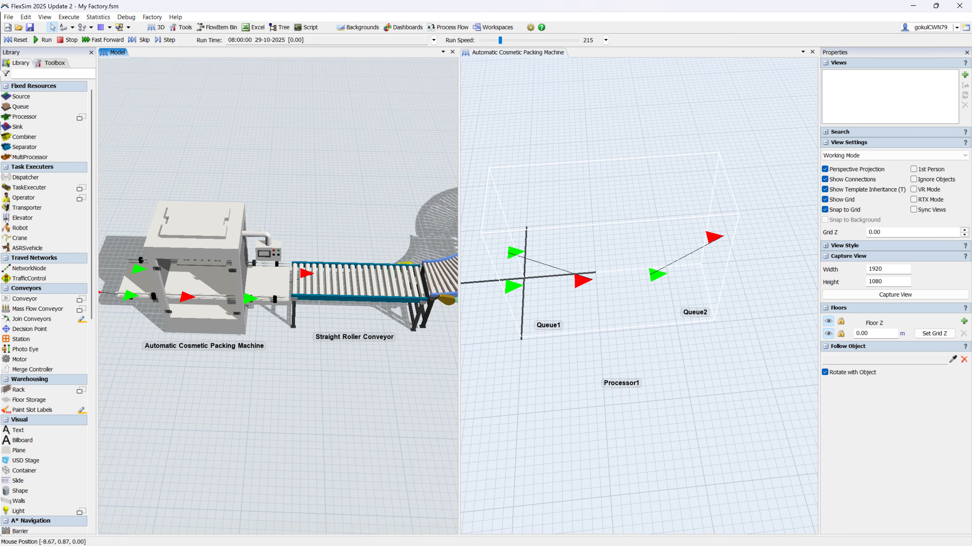
pyautogui.click(214, 258)
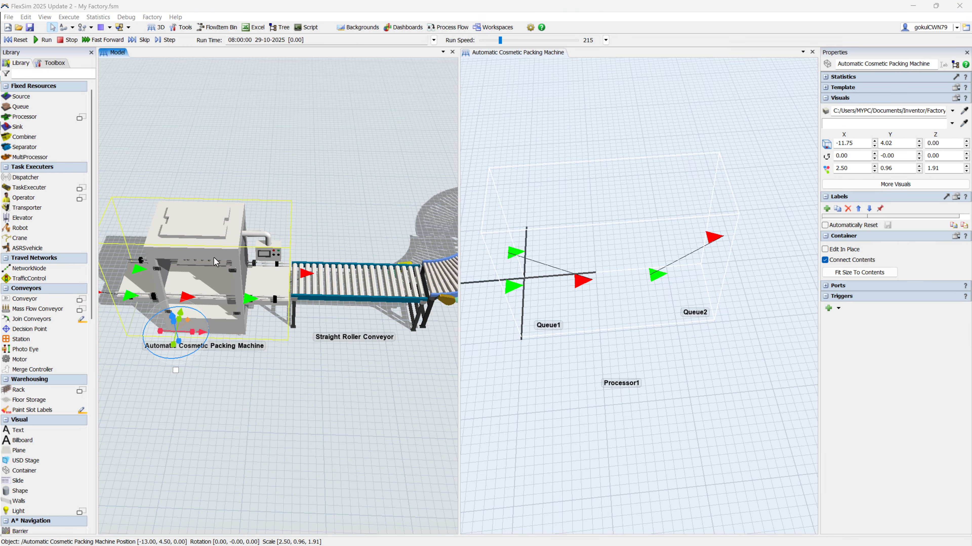
pyautogui.scroll(-3, 317, 386)
pyautogui.moveTo(317, 387); pyautogui.dragTo(322, 406)
pyautogui.scroll(2, 294, 321)
pyautogui.click(270, 304)
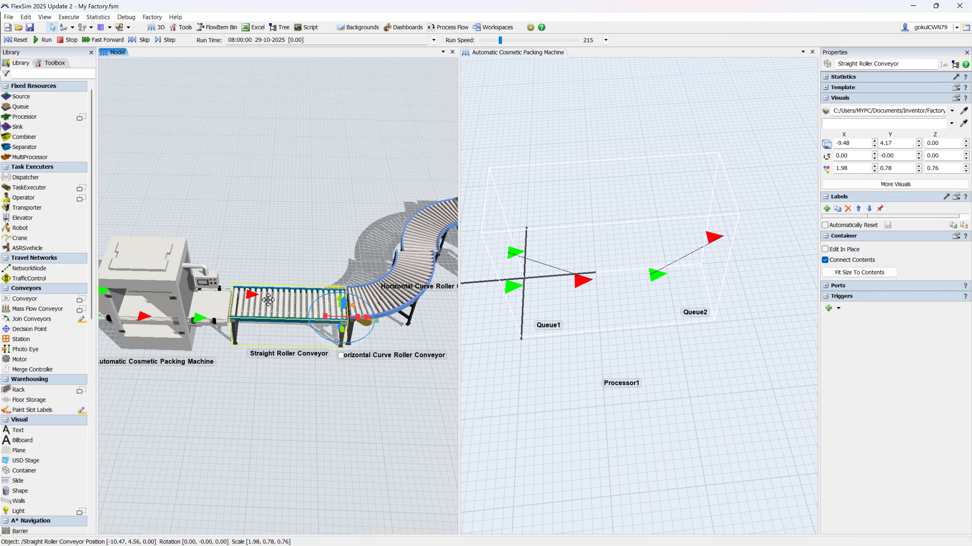
pyautogui.rightClick(270, 303)
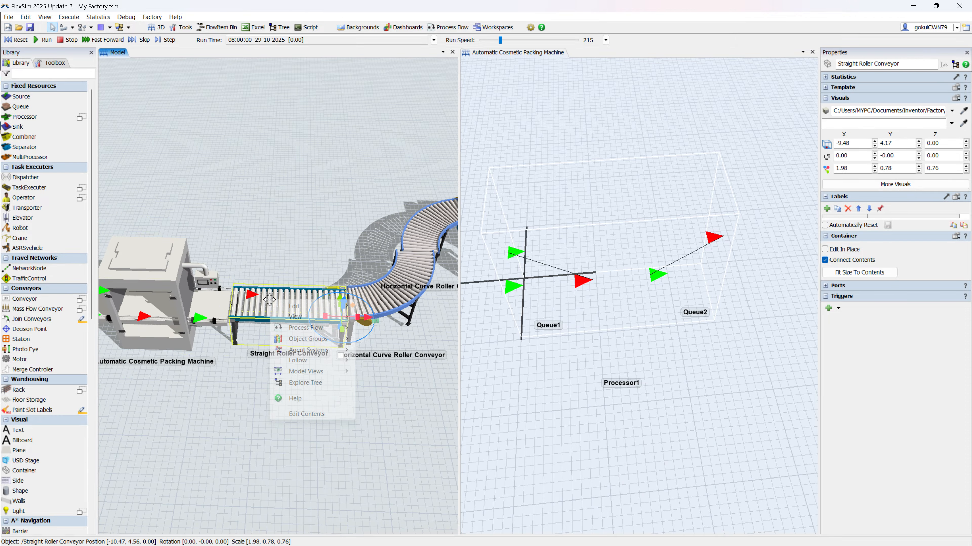
pyautogui.click(308, 414)
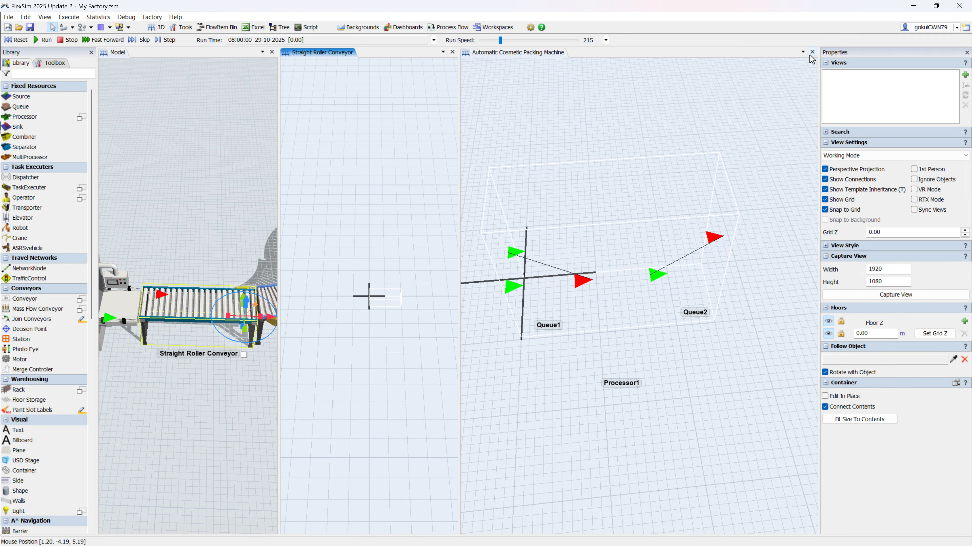
pyautogui.click(812, 52)
pyautogui.scroll(2, 566, 302)
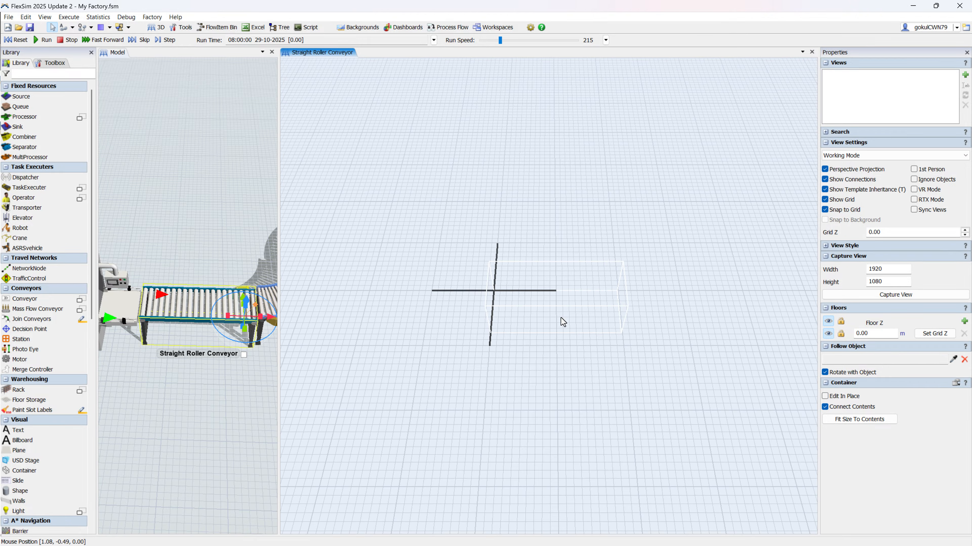
# Step: Add a straight Conveyor inside the Straight Roller Conveyor container at X 0.06, Y -0.41 and set its width to 0.70 m
pyautogui.doubleClick(506, 372)
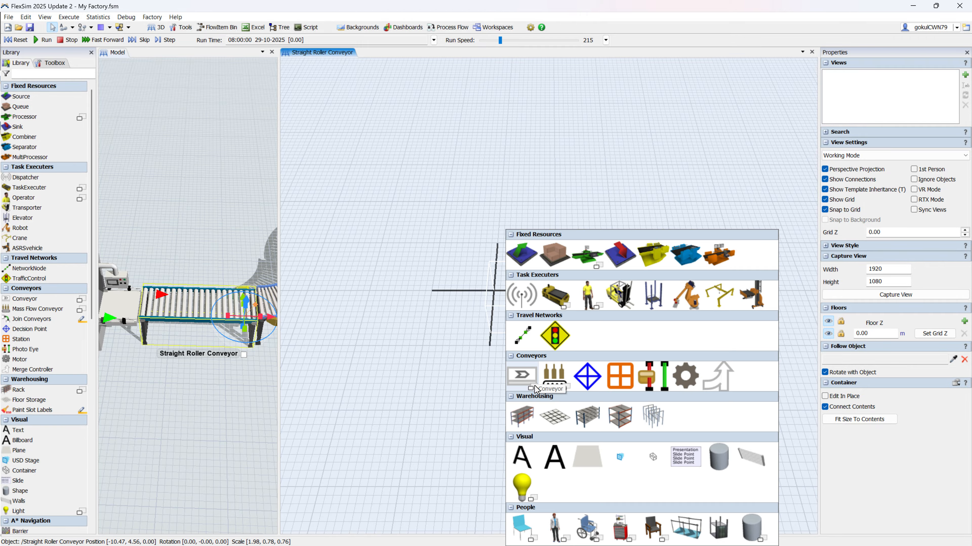
pyautogui.click(522, 377)
pyautogui.click(534, 307)
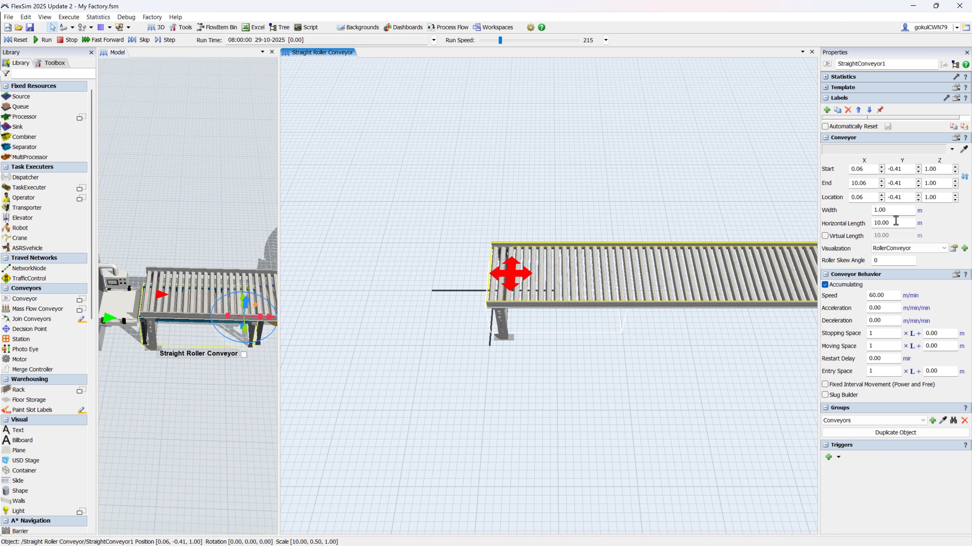
pyautogui.write('0.7')
pyautogui.moveTo(157, 375); pyautogui.dragTo(184, 361, button='right')
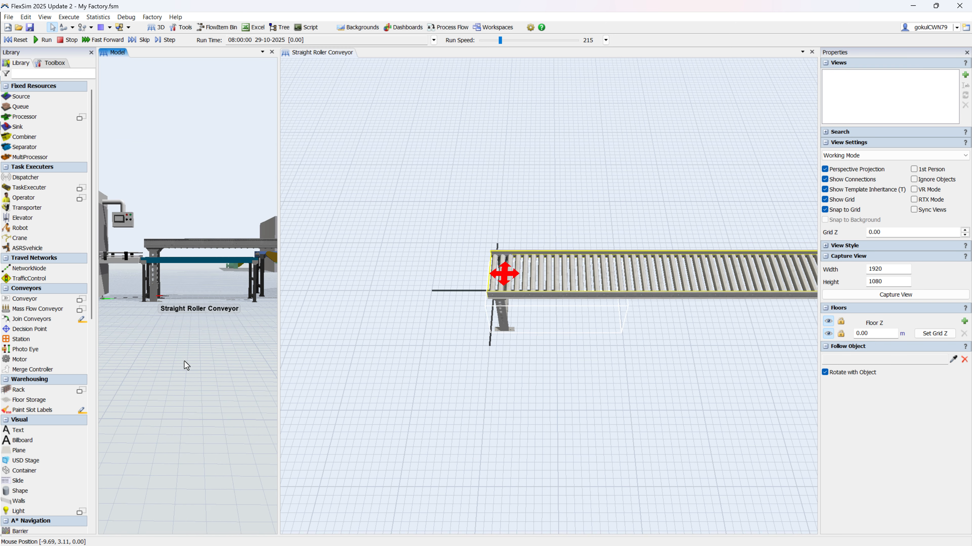
pyautogui.moveTo(578, 350); pyautogui.dragTo(547, 312, button='right')
# Step: Shorten the new conveyor to a horizontal length of about 1.96 m by moving its far end to X 2.02
pyautogui.click(562, 244)
pyautogui.scroll(-5, 647, 313)
pyautogui.moveTo(647, 313); pyautogui.dragTo(488, 320)
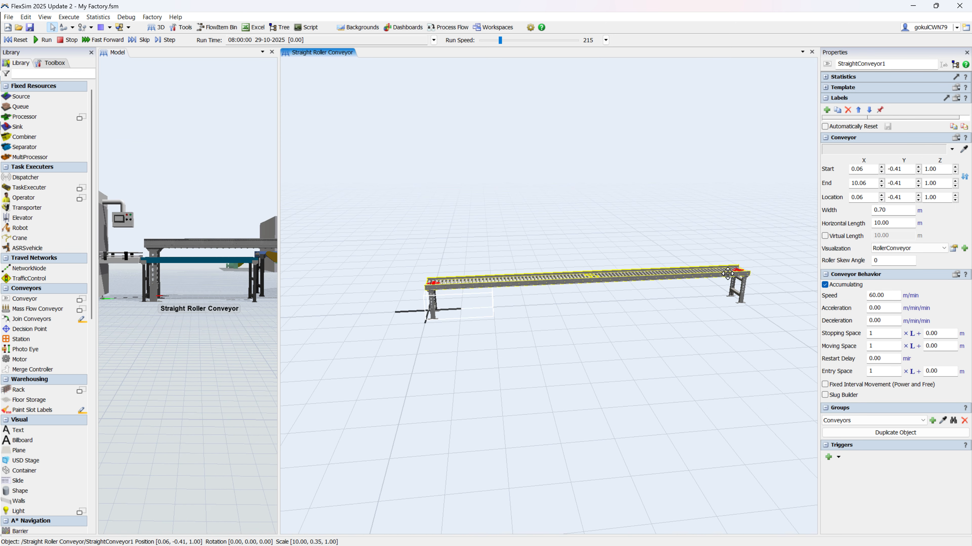
pyautogui.moveTo(739, 274); pyautogui.dragTo(452, 296)
pyautogui.scroll(5, 451, 296)
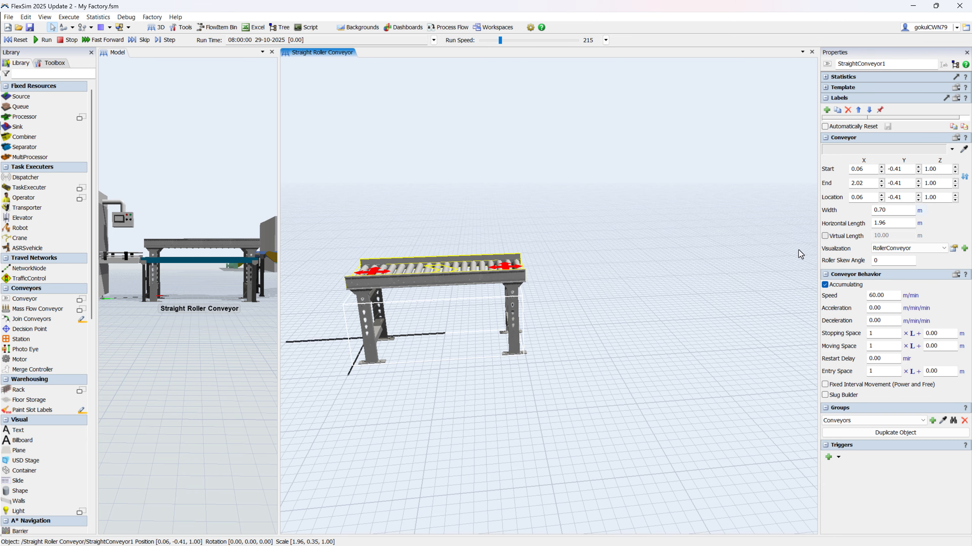
# Step: Lower the straight conveyor by setting the Z height of both its start and end to 0.73
pyautogui.moveTo(422, 282); pyautogui.dragTo(449, 335, button='right')
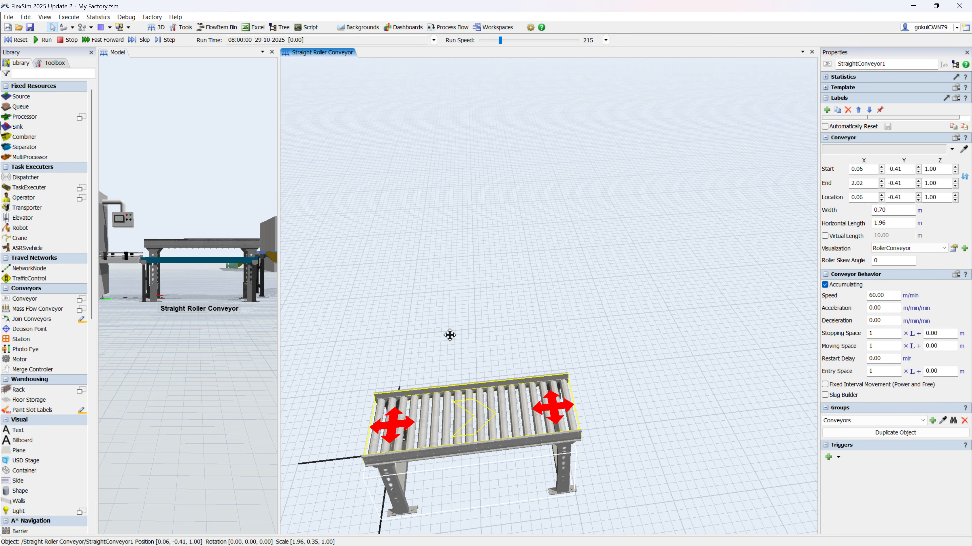
pyautogui.scroll(3, 474, 338)
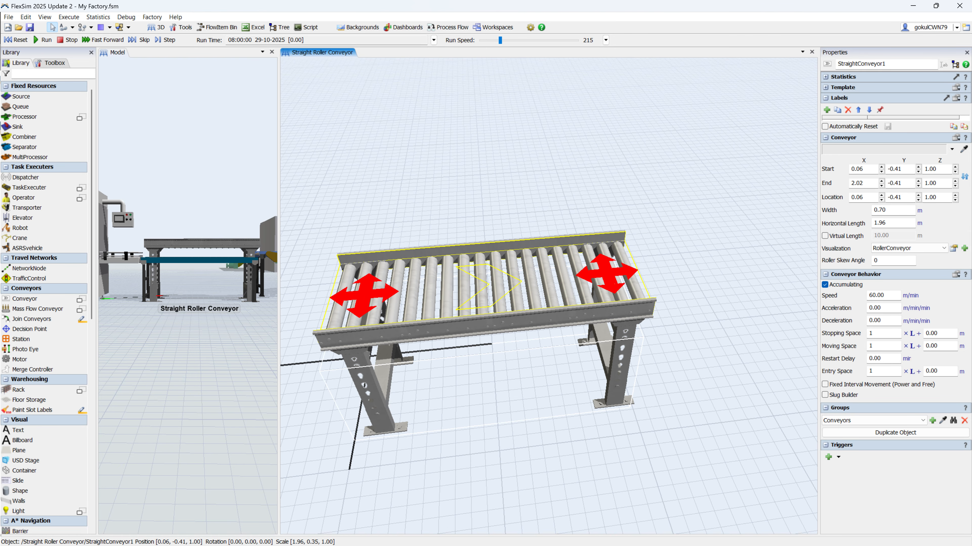
pyautogui.doubleClick(943, 185)
pyautogui.write('0.73')
pyautogui.doubleClick(936, 171)
pyautogui.write('0')
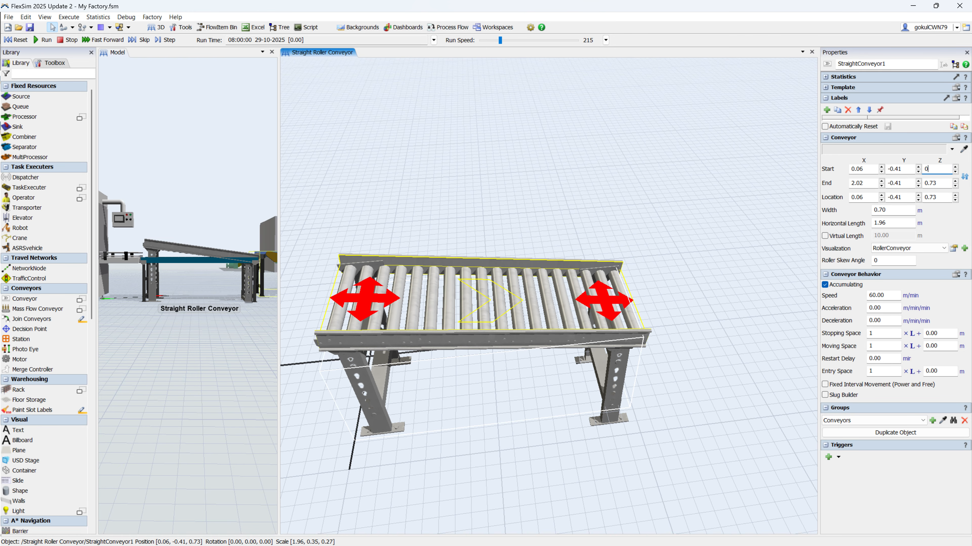
pyautogui.click(727, 320)
# Step: Stretch both ends of the straight conveyor to X -0.04 and X 2.09, for a horizontal length of about 2.13 m
pyautogui.click(387, 345)
pyautogui.moveTo(359, 329); pyautogui.dragTo(340, 329)
pyautogui.moveTo(606, 307); pyautogui.dragTo(616, 306)
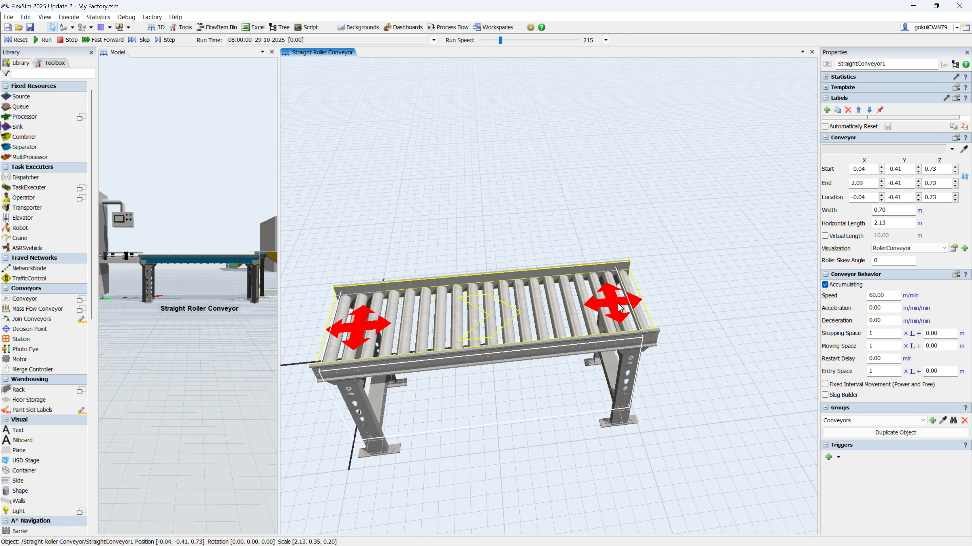
# Step: Open the contents of the Automatic Cosmetic Packing Machine for editing and widen that view beside the roller conveyor's contents
pyautogui.scroll(-1, 214, 320)
pyautogui.moveTo(220, 315); pyautogui.dragTo(248, 376)
pyautogui.moveTo(195, 394); pyautogui.dragTo(248, 397)
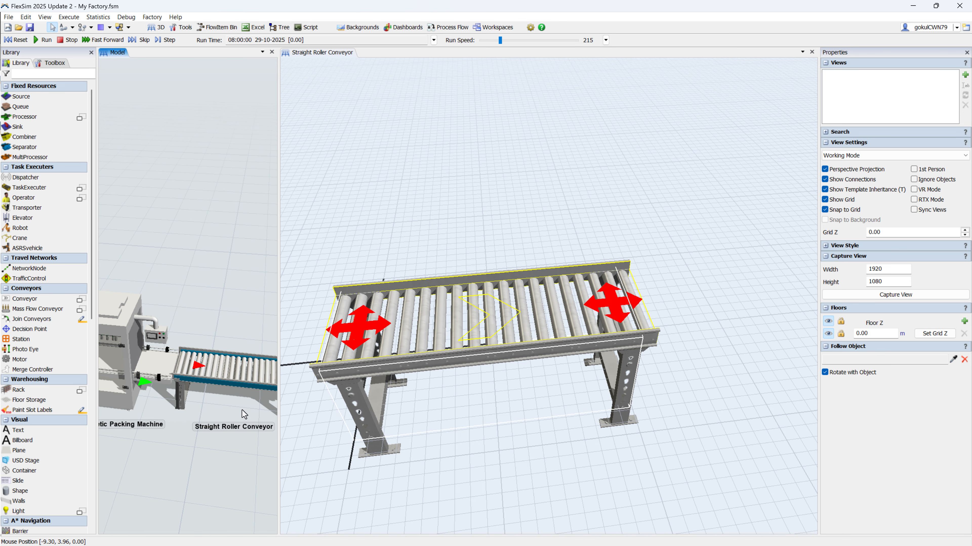
pyautogui.moveTo(184, 414); pyautogui.dragTo(201, 407)
pyautogui.scroll(3, 178, 379)
pyautogui.click(162, 347)
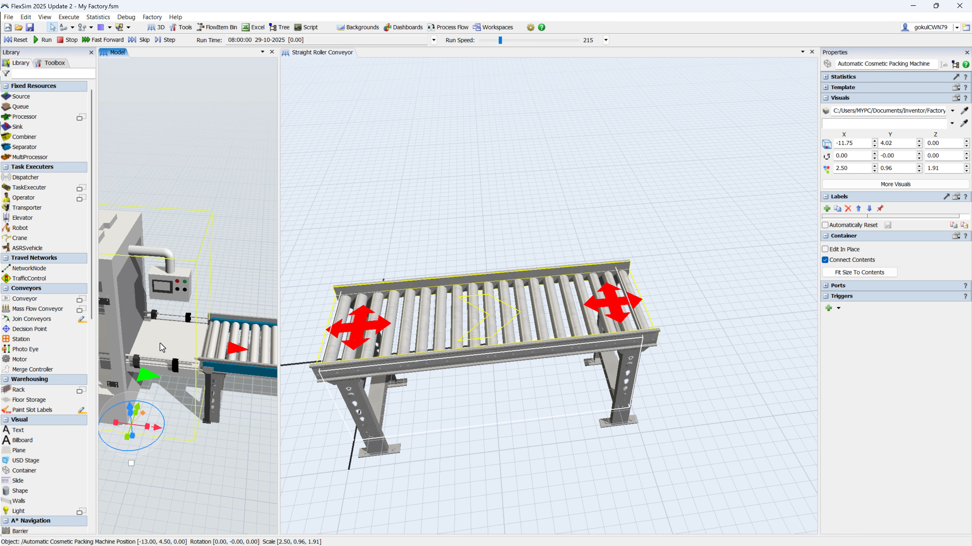
pyautogui.rightClick(160, 343)
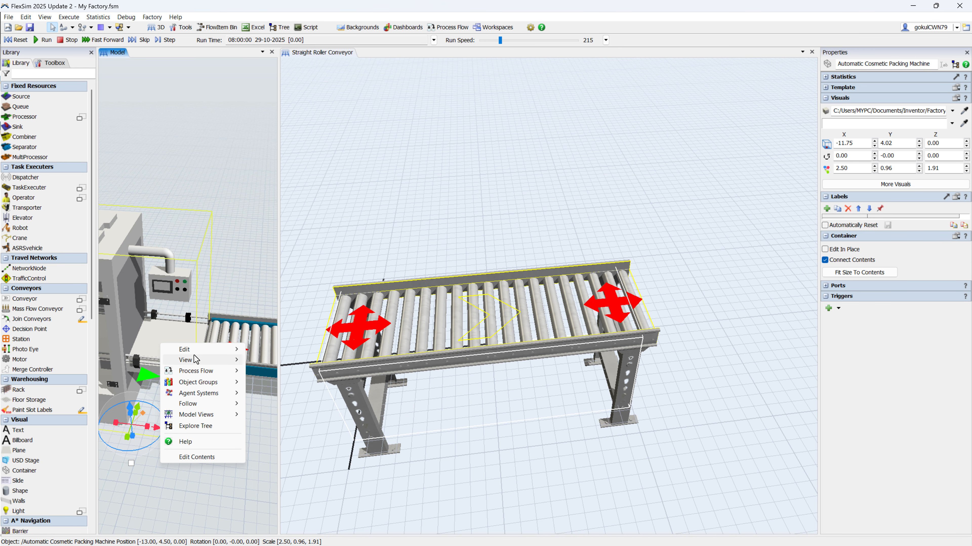
pyautogui.click(202, 459)
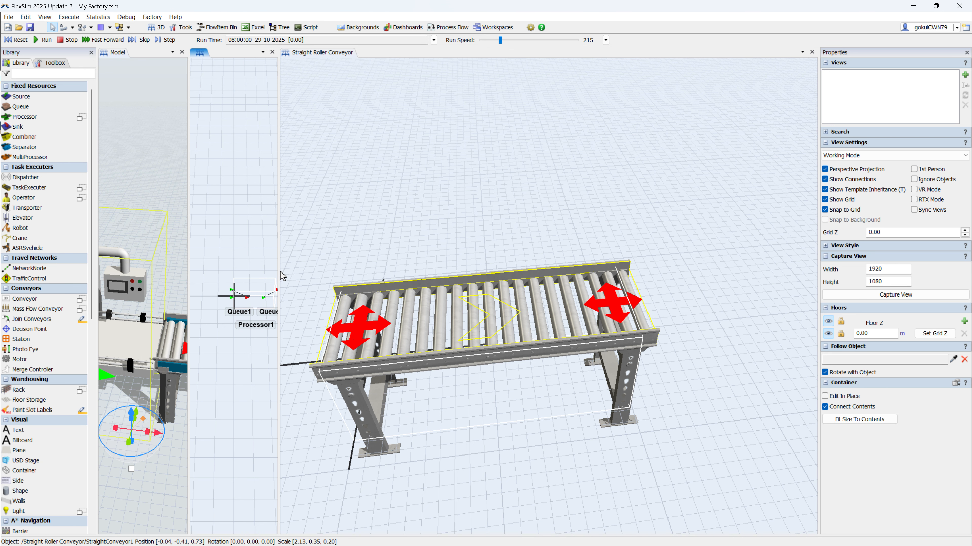
pyautogui.moveTo(279, 276); pyautogui.dragTo(451, 275)
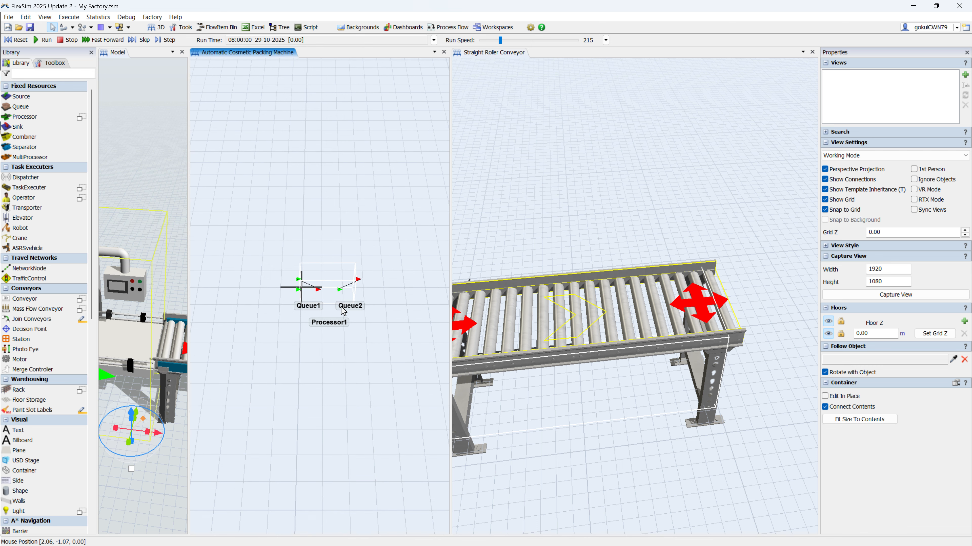
# Step: Explore the packing machine's object tree, open Queue2's visuals and turn on Show 3D Shape
pyautogui.click(123, 329)
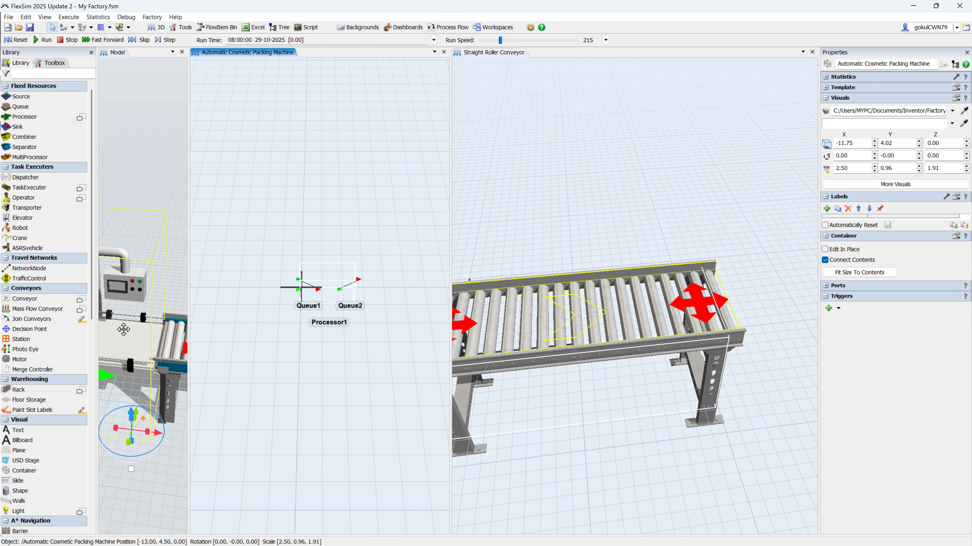
pyautogui.click(954, 66)
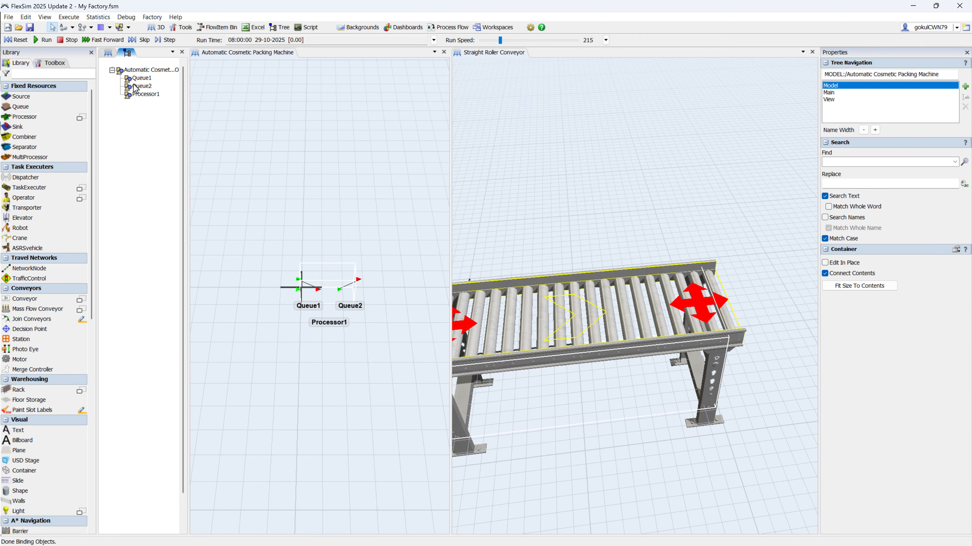
pyautogui.click(136, 87)
pyautogui.click(903, 185)
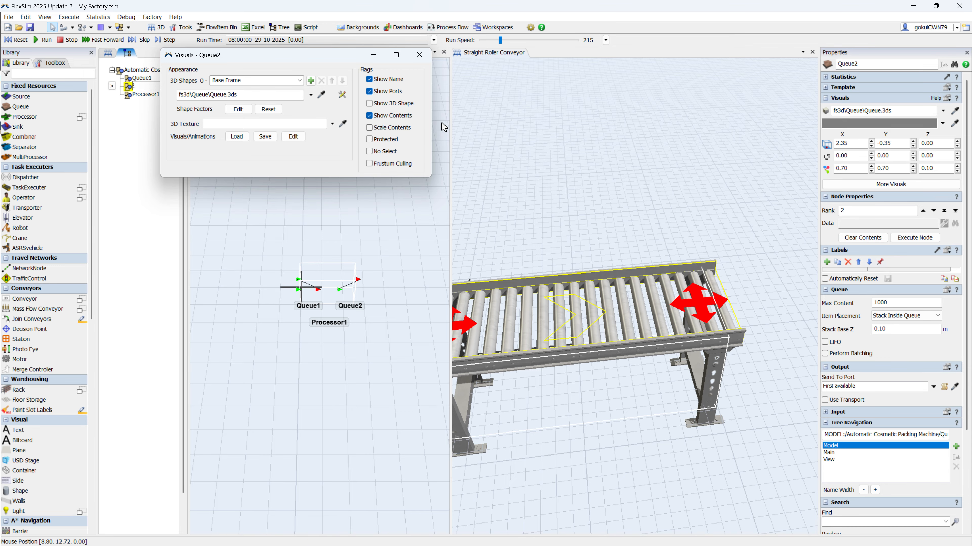
pyautogui.click(369, 103)
pyautogui.click(523, 166)
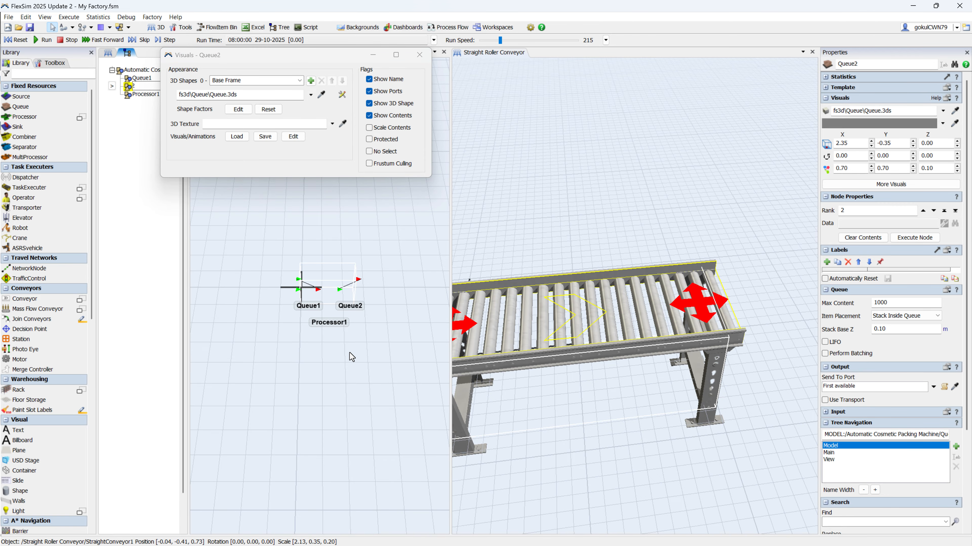
# Step: Connect Queue2 inside the packing machine to the start of the straight conveyor in the Straight Roller Conveyor container
pyautogui.moveTo(349, 294); pyautogui.dragTo(484, 321)
pyautogui.click(483, 317)
pyautogui.scroll(-3, 551, 390)
pyautogui.moveTo(551, 390); pyautogui.dragTo(569, 369)
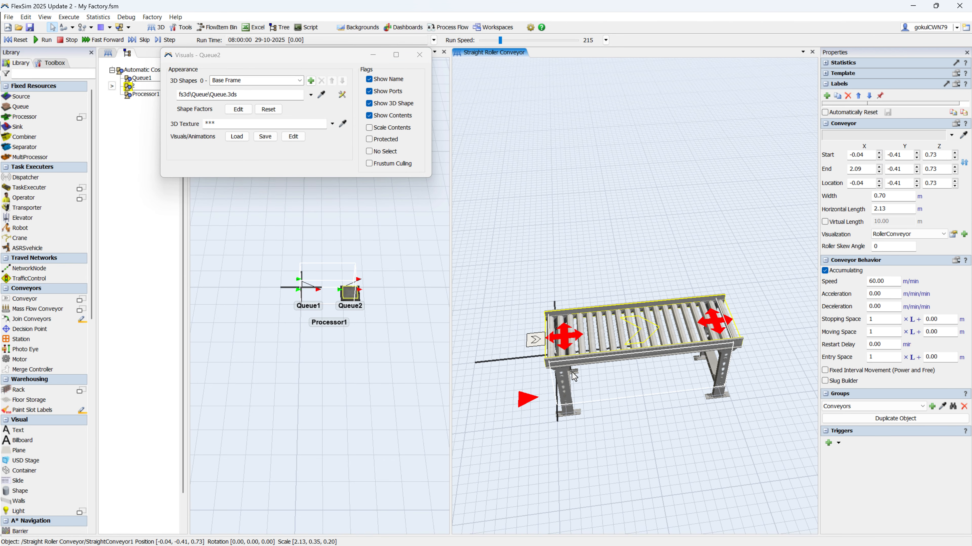
pyautogui.scroll(-2, 597, 377)
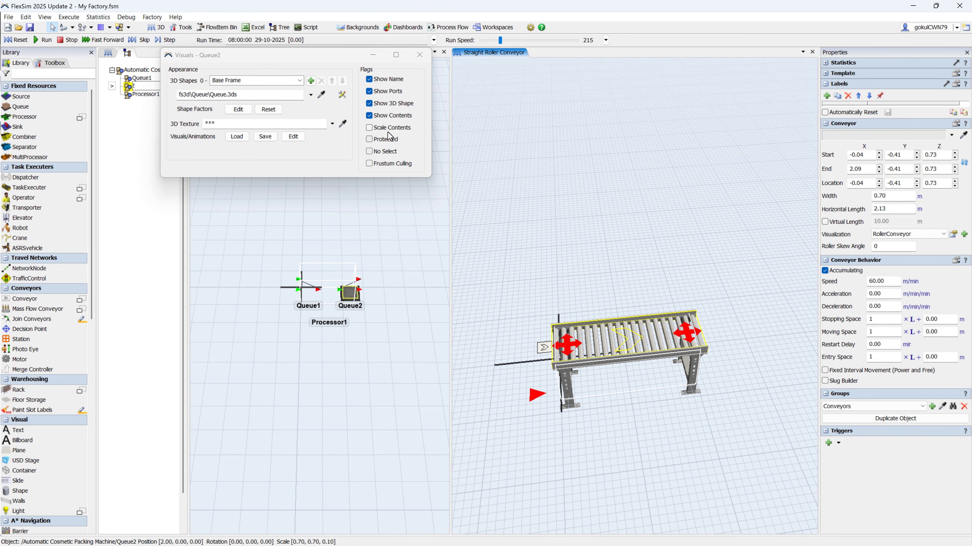
# Step: Turn off Show 3D Shape for Queue2 and close its visuals window and the packing machine's contents view
pyautogui.click(382, 106)
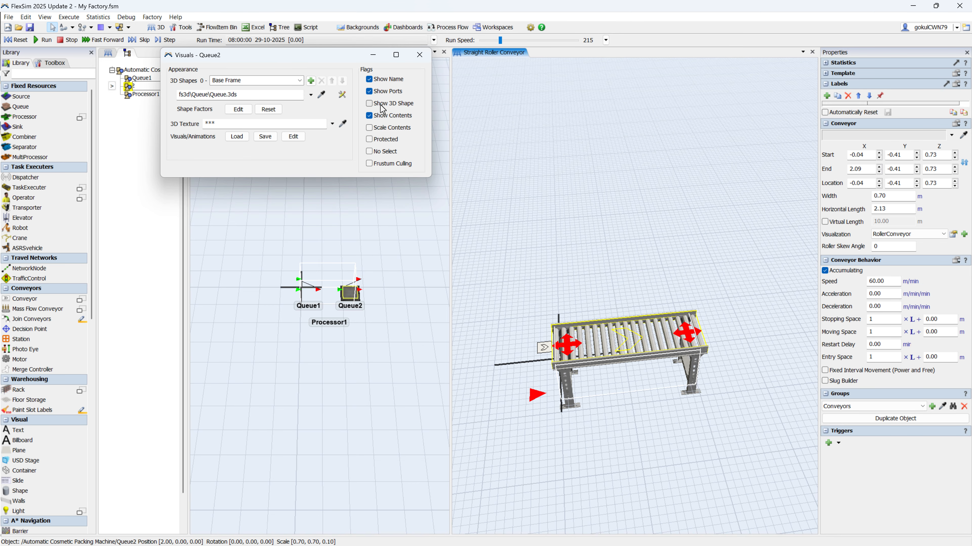
pyautogui.click(419, 54)
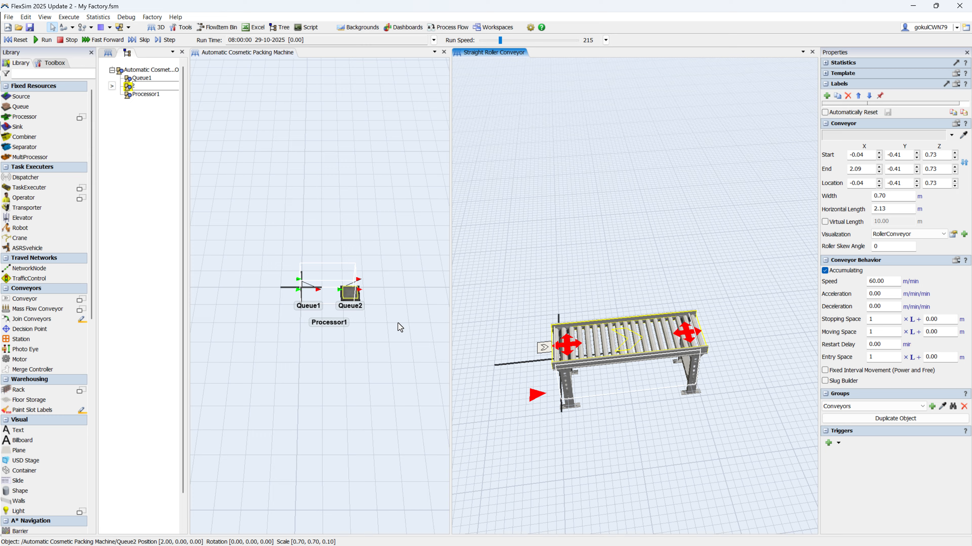
pyautogui.click(444, 55)
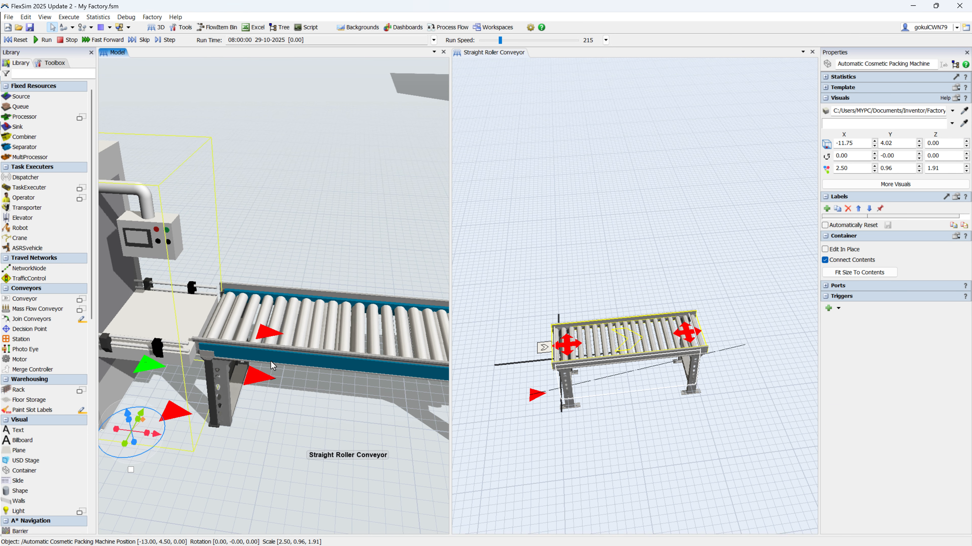
# Step: Create a conveyor visualization named Invisible for the straight conveyor, with side skirt height and width of 0 and no drawn rollers or belt
pyautogui.scroll(2, 614, 351)
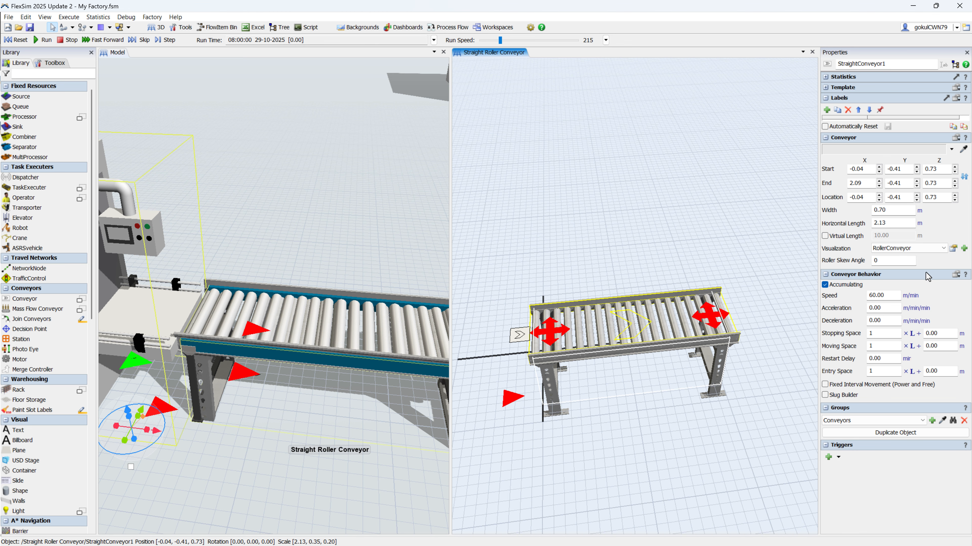
pyautogui.click(964, 249)
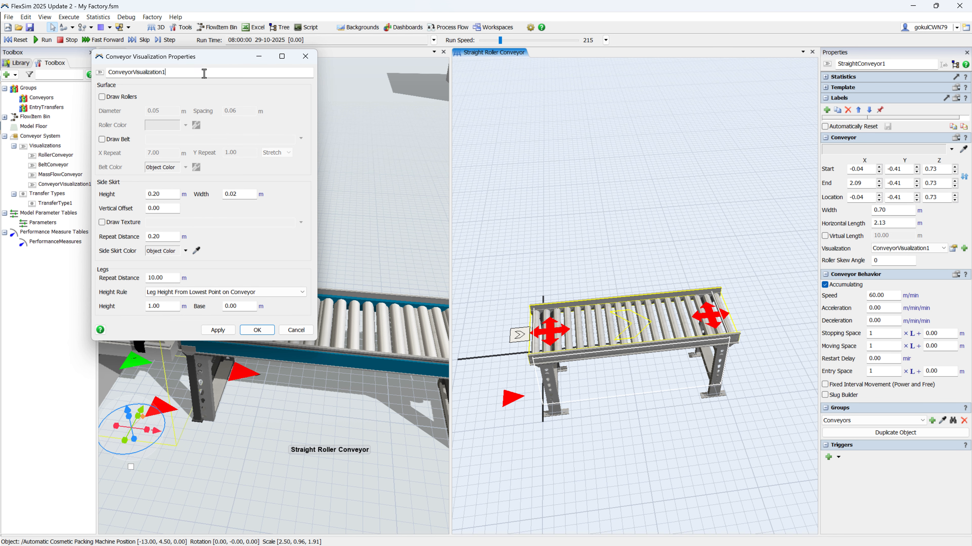
pyautogui.moveTo(205, 73); pyautogui.dragTo(24, 87)
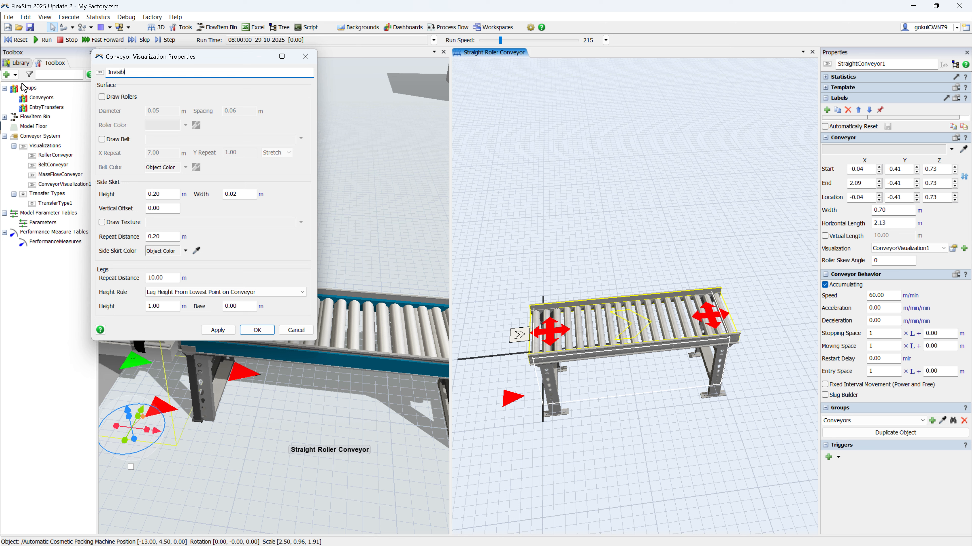
pyautogui.click(111, 102)
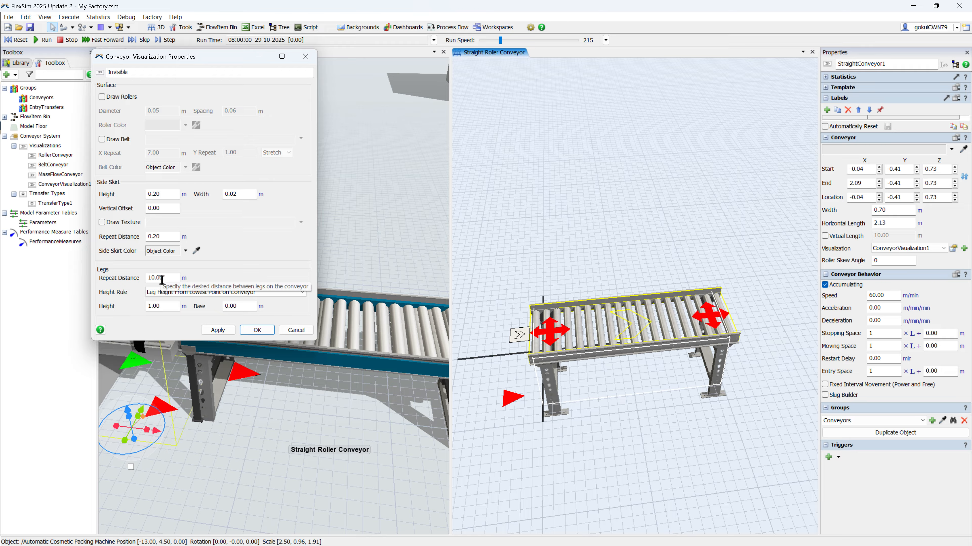
pyautogui.moveTo(166, 196); pyautogui.dragTo(147, 193)
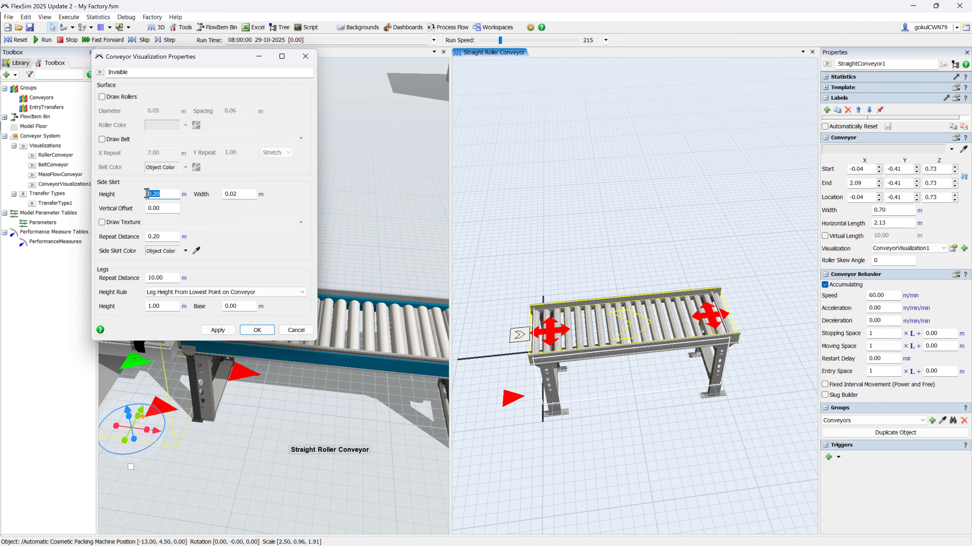
pyautogui.moveTo(239, 193); pyautogui.dragTo(209, 190)
pyautogui.write('0')
pyautogui.click(226, 331)
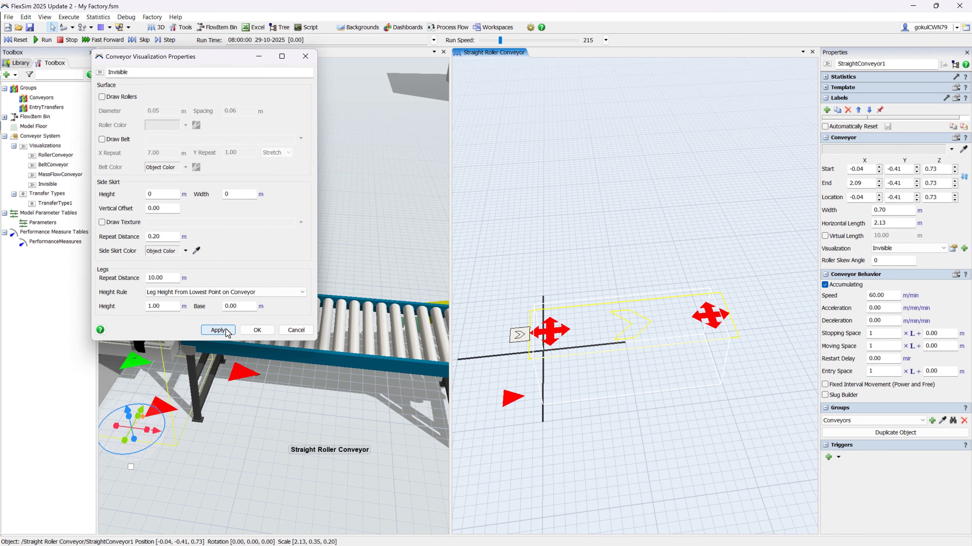
pyautogui.click(257, 330)
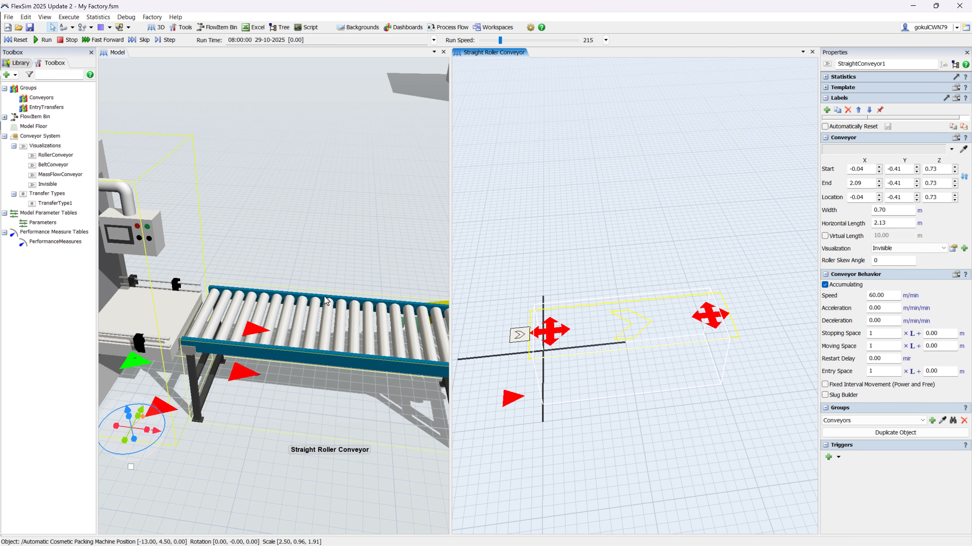
# Step: Examine the straight roller conveyor and its junction with the horizontal curve roller conveyors in the model
pyautogui.scroll(-5, 325, 298)
pyautogui.scroll(8, 321, 264)
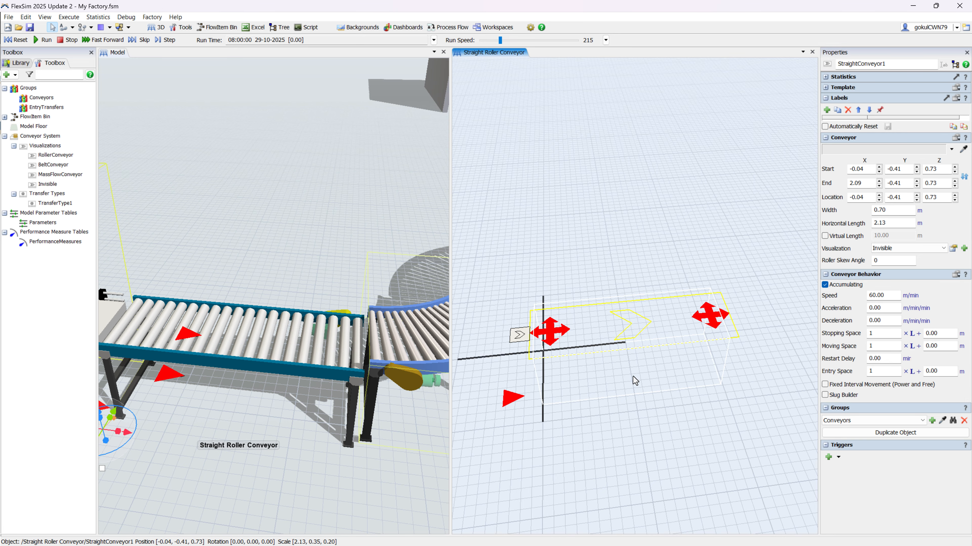
pyautogui.click(598, 465)
pyautogui.click(629, 334)
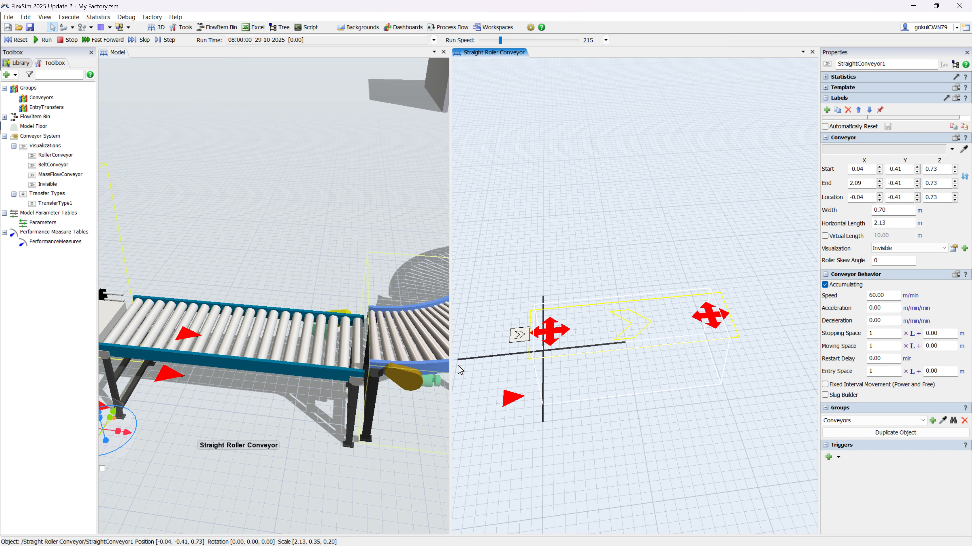
pyautogui.scroll(-2, 612, 417)
pyautogui.scroll(-4, 393, 389)
pyautogui.moveTo(394, 390); pyautogui.dragTo(281, 382)
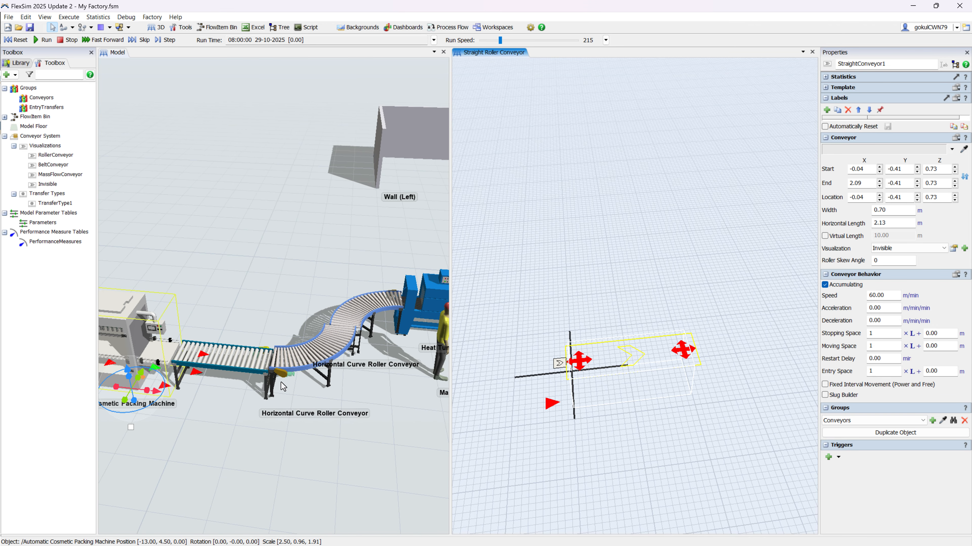
pyautogui.scroll(2, 280, 382)
pyautogui.moveTo(328, 412); pyautogui.dragTo(330, 389, button='right')
pyautogui.click(358, 290)
pyautogui.scroll(-4, 316, 389)
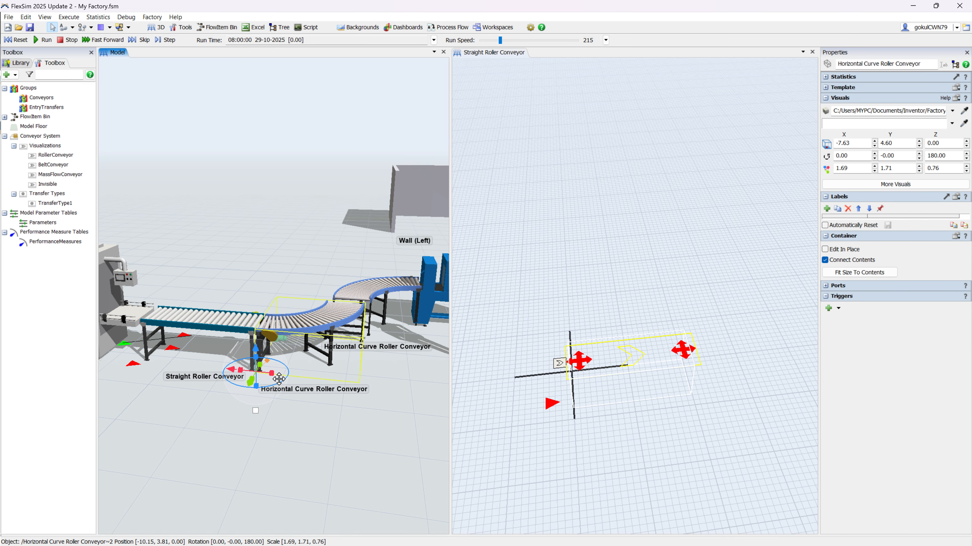
# Step: Open the contents of the first Horizontal Curve Roller Conveyor after the straight one and widen its view
pyautogui.click(263, 313)
pyautogui.scroll(4, 271, 309)
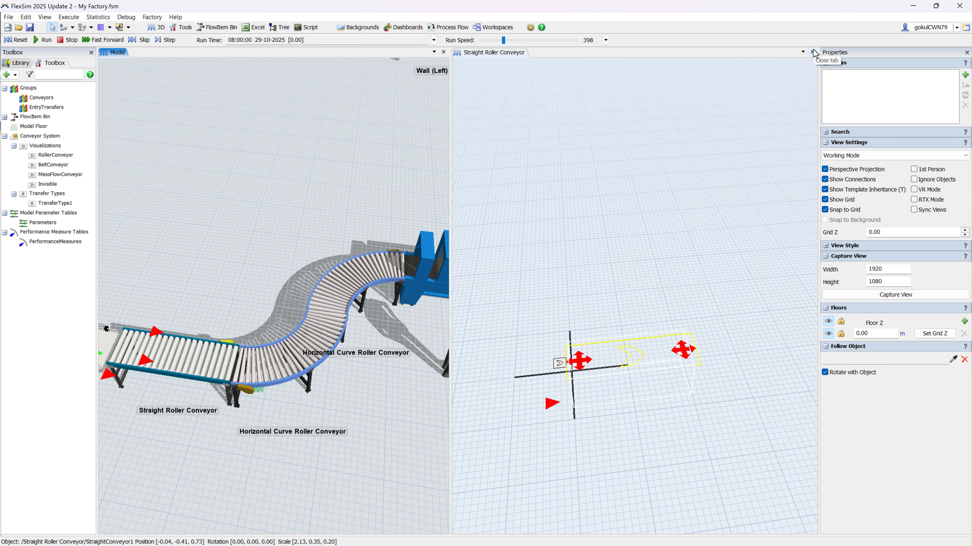
pyautogui.rightClick(301, 352)
pyautogui.click(357, 476)
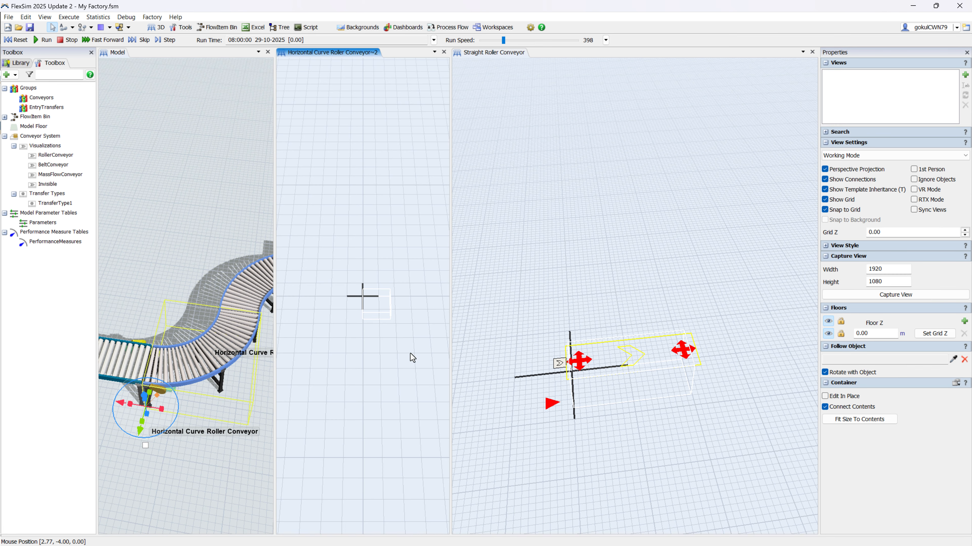
pyautogui.moveTo(451, 348); pyautogui.dragTo(601, 346)
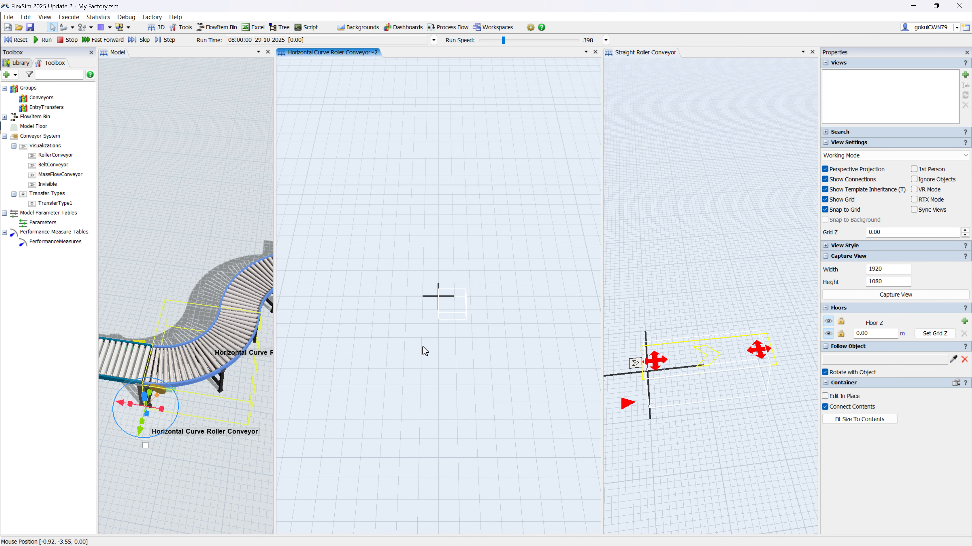
# Step: Add a curved conveyor inside the Horizontal Curve Roller Conveyor container with a radius of about 4.02 m and a sweep of about 105 degrees
pyautogui.doubleClick(348, 236)
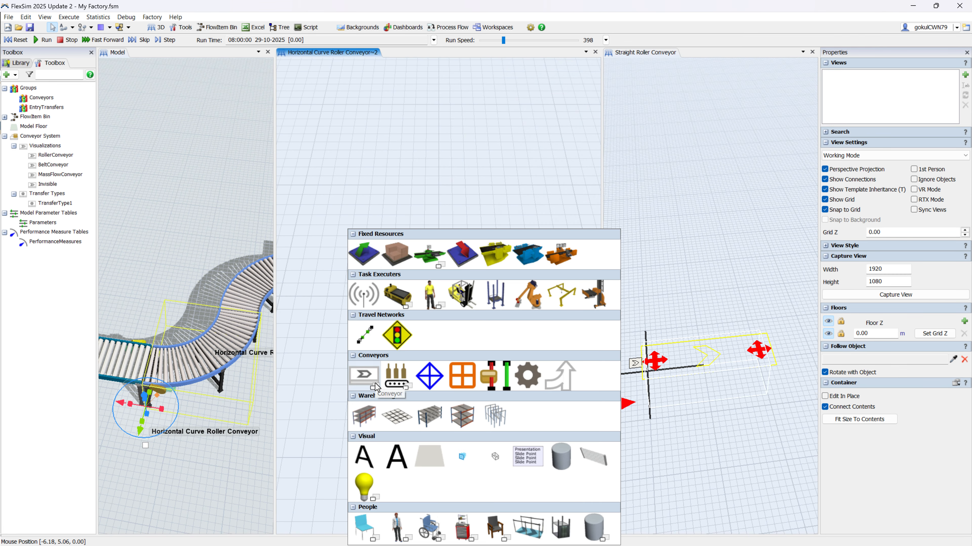
pyautogui.click(375, 383)
pyautogui.moveTo(394, 259); pyautogui.dragTo(458, 310)
pyautogui.moveTo(484, 444); pyautogui.dragTo(561, 450, button='right')
pyautogui.scroll(5, 436, 352)
pyautogui.moveTo(439, 310); pyautogui.dragTo(409, 381)
pyautogui.click(410, 344)
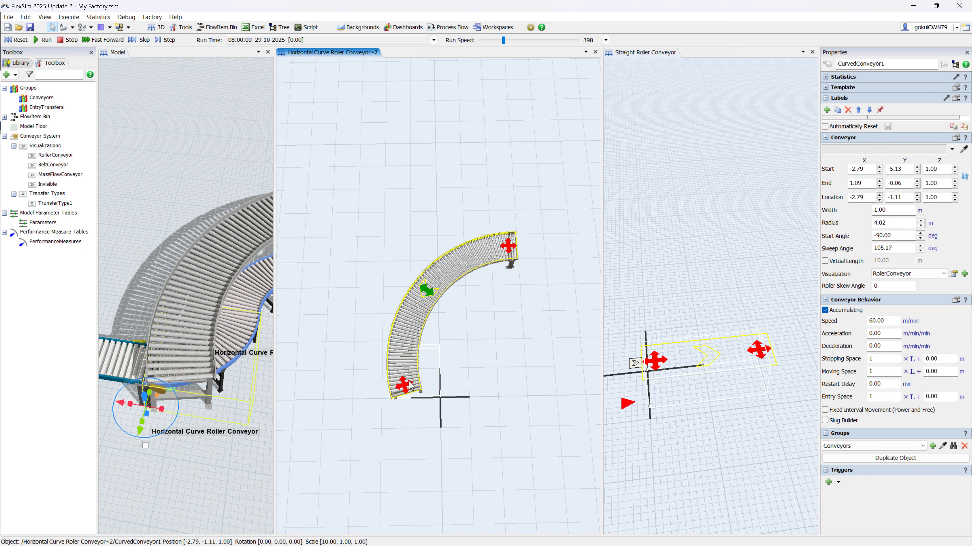
# Step: Fit the curved conveyor inside the container outline by moving its ends, with a radius of about 1.00 m and a sweep of about 128 degrees
pyautogui.moveTo(501, 243); pyautogui.dragTo(547, 289)
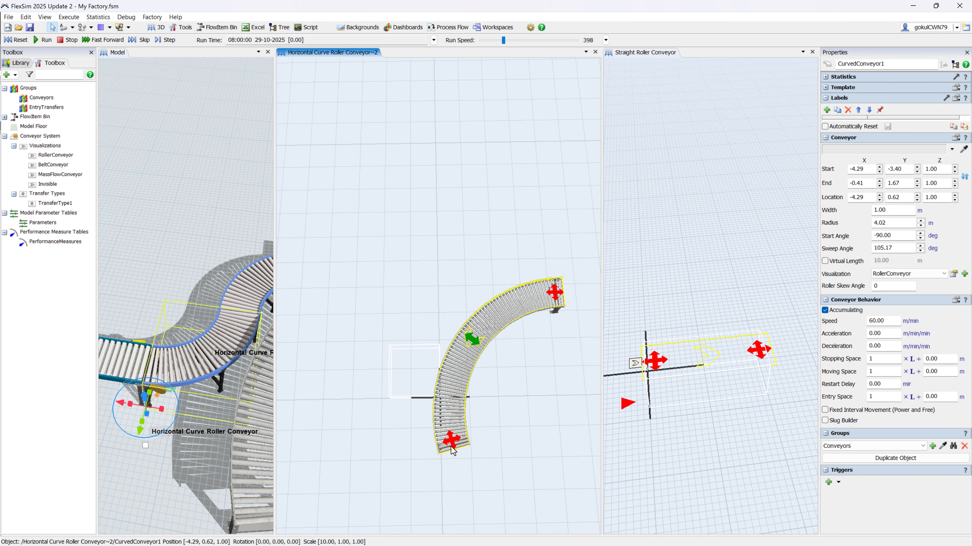
pyautogui.moveTo(450, 447); pyautogui.dragTo(393, 319)
pyautogui.moveTo(490, 191); pyautogui.dragTo(443, 377)
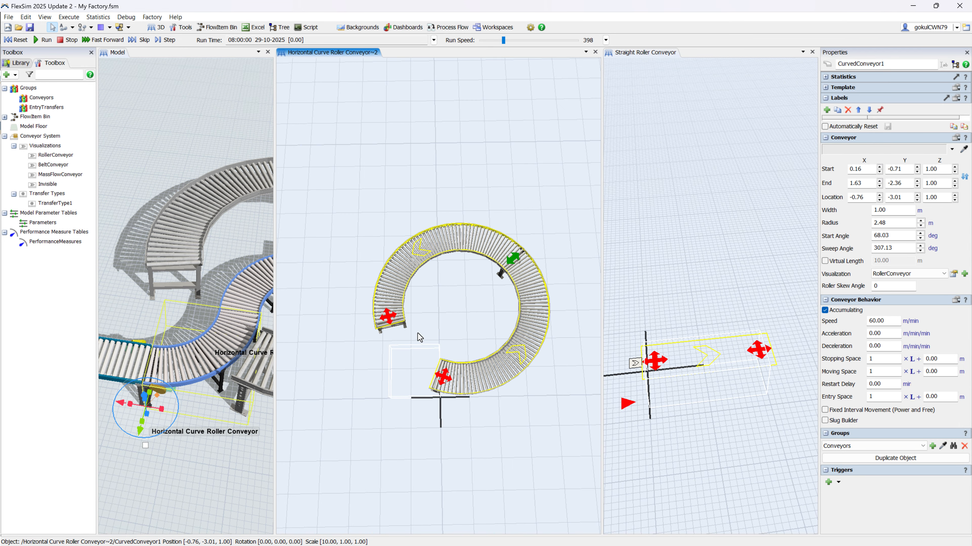
pyautogui.moveTo(390, 317); pyautogui.dragTo(512, 317)
pyautogui.moveTo(466, 369); pyautogui.dragTo(419, 376)
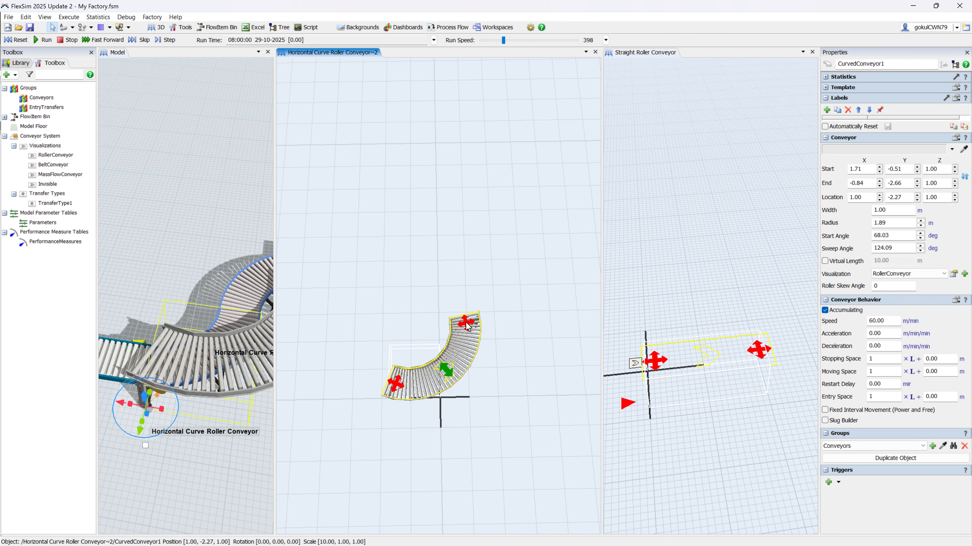
pyautogui.moveTo(464, 324); pyautogui.dragTo(430, 351)
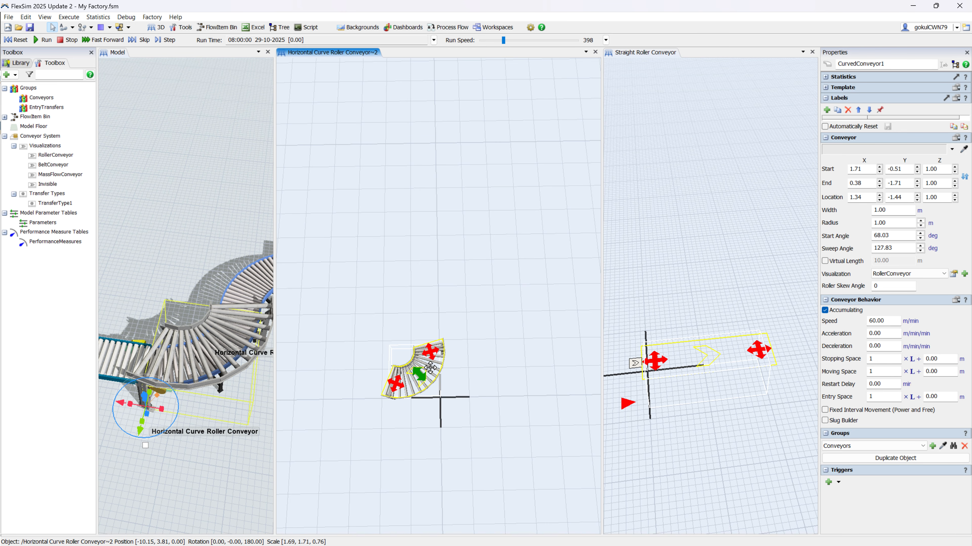
# Step: Set the curved conveyor's width to 0.7 m and its start height to 0.73 m
pyautogui.write('0.7')
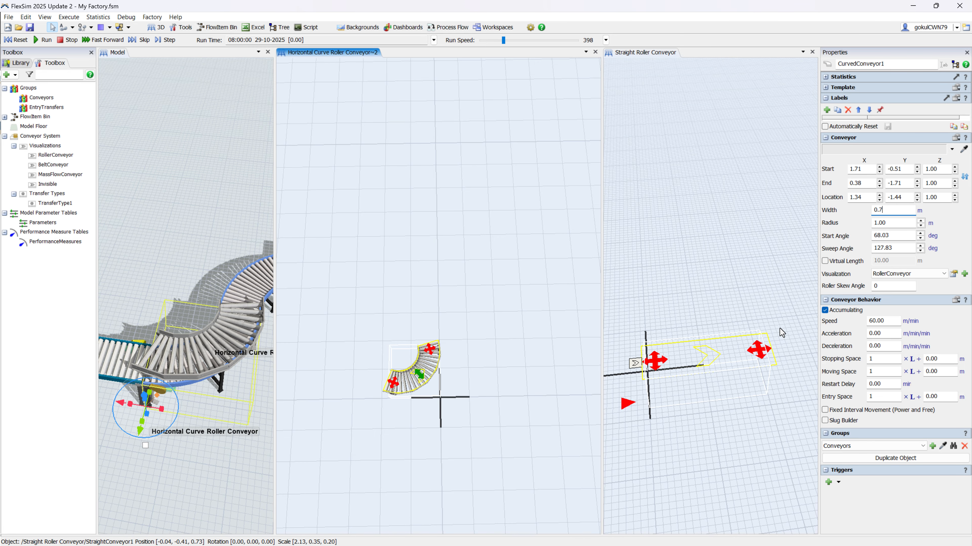
pyautogui.scroll(7, 420, 385)
pyautogui.moveTo(317, 382); pyautogui.dragTo(365, 388)
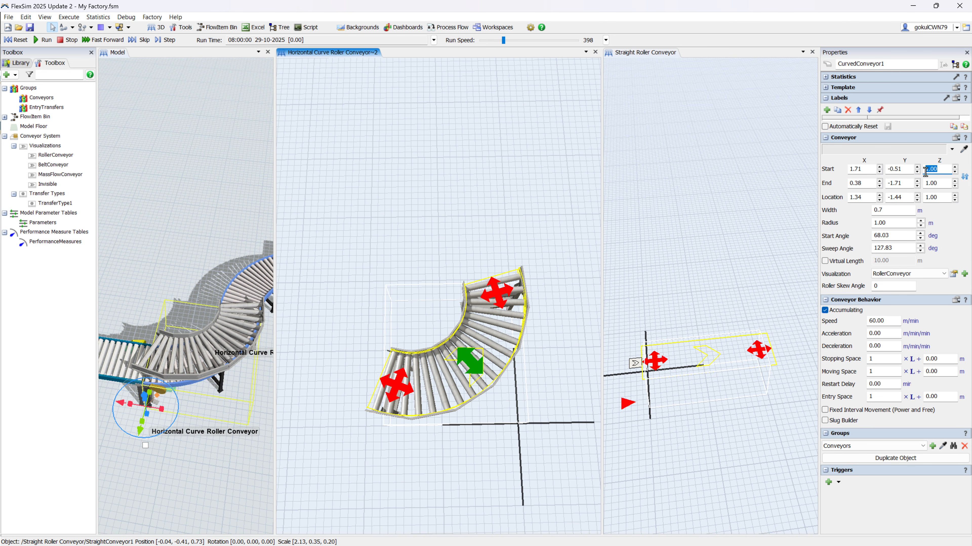
pyautogui.click(943, 187)
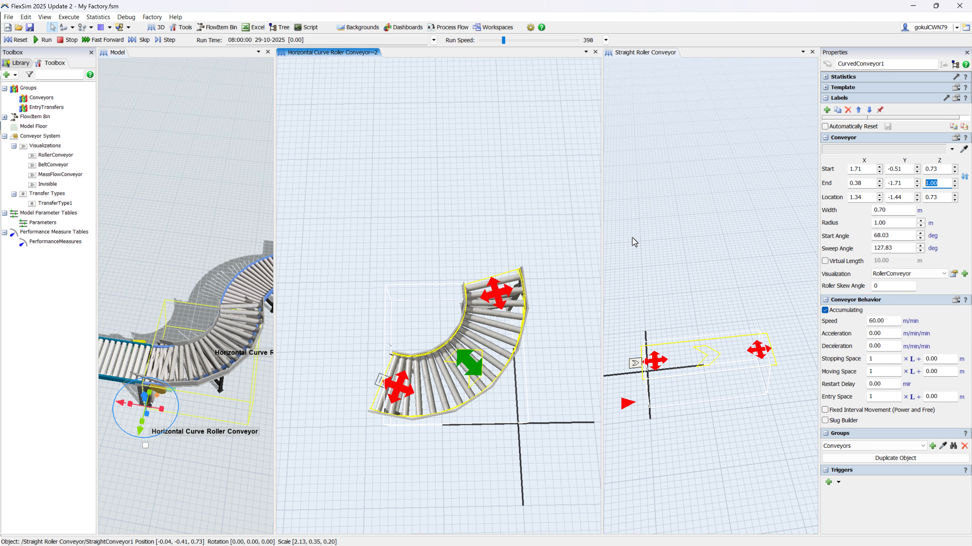
# Step: Square up both ends of the curved conveyor into a 90-degree sweep with a radius of about 1.24 m
pyautogui.click(505, 252)
pyautogui.moveTo(394, 398)
pyautogui.mouseDown()
pyautogui.moveTo(403, 389)
pyautogui.moveTo(430, 396)
pyautogui.moveTo(394, 401)
pyautogui.mouseUp()
pyautogui.moveTo(491, 286)
pyautogui.mouseDown()
pyautogui.moveTo(406, 326)
pyautogui.moveTo(493, 299)
pyautogui.mouseUp()
# Step: Compare the curved conveyor with the imported rollers, and set its end height to 0.71 m and its width to 0.6 m
pyautogui.moveTo(220, 417); pyautogui.dragTo(164, 393)
pyautogui.moveTo(163, 393); pyautogui.dragTo(170, 396, button='right')
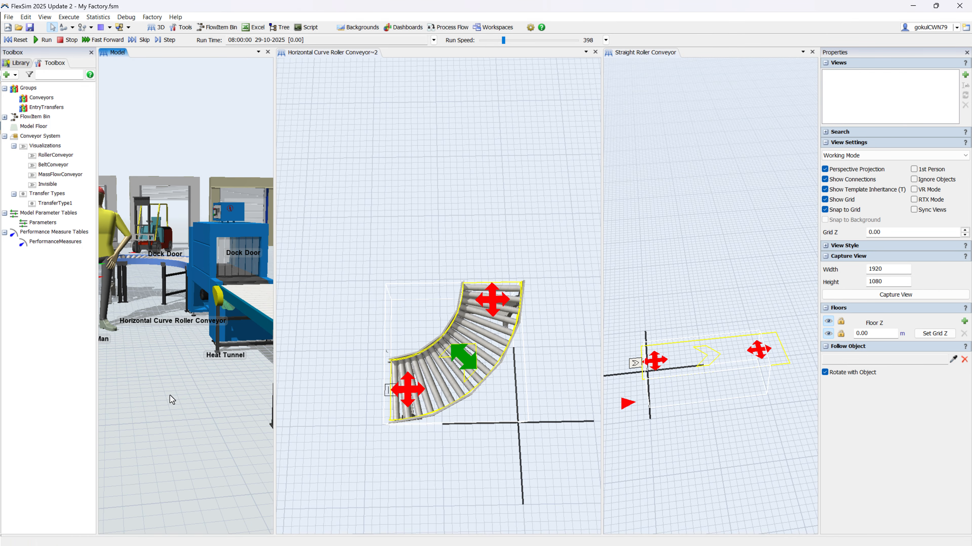
pyautogui.moveTo(171, 396); pyautogui.dragTo(237, 388)
pyautogui.moveTo(274, 324); pyautogui.dragTo(434, 347)
pyautogui.moveTo(326, 358); pyautogui.dragTo(311, 387, button='right')
pyautogui.scroll(5, 311, 387)
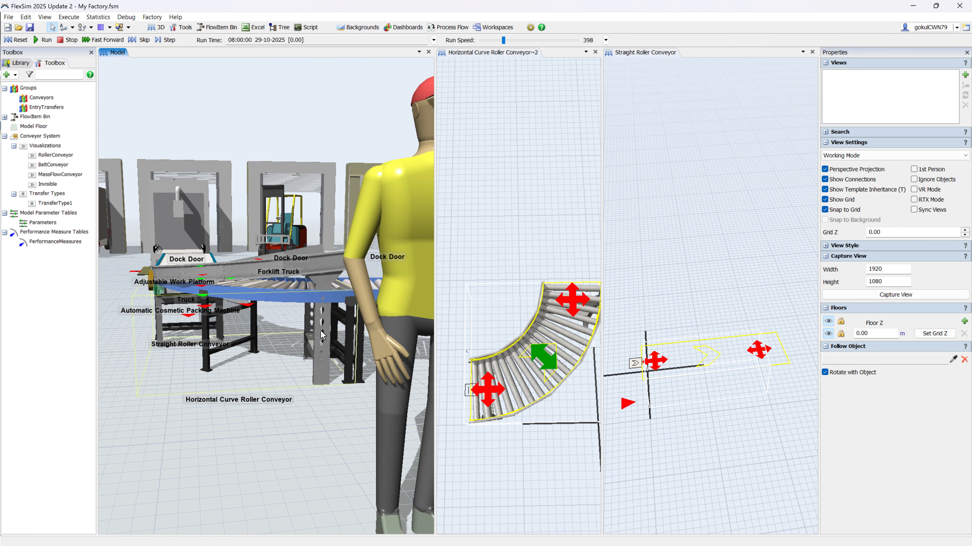
pyautogui.scroll(-3, 325, 375)
pyautogui.moveTo(328, 359); pyautogui.dragTo(82, 406)
pyautogui.scroll(4, 268, 344)
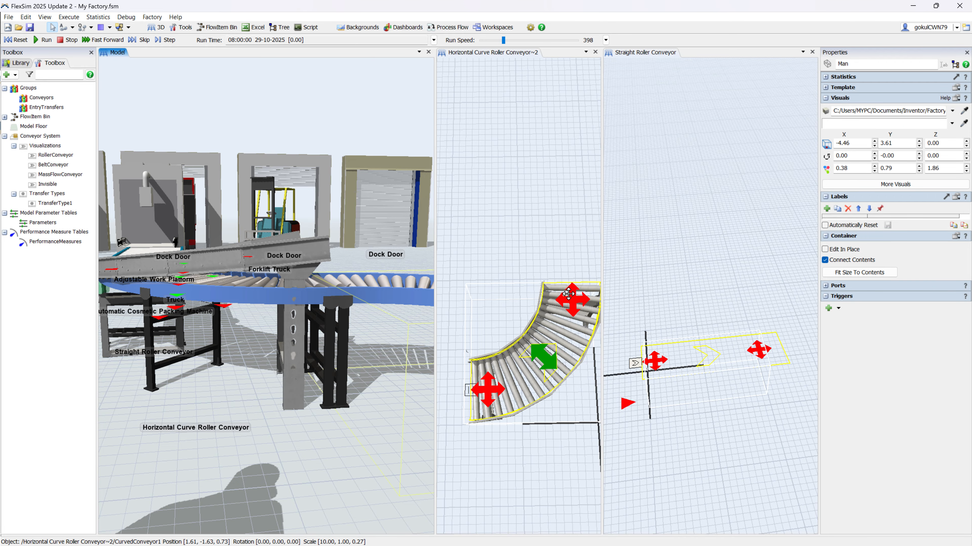
pyautogui.click(568, 294)
pyautogui.click(954, 186)
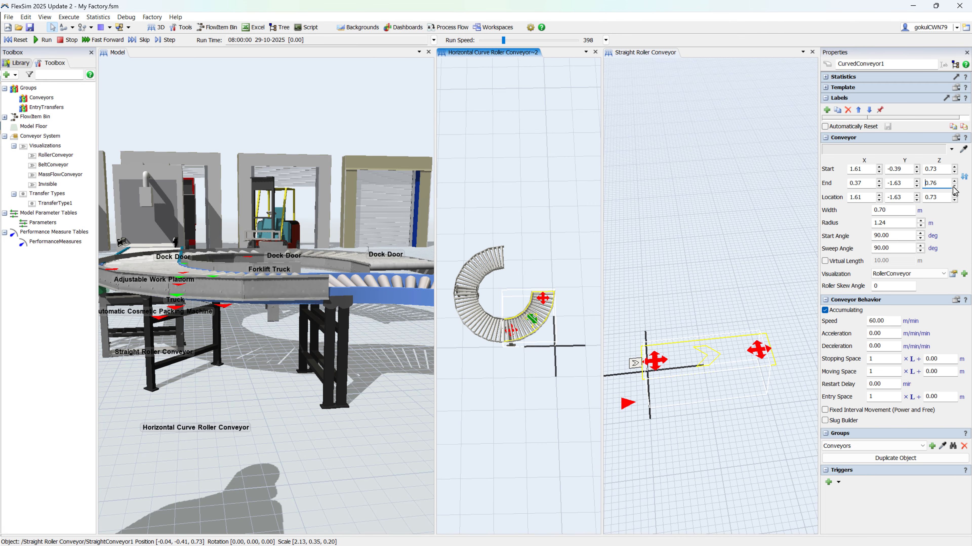
pyautogui.click(954, 181)
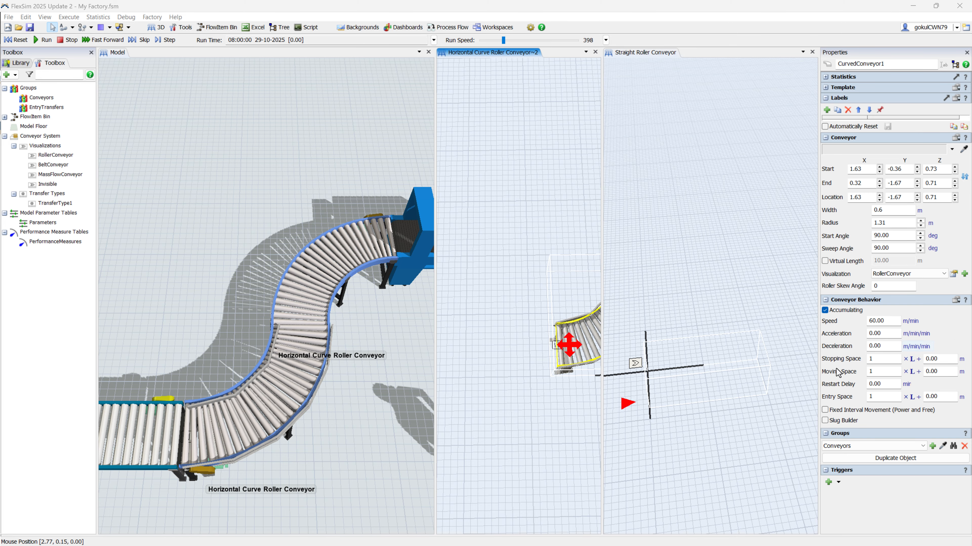
# Step: Enlarge the curved conveyor's 90-degree bend to a radius of about 1.53 m to match the imported curve
pyautogui.moveTo(241, 396); pyautogui.dragTo(287, 368, button='right')
pyautogui.scroll(-4, 258, 339)
pyautogui.moveTo(258, 339); pyautogui.dragTo(305, 357)
pyautogui.moveTo(305, 357); pyautogui.dragTo(298, 402, button='right')
pyautogui.scroll(3, 549, 344)
pyautogui.moveTo(595, 330); pyautogui.dragTo(545, 338)
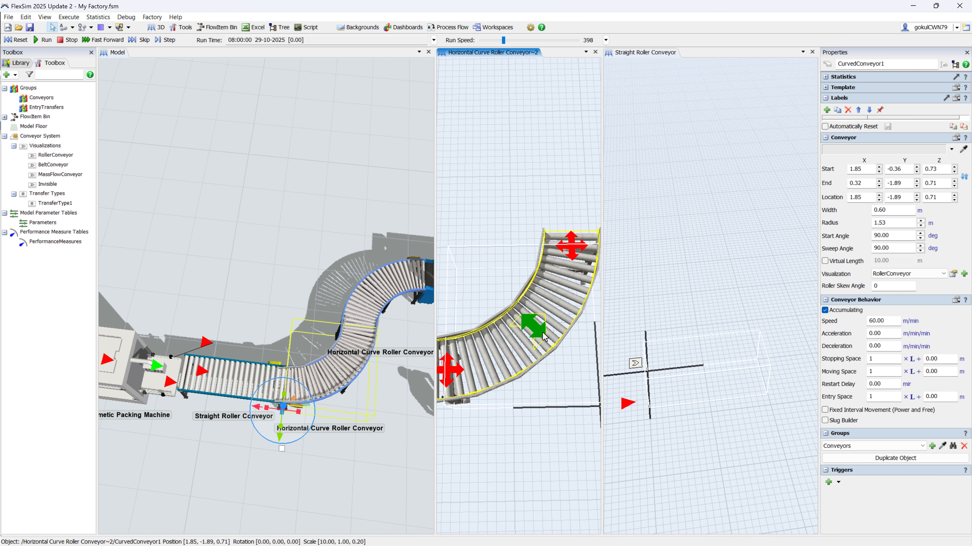
# Step: Apply the Invisible visualization to the curved conveyor in the first Horizontal Curve Roller Conveyor
pyautogui.moveTo(367, 419); pyautogui.dragTo(333, 403, button='right')
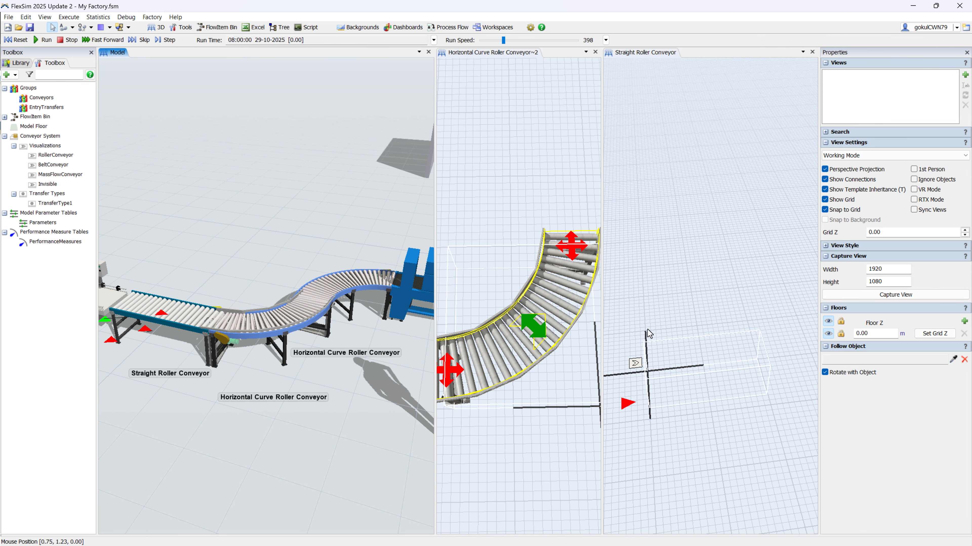
pyautogui.click(556, 332)
pyautogui.click(905, 272)
pyautogui.click(899, 306)
pyautogui.click(505, 322)
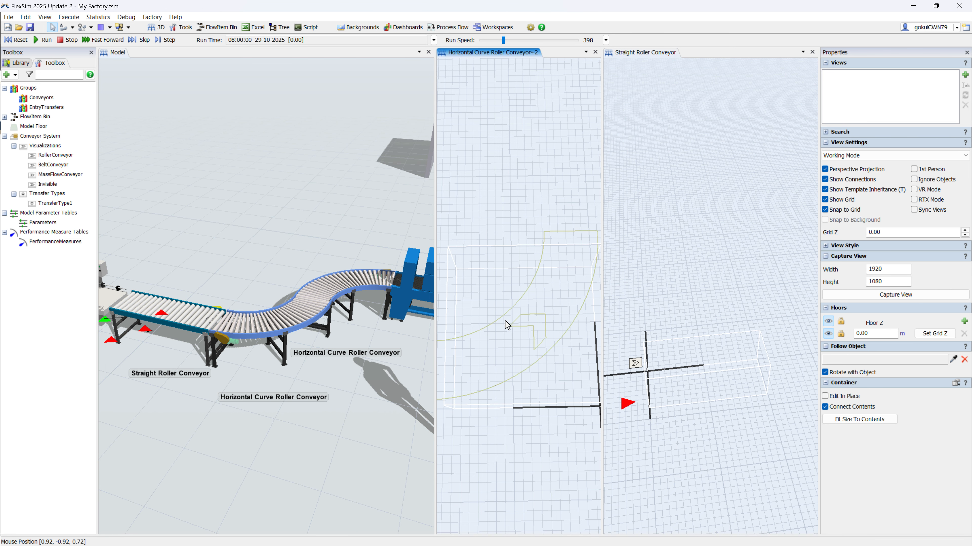
# Step: Check the invisible curved conveyor against the model and close both open container views
pyautogui.scroll(-3, 334, 362)
pyautogui.moveTo(337, 365); pyautogui.dragTo(317, 398, button='right')
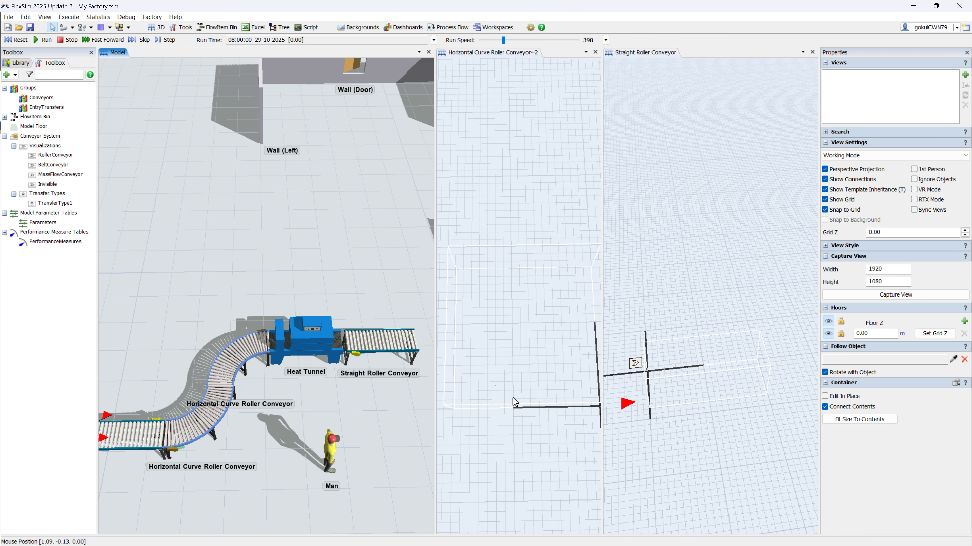
pyautogui.scroll(-3, 561, 376)
pyautogui.scroll(6, 210, 391)
pyautogui.click(548, 353)
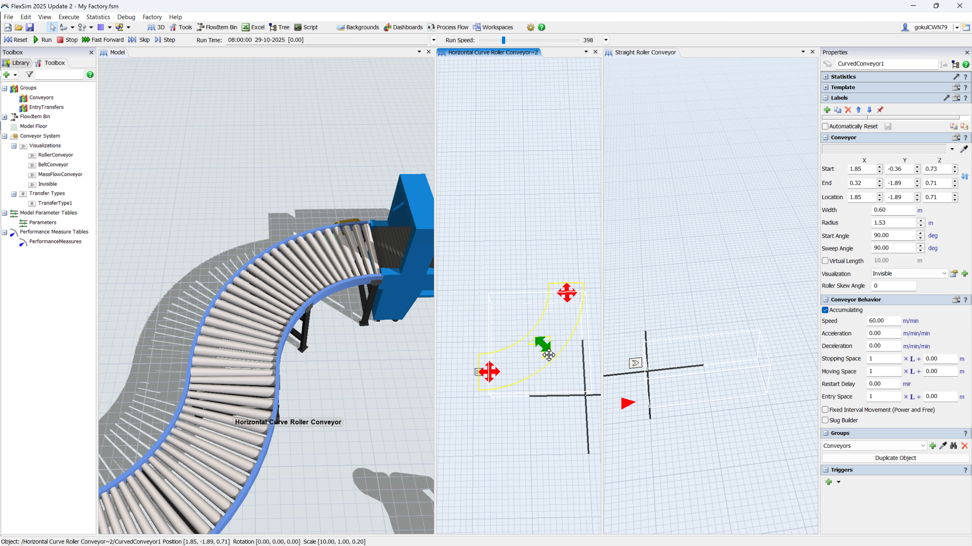
pyautogui.click(499, 243)
pyautogui.click(596, 53)
pyautogui.click(813, 51)
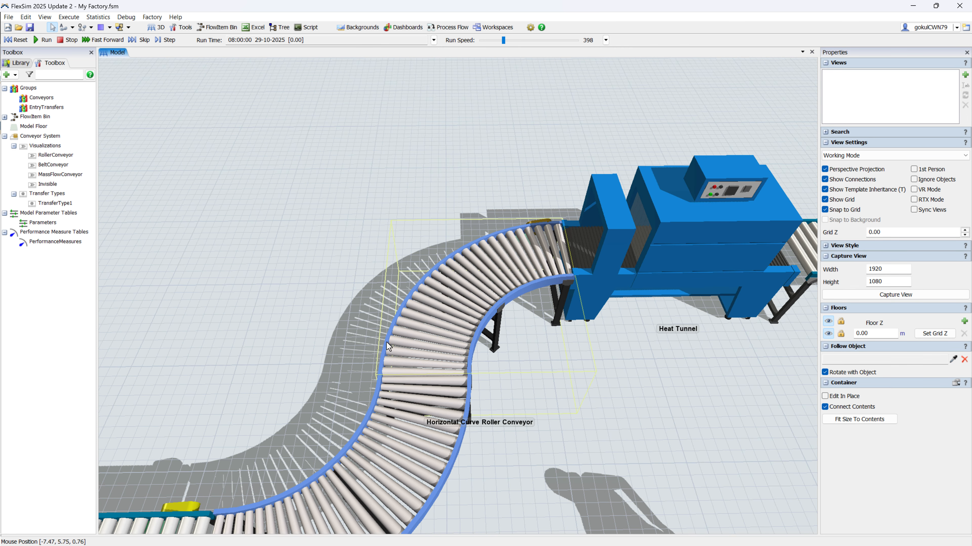
# Step: Open the contents of the Horizontal Curve Roller Conveyor beside the Heat Tunnel and add a curved conveyor with a radius of about 4 m
pyautogui.rightClick(450, 305)
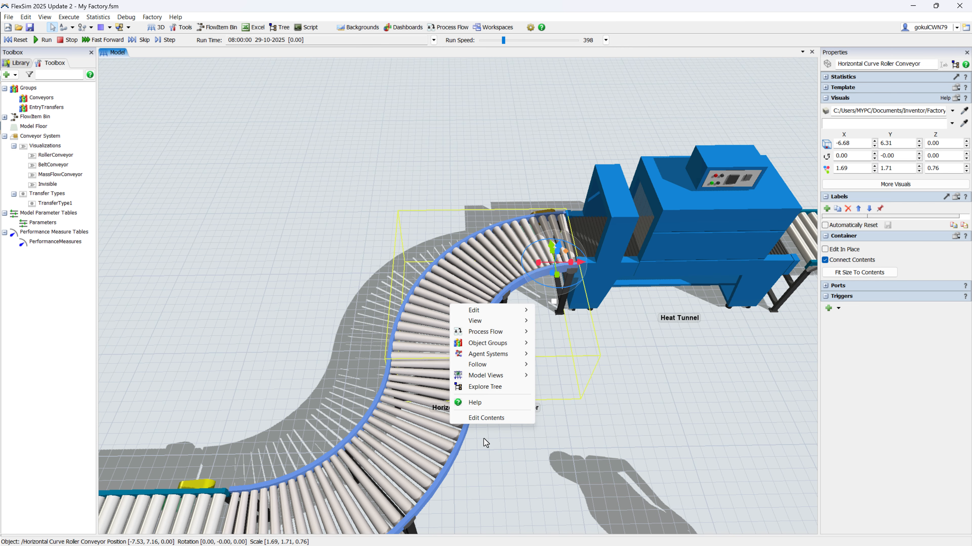
pyautogui.click(485, 418)
pyautogui.doubleClick(617, 340)
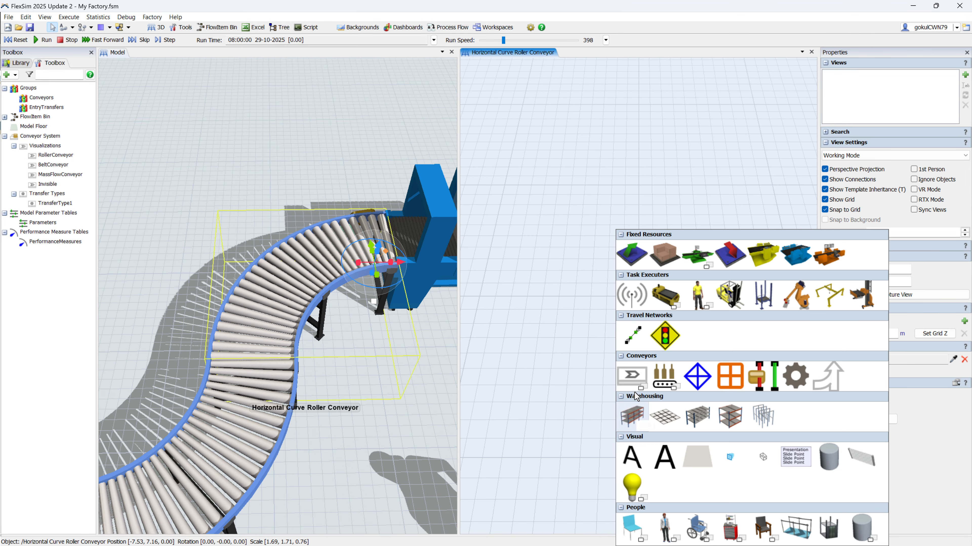
pyautogui.click(633, 377)
pyautogui.click(647, 336)
pyautogui.click(646, 307)
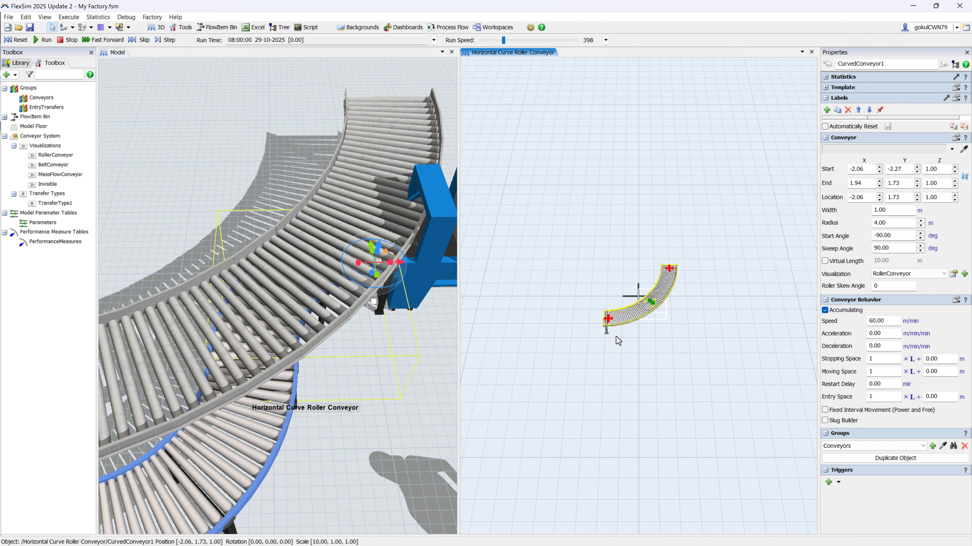
# Step: Move the new curved conveyor's ends into the container outline with a radius of about 1.65 m, and set its width to 0.6 m
pyautogui.moveTo(605, 319); pyautogui.dragTo(643, 308)
pyautogui.moveTo(669, 269); pyautogui.dragTo(688, 408)
pyautogui.scroll(8, 668, 321)
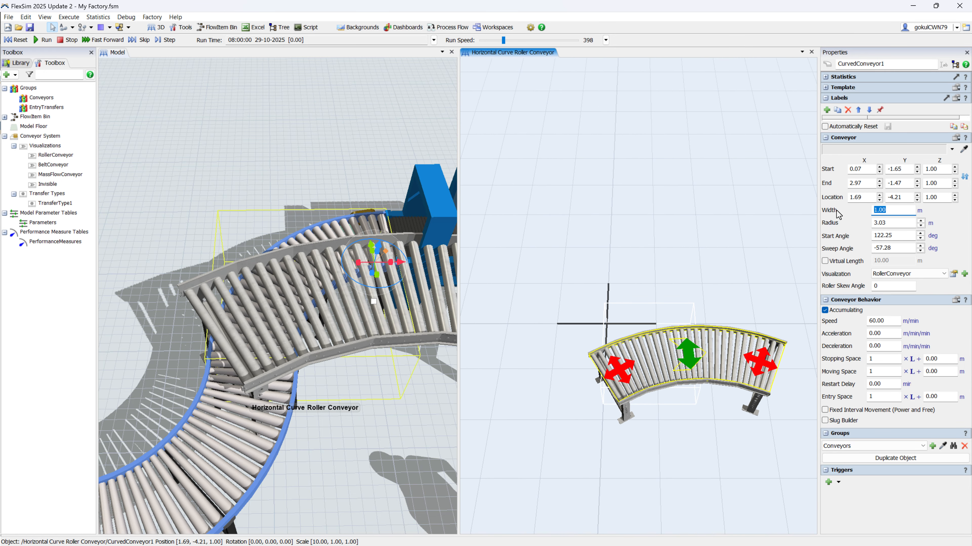
pyautogui.write('0.6')
pyautogui.moveTo(735, 363); pyautogui.dragTo(616, 387)
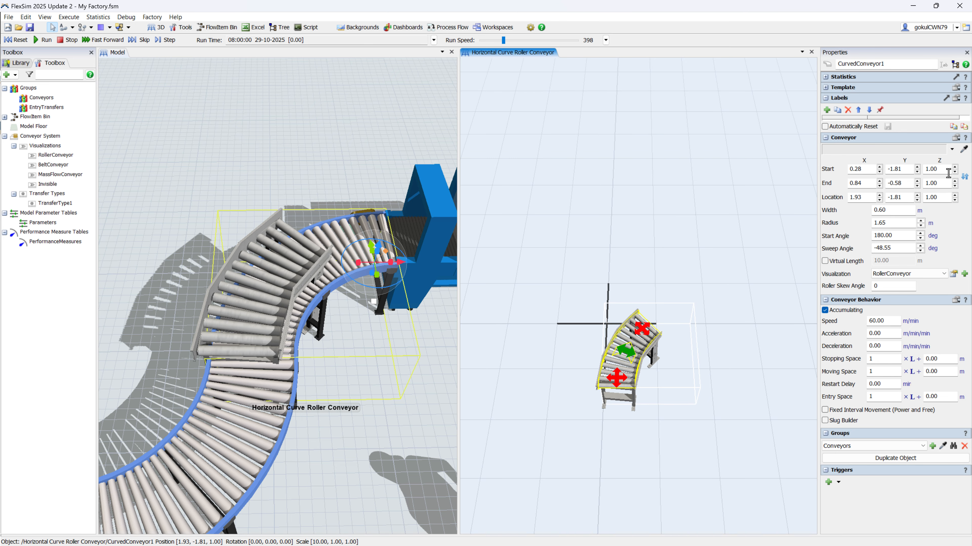
# Step: Set the new curve's start height to 0.71 m and reshape it into a 90-degree bend with a radius of about 1.38 m
pyautogui.write('0.71')
pyautogui.press('Return')
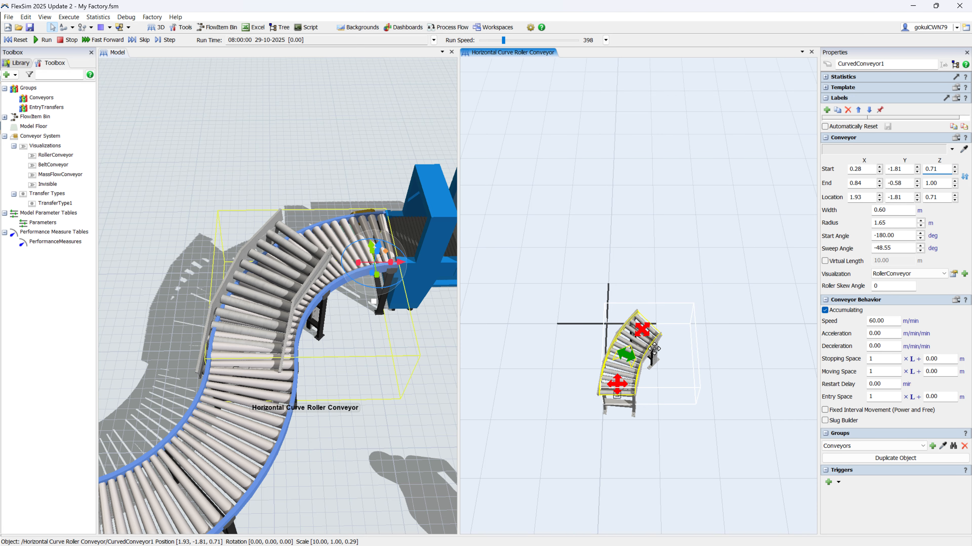
pyautogui.scroll(2, 654, 346)
pyautogui.moveTo(684, 402); pyautogui.dragTo(680, 425, button='right')
pyautogui.click(637, 358)
pyautogui.moveTo(644, 364); pyautogui.dragTo(696, 351)
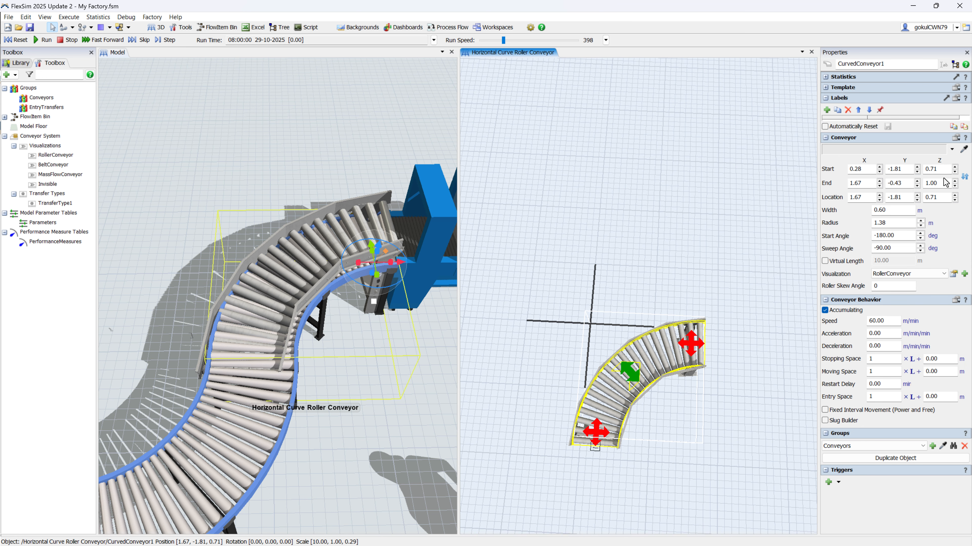
# Step: Set the new curve's end height to 0.69 m and move its start inward for a radius of about 1.28 m
pyautogui.write('0.60')
pyautogui.press('Return')
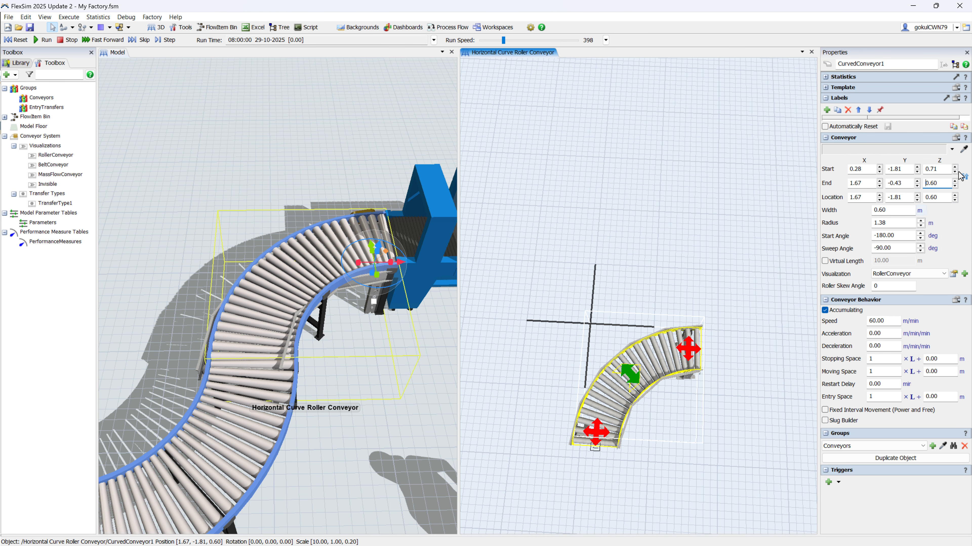
pyautogui.click(954, 182)
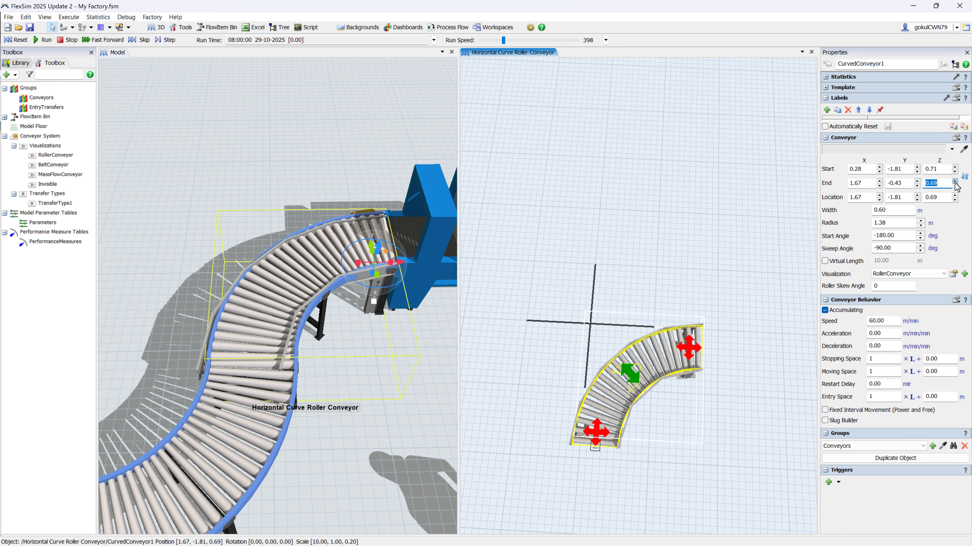
pyautogui.moveTo(418, 321); pyautogui.dragTo(381, 346)
pyautogui.moveTo(605, 439); pyautogui.dragTo(606, 438)
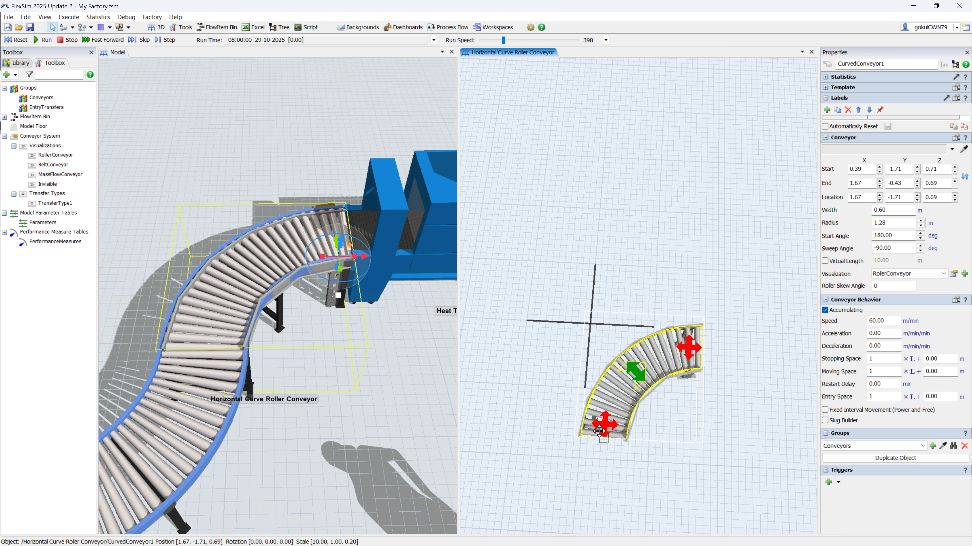
# Step: Apply the Invisible visualization to the curved conveyor in the container beside the Heat Tunnel
pyautogui.click(521, 397)
pyautogui.click(628, 394)
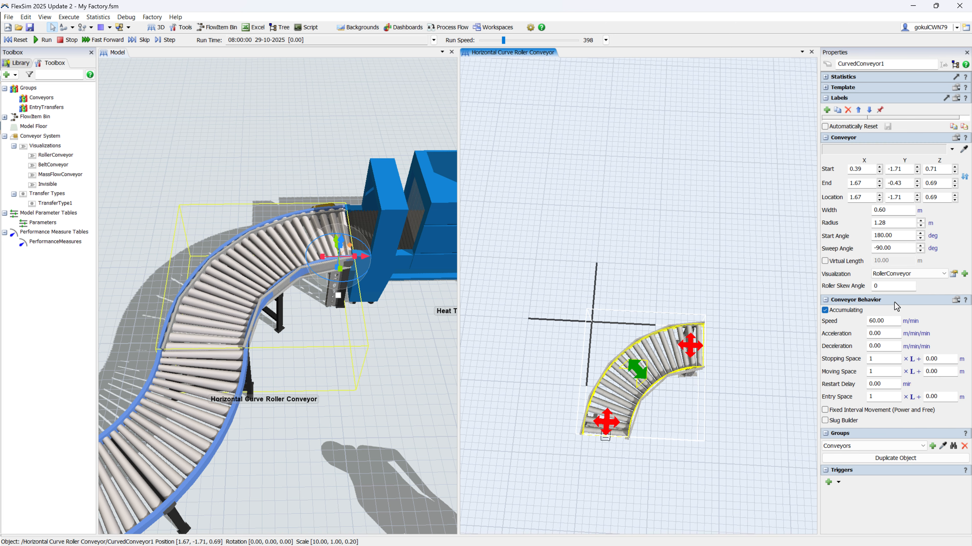
pyautogui.click(920, 302)
# Step: Reopen the contents of the curve container next to the straight conveyor and set its curved conveyor's speed to 1 m/min
pyautogui.scroll(-5, 368, 399)
pyautogui.moveTo(214, 383); pyautogui.dragTo(259, 361)
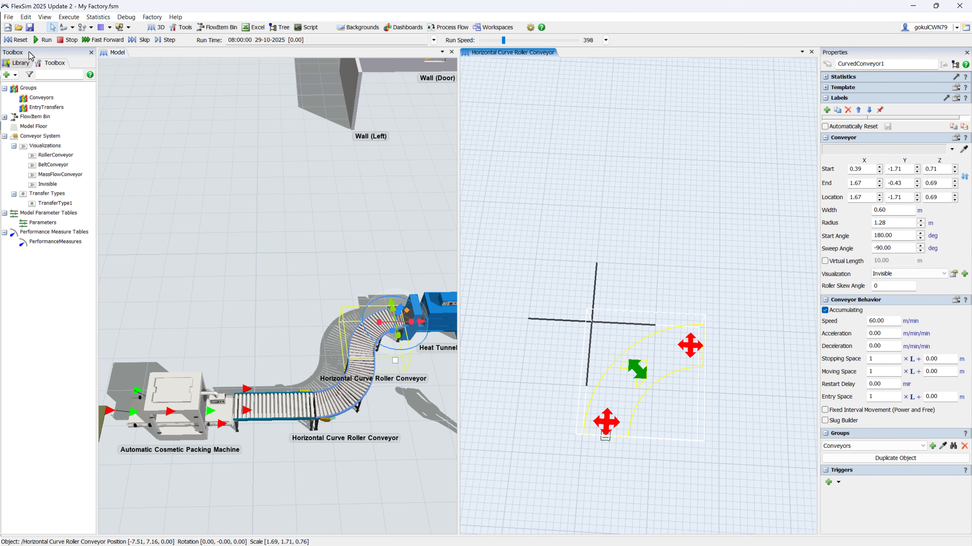
pyautogui.scroll(3, 299, 356)
pyautogui.click(299, 356)
pyautogui.rightClick(300, 357)
pyautogui.click(337, 471)
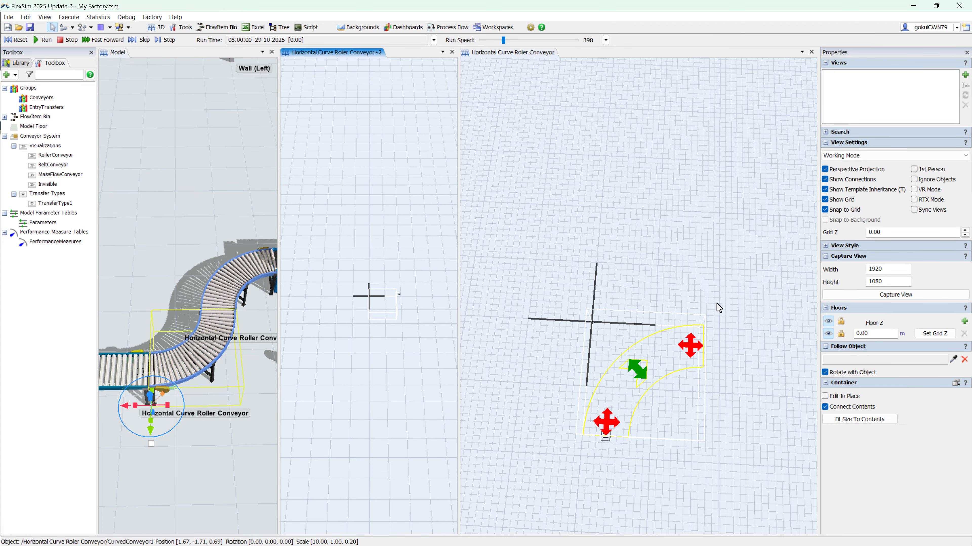
pyautogui.scroll(3, 408, 303)
pyautogui.click(390, 263)
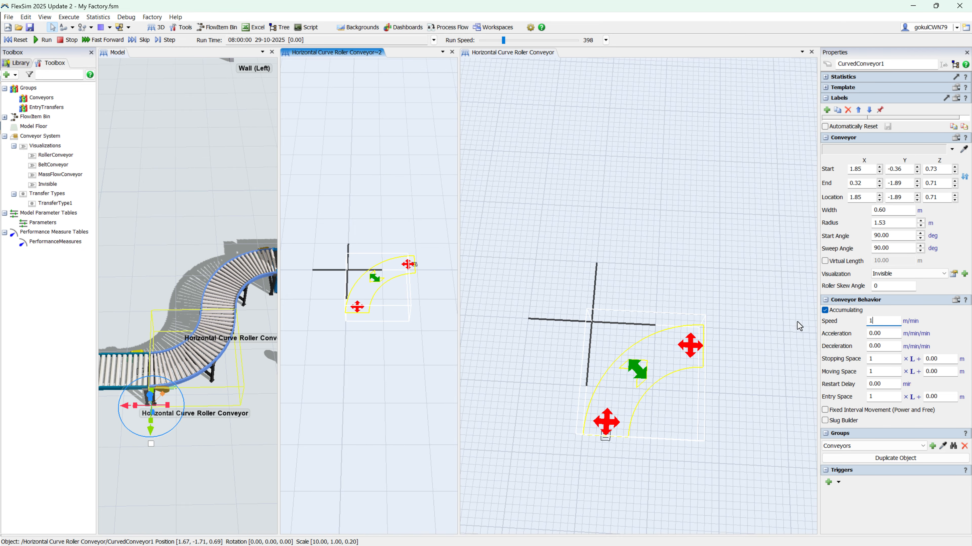
# Step: Set the speed of the curved conveyor in the Heat Tunnel side container to 1 m/min and close both container views
pyautogui.click(246, 275)
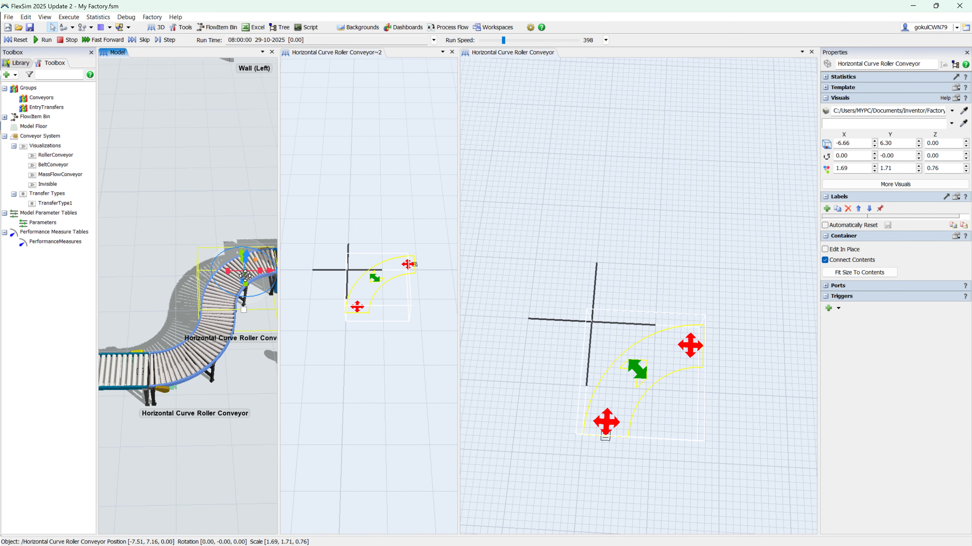
pyautogui.click(646, 367)
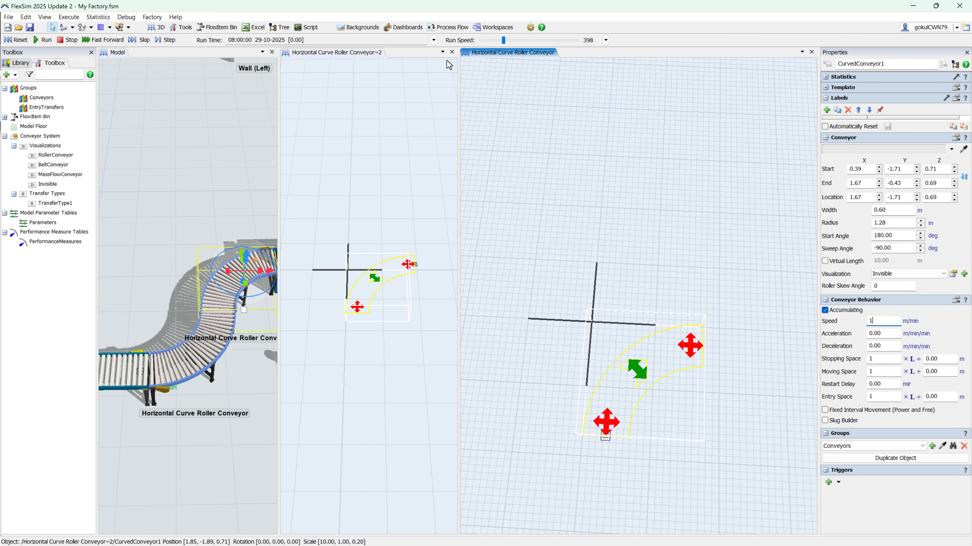
pyautogui.click(451, 52)
pyautogui.click(811, 51)
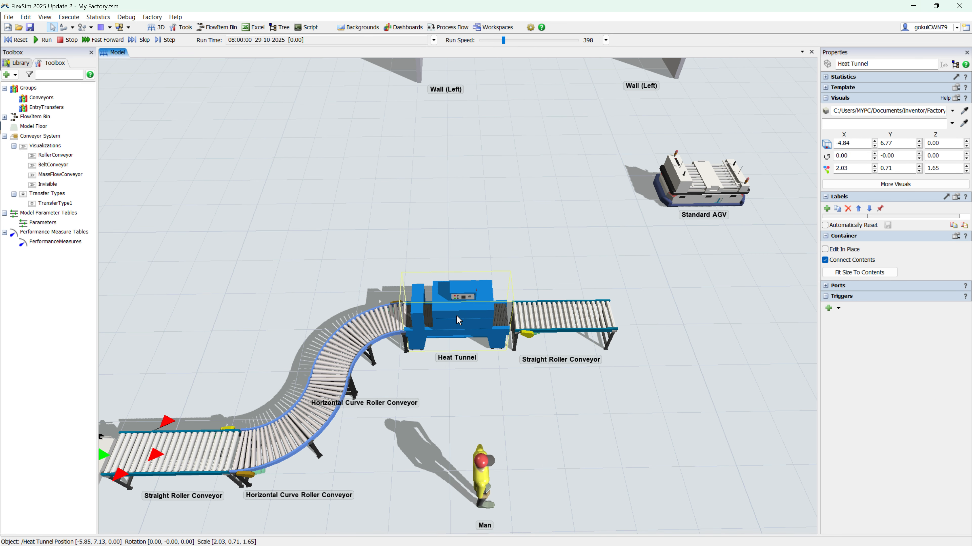
# Step: Open the Heat Tunnel's contents for editing, add a Processor and position it over the container's footprint
pyautogui.rightClick(471, 319)
pyautogui.click(519, 434)
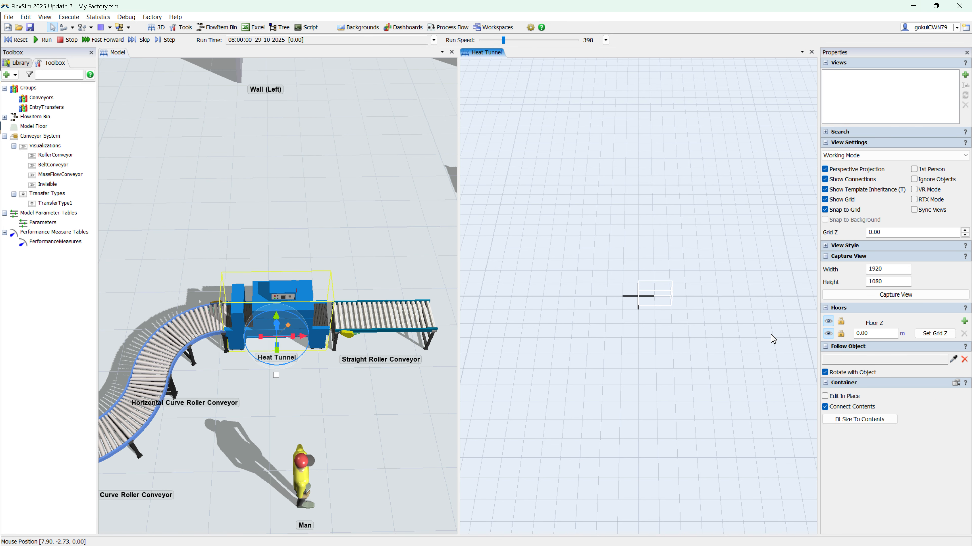
pyautogui.scroll(2, 644, 342)
pyautogui.doubleClick(659, 315)
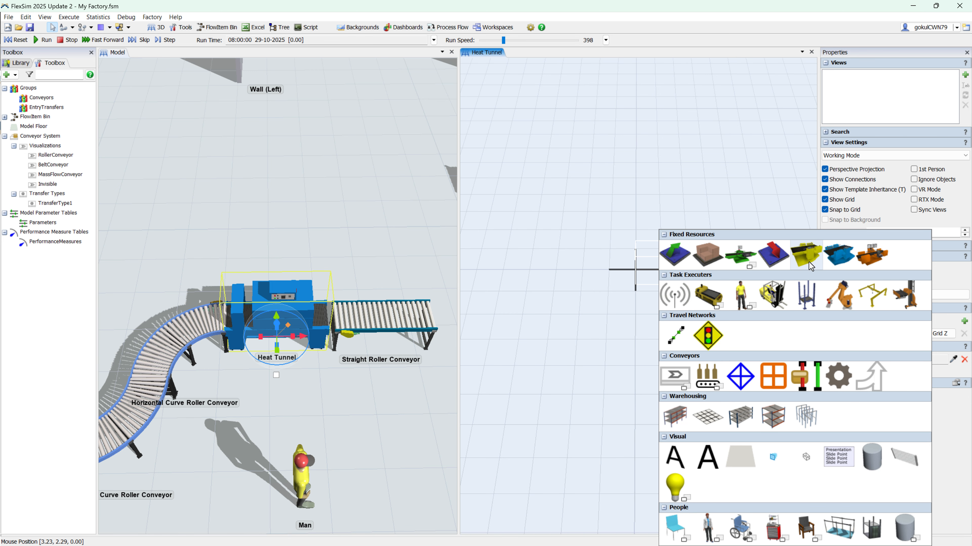
pyautogui.click(753, 267)
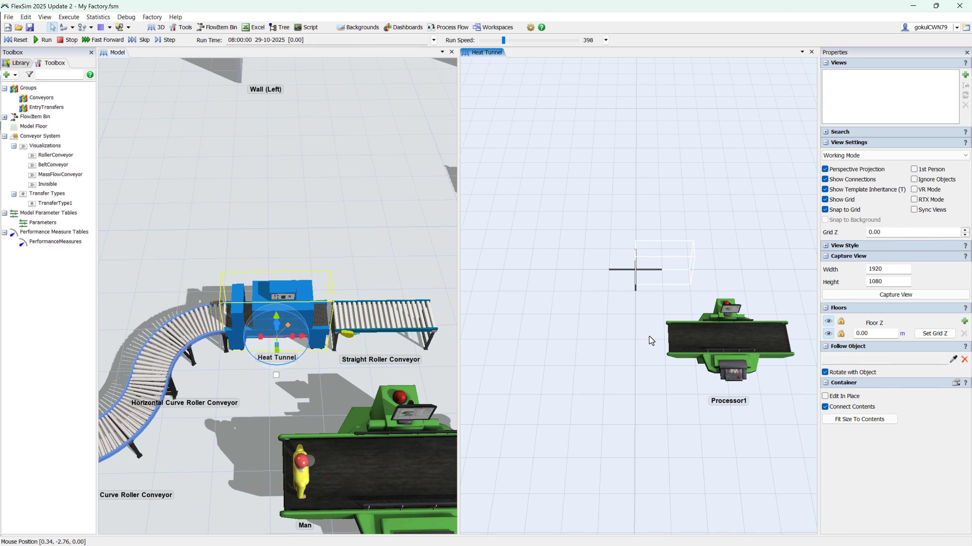
pyautogui.moveTo(670, 283)
pyautogui.mouseDown()
pyautogui.moveTo(658, 274)
pyautogui.moveTo(676, 271)
pyautogui.mouseUp()
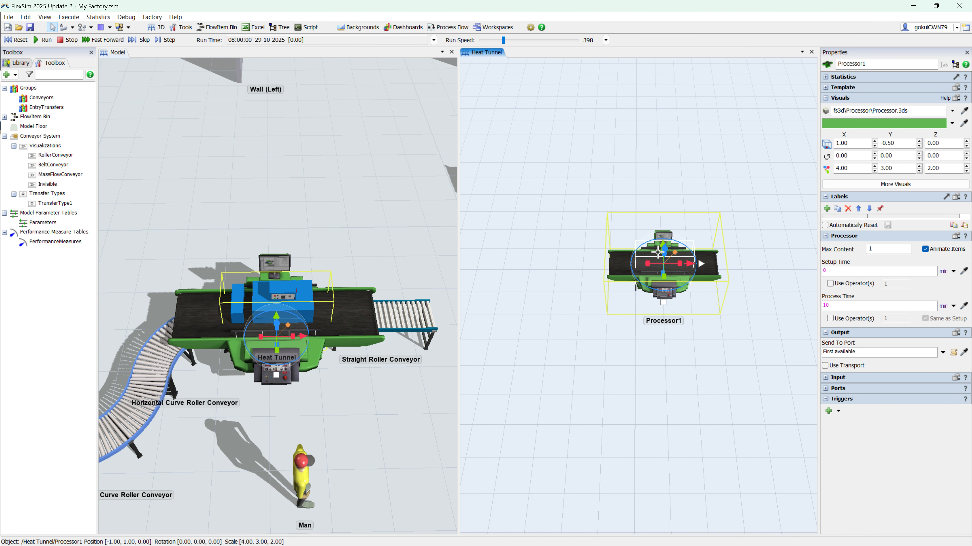
# Step: Scale the processor down to about 1.96 by 1.47 by 0.98 m so it fits within the Heat Tunnel
pyautogui.scroll(5, 681, 251)
pyautogui.scroll(-1, 681, 252)
pyautogui.moveTo(639, 239); pyautogui.dragTo(529, 306)
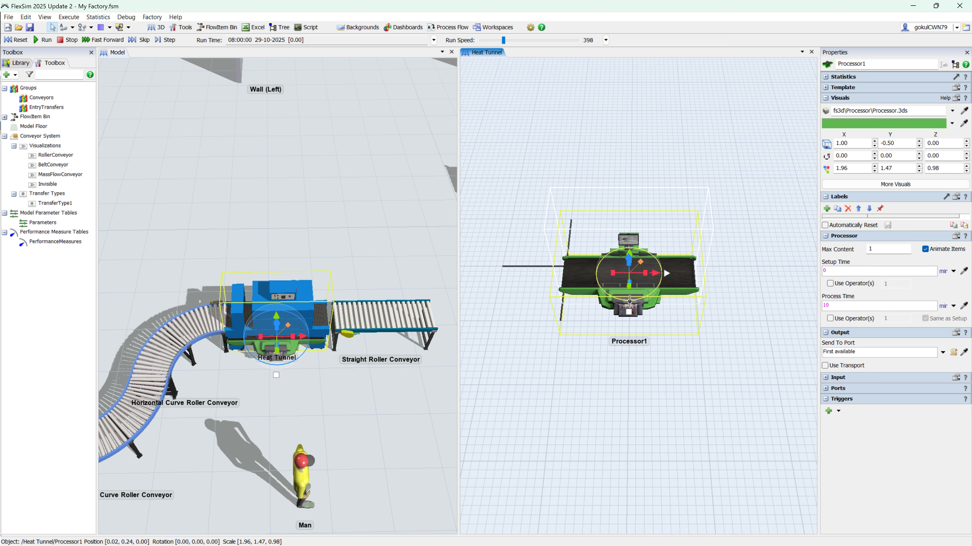
# Step: Stretch the Heat Tunnel's processor vertically to a height of about 1.40 m
pyautogui.moveTo(389, 396); pyautogui.dragTo(367, 384, button='right')
pyautogui.moveTo(509, 398); pyautogui.dragTo(500, 342, button='right')
pyautogui.moveTo(402, 383); pyautogui.dragTo(424, 306, button='right')
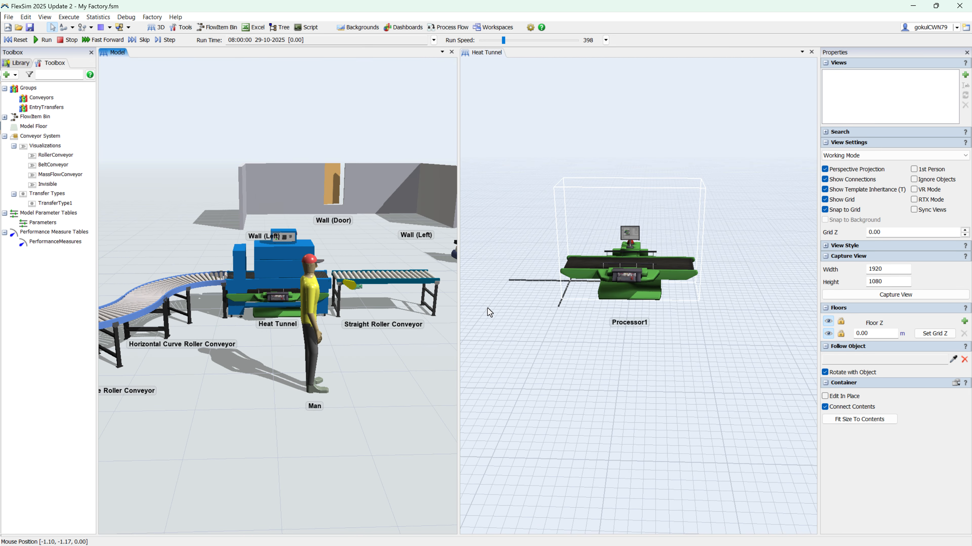
pyautogui.scroll(4, 573, 285)
pyautogui.click(680, 215)
pyautogui.moveTo(676, 227); pyautogui.dragTo(676, 193)
pyautogui.click(699, 366)
pyautogui.click(685, 234)
pyautogui.scroll(-4, 605, 376)
# Step: Open the contents of the curve container beside the Heat Tunnel and connect its curved conveyor to the tunnel's processor
pyautogui.rightClick(203, 282)
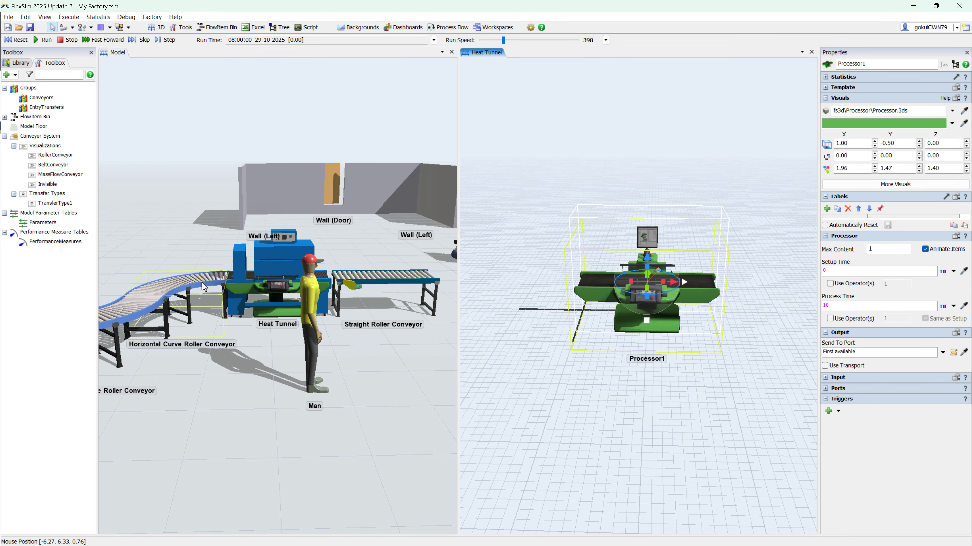
pyautogui.click(239, 397)
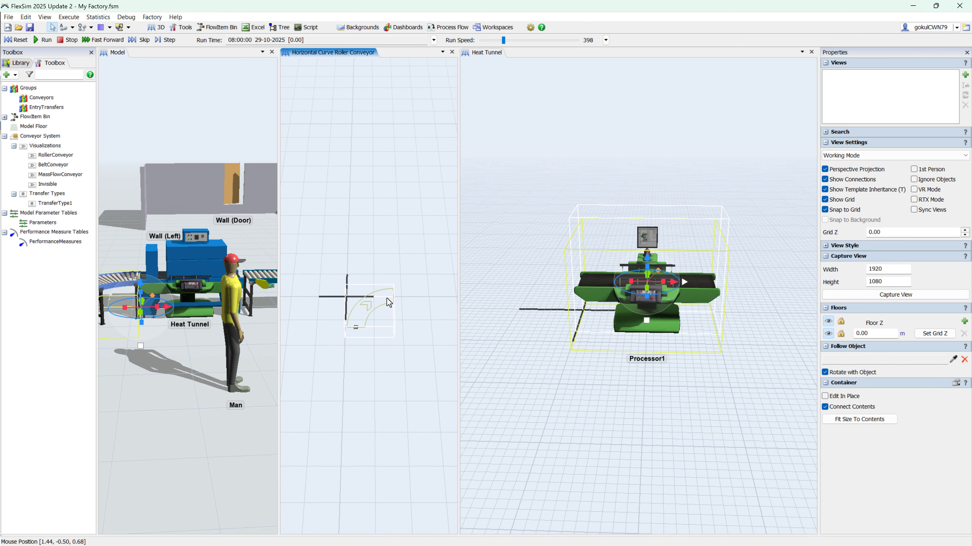
pyautogui.click(398, 274)
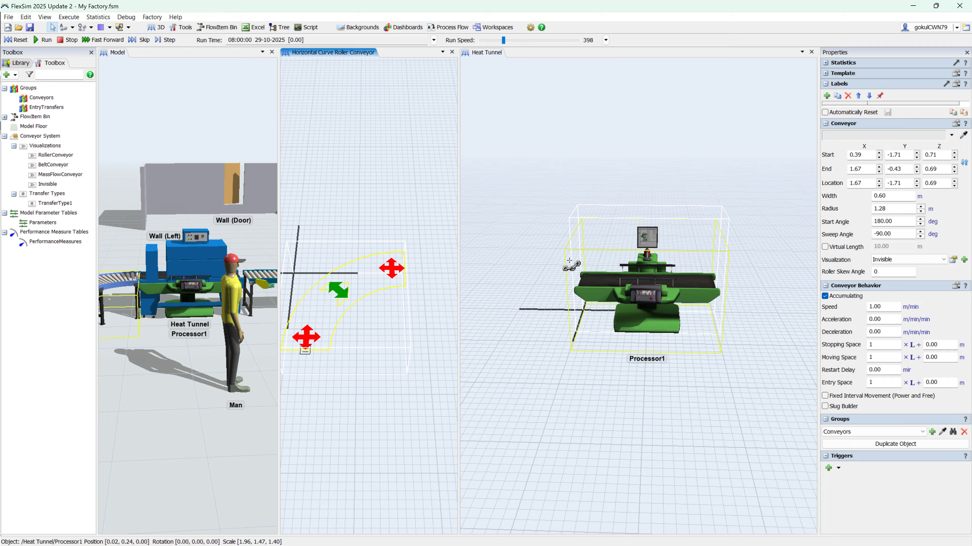
pyautogui.click(609, 291)
pyautogui.scroll(-5, 159, 363)
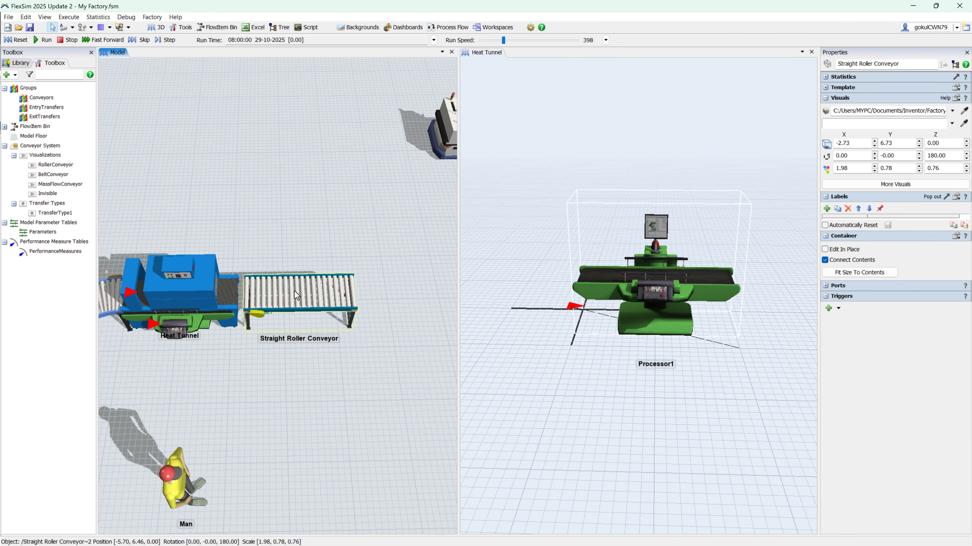
# Step: Open the contents of the Straight Roller Conveyor at the Heat Tunnel's outlet and add a straight conveyor inside it
pyautogui.rightClick(294, 291)
pyautogui.moveTo(338, 361)
pyautogui.click(337, 404)
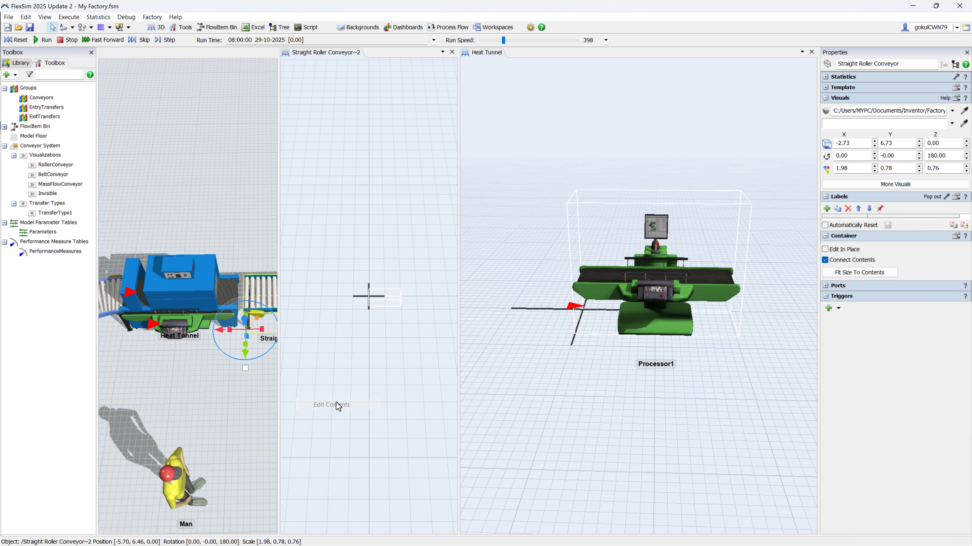
pyautogui.scroll(5, 384, 314)
pyautogui.moveTo(385, 314); pyautogui.dragTo(358, 363)
pyautogui.doubleClick(354, 364)
pyautogui.click(367, 375)
pyautogui.click(413, 360)
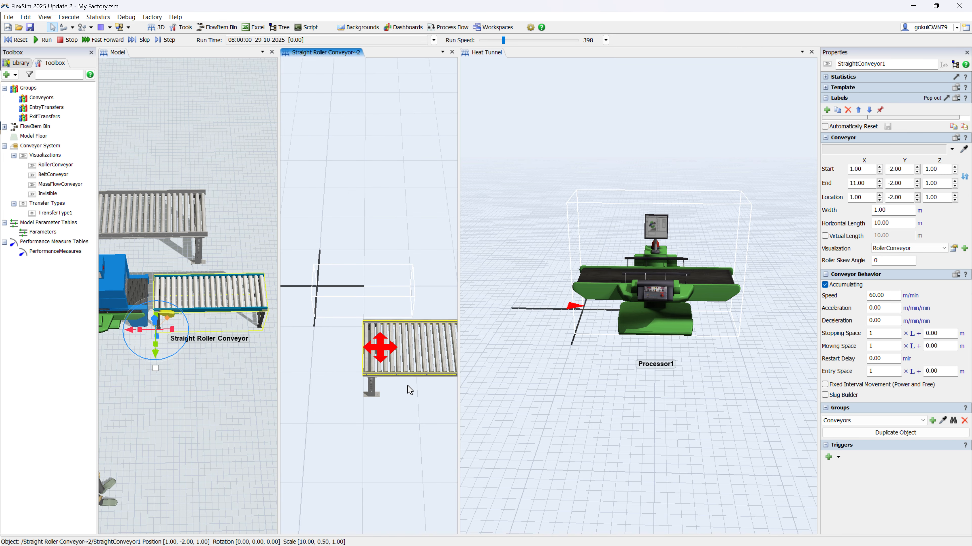
# Step: Set the new straight conveyor's width to 0.7 m, move its start to the container's origin and set its height to 0.6 m
pyautogui.write('0.7')
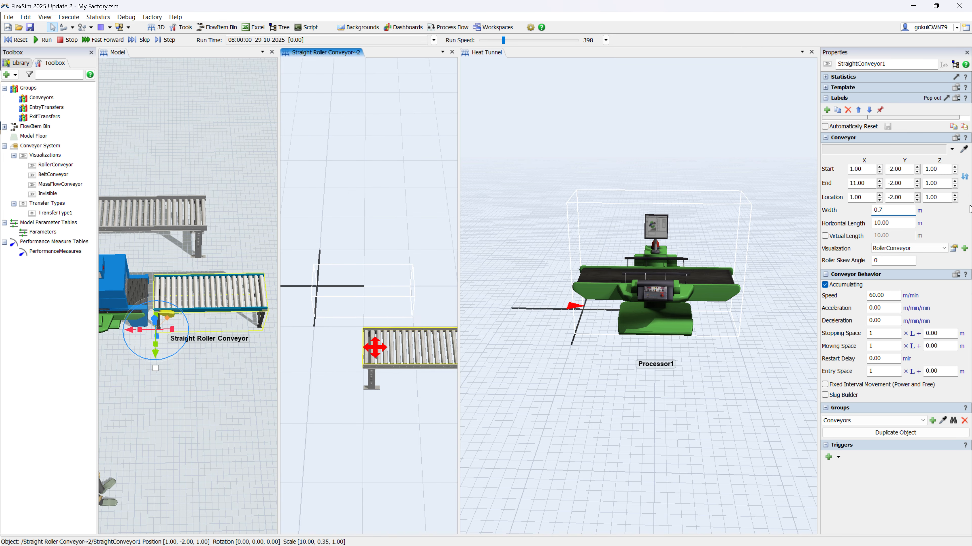
pyautogui.moveTo(409, 348); pyautogui.dragTo(355, 279)
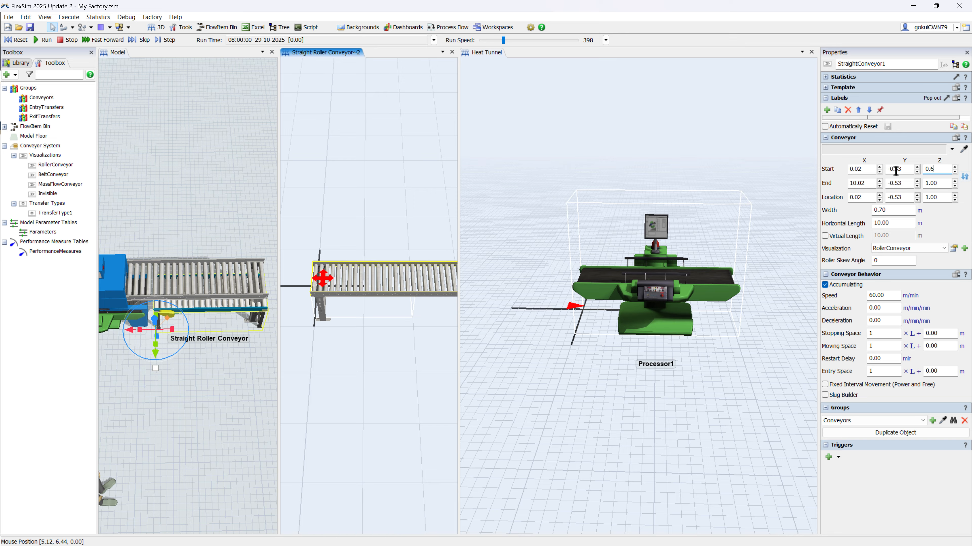
pyautogui.moveTo(939, 183); pyautogui.dragTo(911, 179)
pyautogui.write('0.6')
# Step: Shorten the straight conveyor to about 2.08 m to match its container and link it with the Heat Tunnel's processor
pyautogui.moveTo(184, 383); pyautogui.dragTo(194, 341, button='right')
pyautogui.scroll(-10, 377, 355)
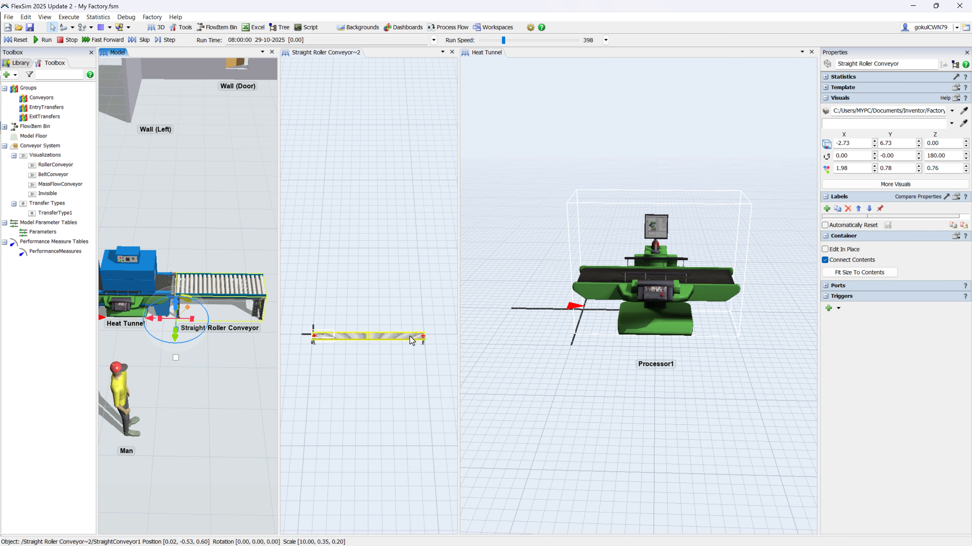
pyautogui.click(412, 340)
pyautogui.scroll(5, 325, 337)
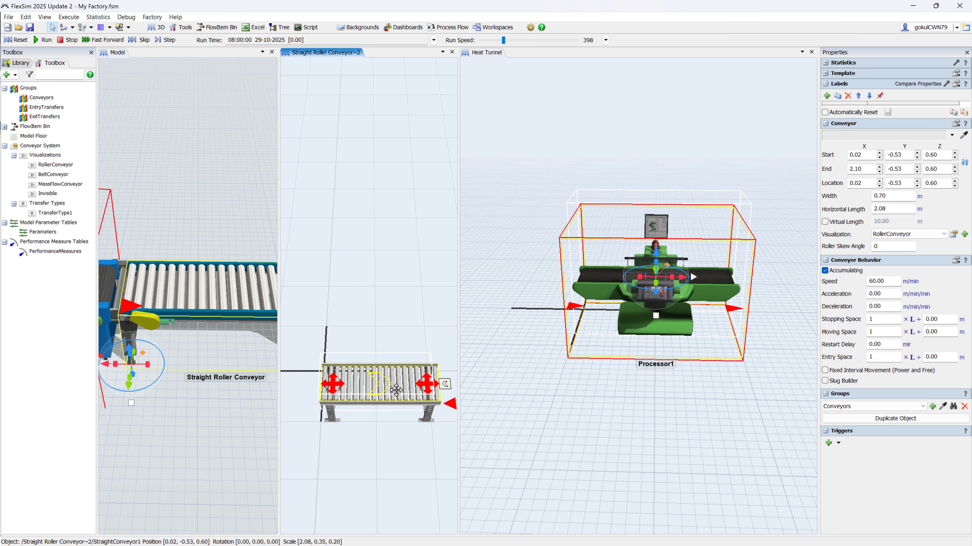
# Step: Apply the Invisible visualization to the straight conveyor and close both container views
pyautogui.click(943, 234)
pyautogui.click(895, 266)
pyautogui.scroll(-5, 202, 360)
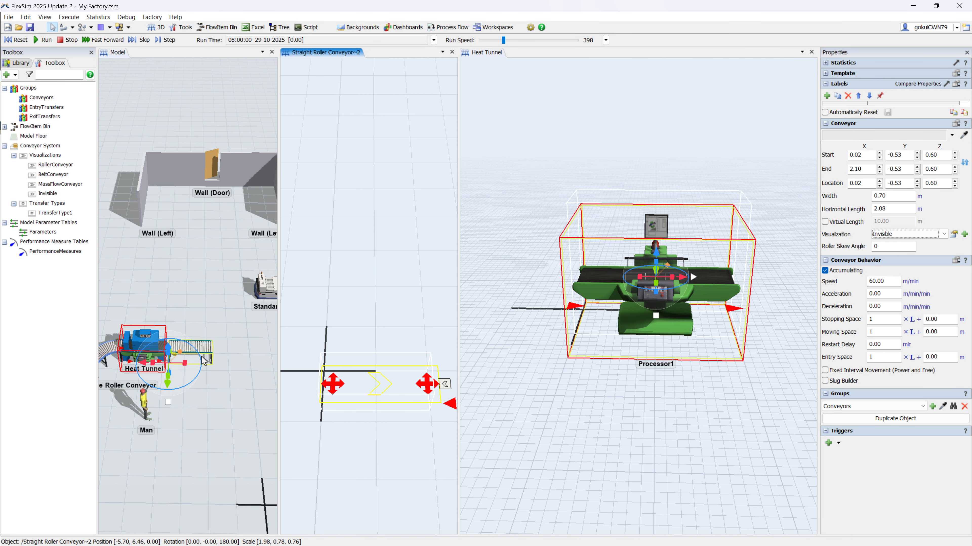
pyautogui.scroll(-2, 202, 360)
pyautogui.click(179, 377)
pyautogui.scroll(-5, 221, 382)
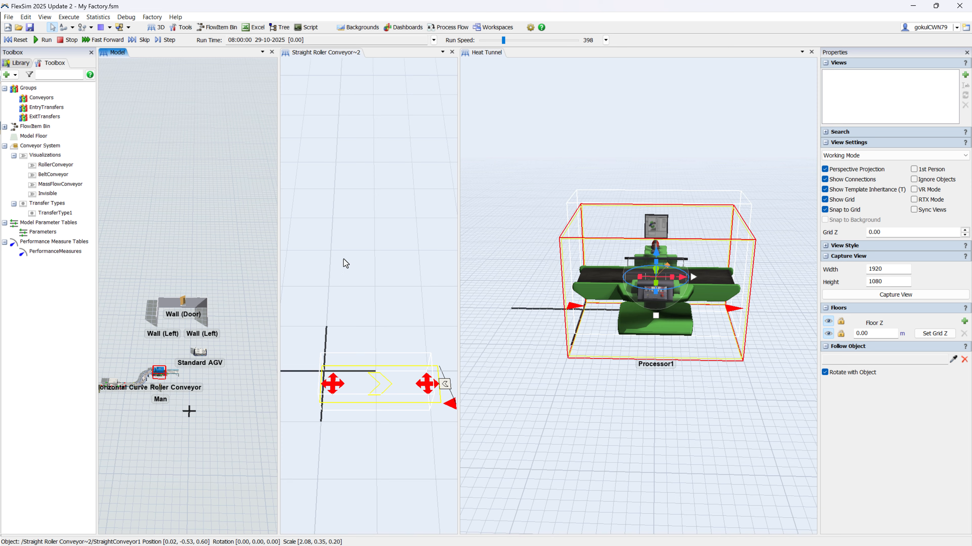
pyautogui.click(451, 53)
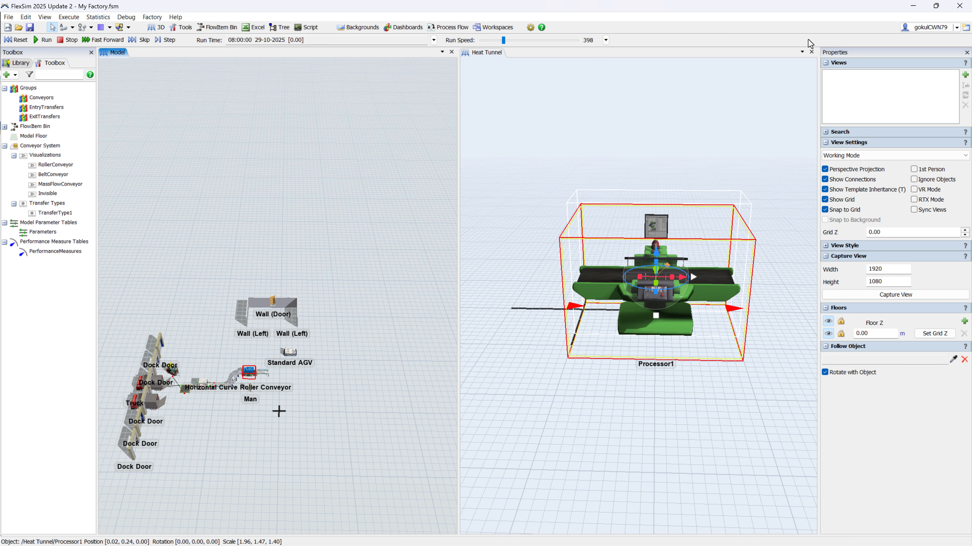
pyautogui.click(812, 53)
pyautogui.scroll(6, 484, 346)
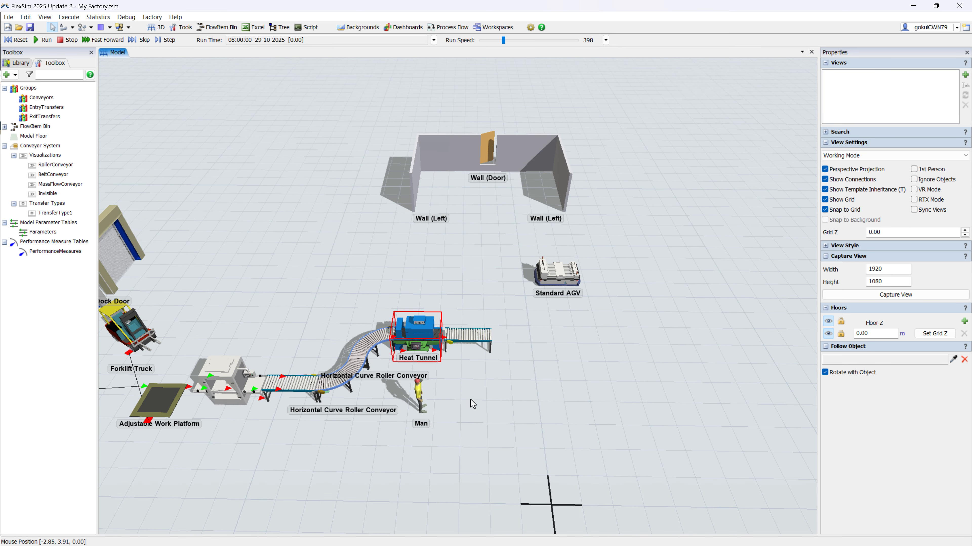
# Step: Place a Queue beyond the outlet end of the Straight Roller Conveyor and connect the container's inner conveyor to it
pyautogui.scroll(1, 509, 353)
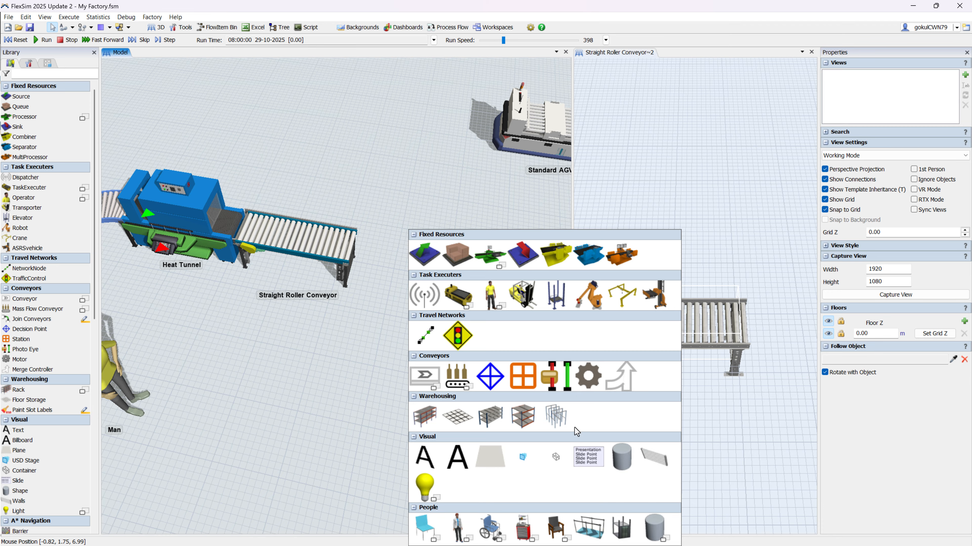
pyautogui.click(460, 265)
pyautogui.moveTo(471, 382); pyautogui.dragTo(476, 295)
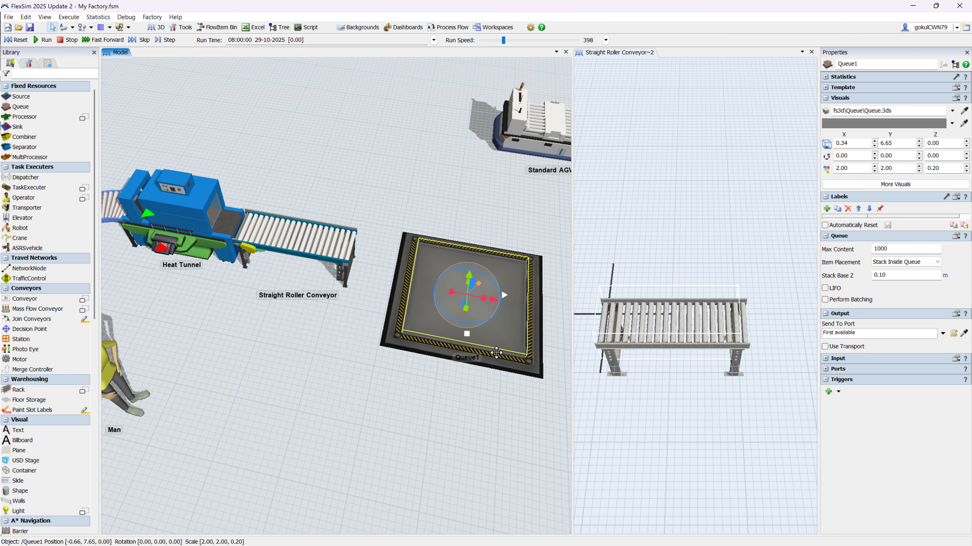
pyautogui.press('a')
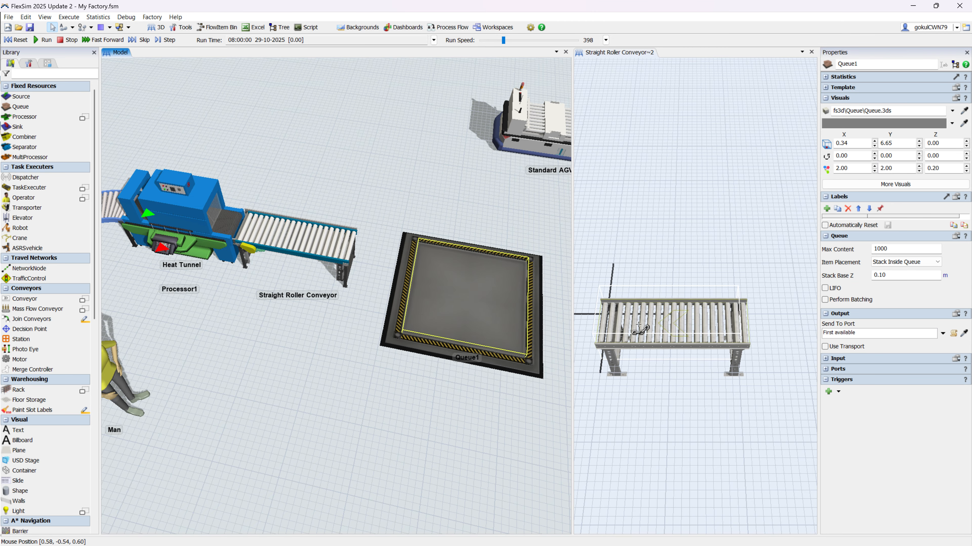
pyautogui.click(624, 324)
pyautogui.click(490, 323)
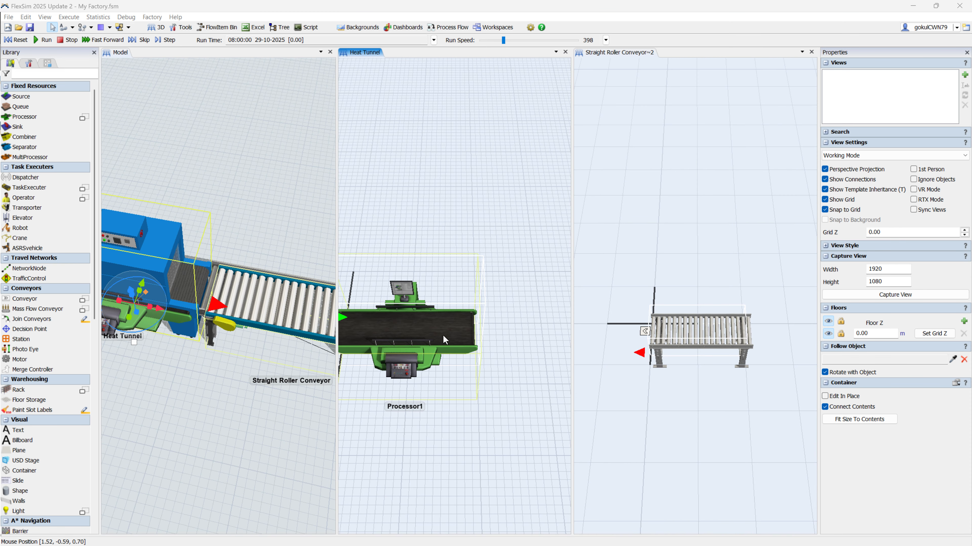
# Step: Connect the Heat Tunnel's processor to the straight conveyor inside the outlet conveyor container
pyautogui.click(443, 335)
pyautogui.press('a')
pyautogui.click(455, 338)
pyautogui.click(700, 337)
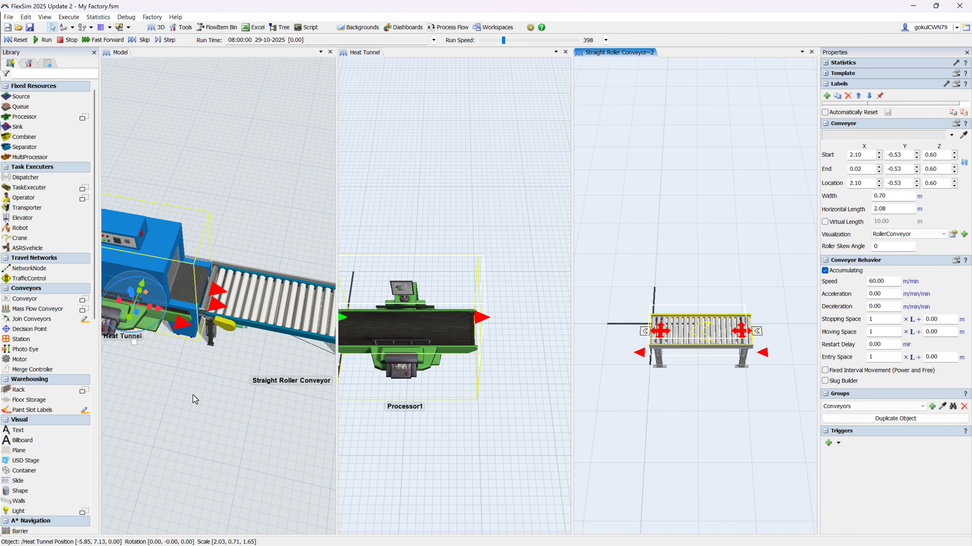
pyautogui.scroll(-5, 193, 395)
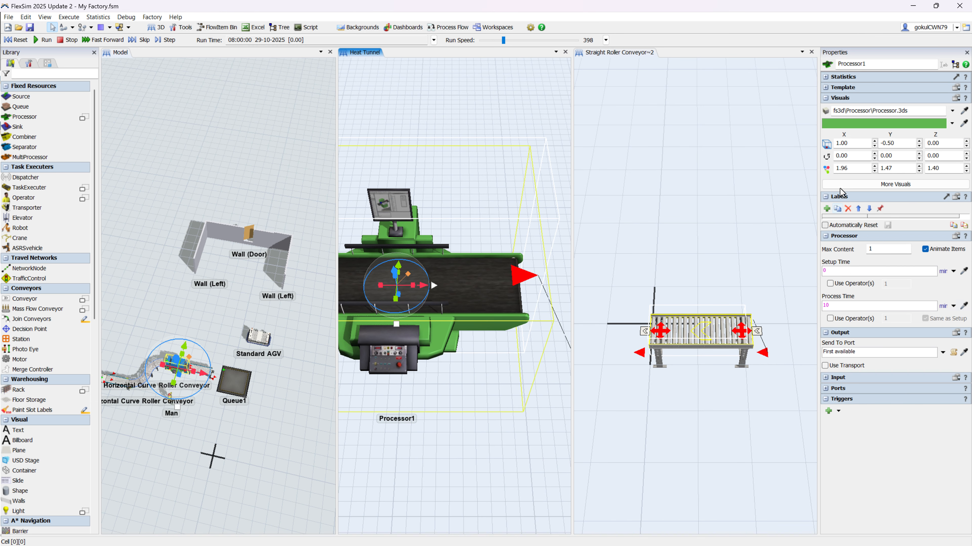
# Step: Hide the processor's 3D shape and apply the Invisible visualization to the outlet container's straight conveyor
pyautogui.click(895, 185)
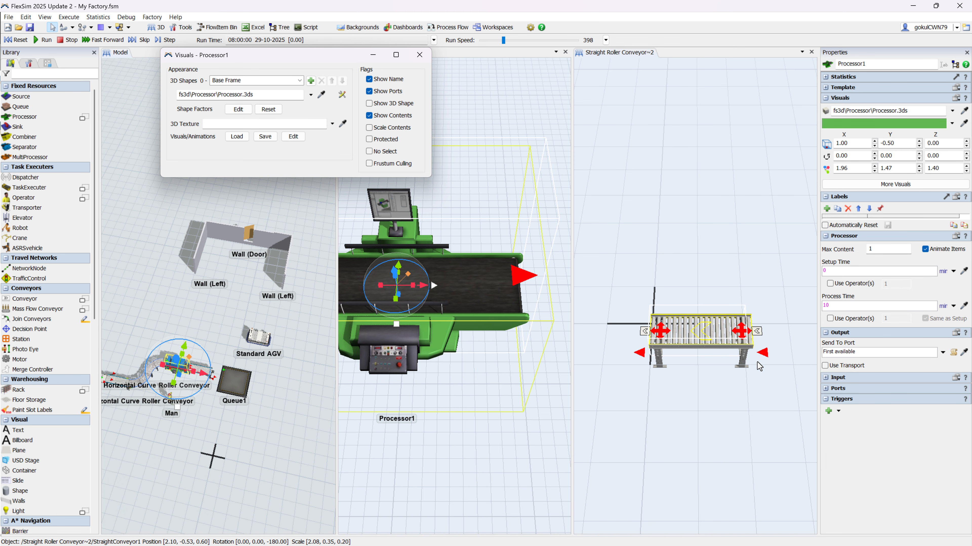
pyautogui.click(746, 344)
pyautogui.click(917, 248)
pyautogui.click(900, 272)
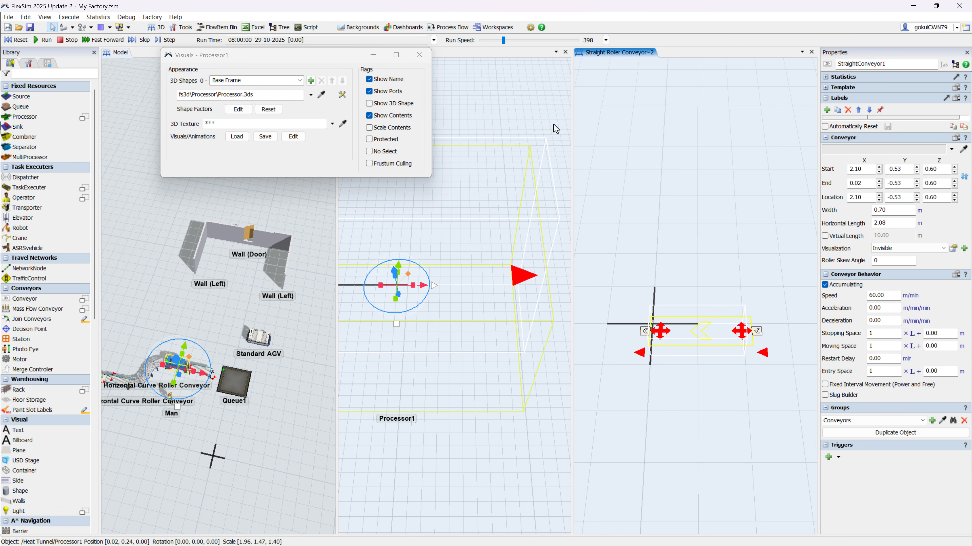
pyautogui.click(425, 52)
# Step: Add a Floor Storage, resize it to 6 by 6 m and position it between the walls in front of the door
pyautogui.scroll(4, 268, 411)
pyautogui.doubleClick(261, 303)
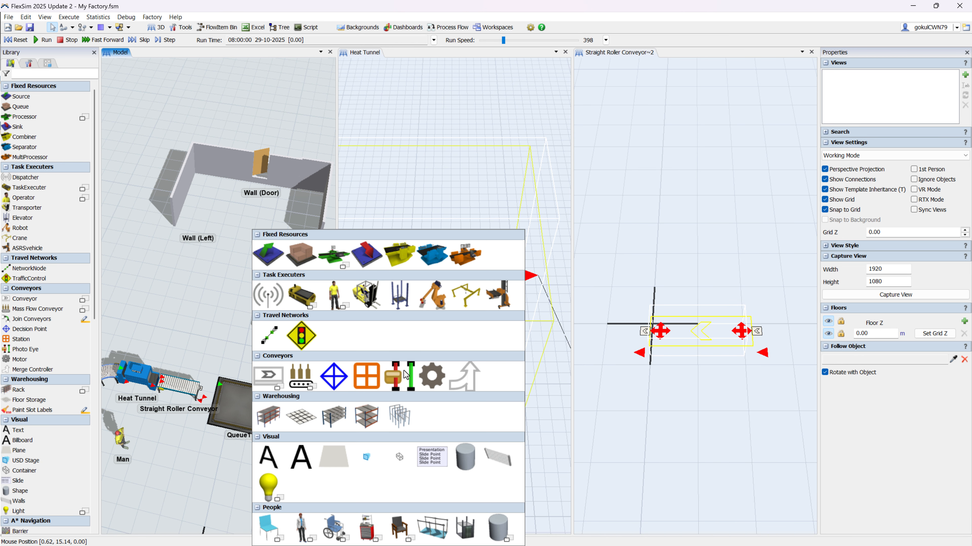
pyautogui.moveTo(280, 328); pyautogui.dragTo(230, 260)
pyautogui.moveTo(290, 375); pyautogui.dragTo(203, 367)
pyautogui.moveTo(202, 254); pyautogui.dragTo(173, 246)
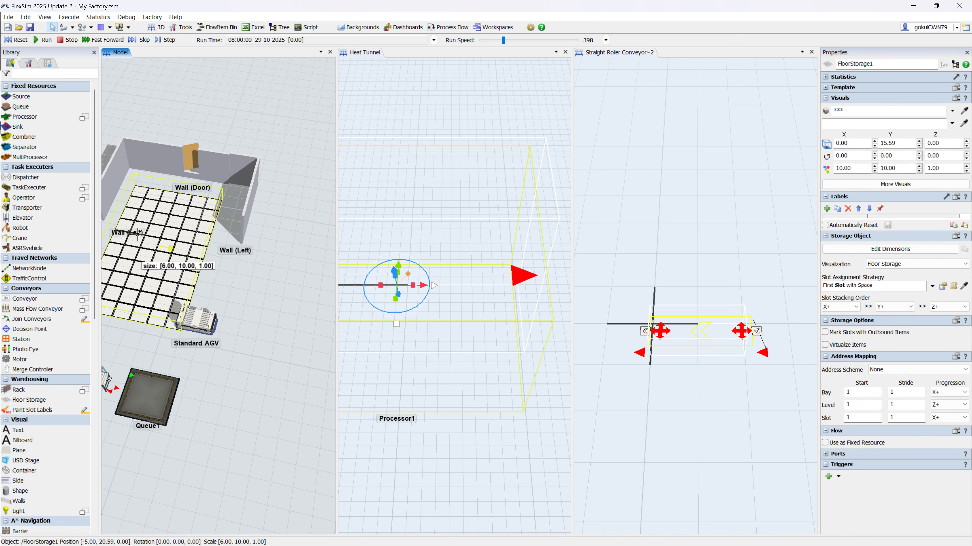
pyautogui.moveTo(193, 298); pyautogui.dragTo(258, 351)
pyautogui.moveTo(210, 303); pyautogui.dragTo(231, 258)
# Step: Connect the queue's output to the floor storage
pyautogui.click(309, 424)
pyautogui.press('a')
pyautogui.moveTo(220, 464); pyautogui.dragTo(218, 283)
pyautogui.scroll(-1, 275, 451)
pyautogui.scroll(1, 247, 400)
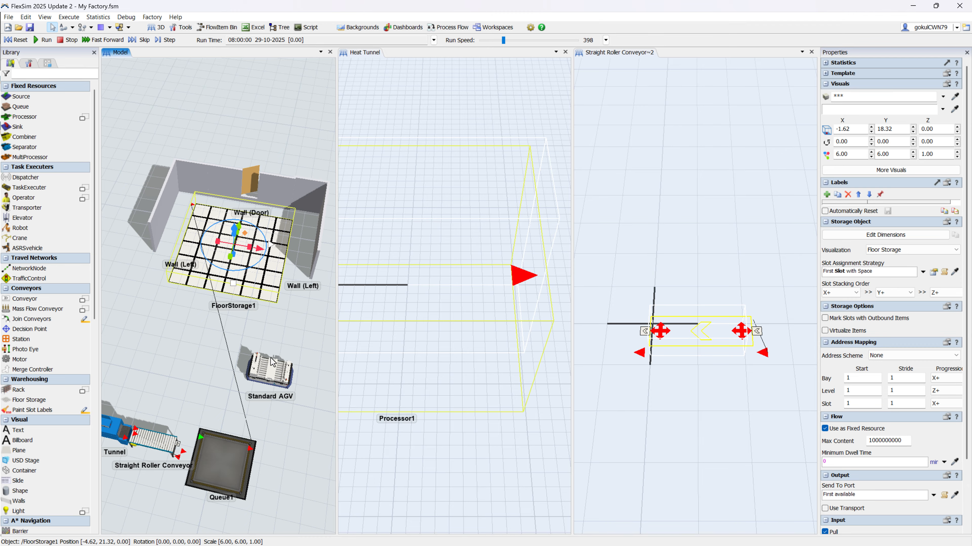
# Step: Convert the Standard AGV from a container into a TaskExecuter
pyautogui.click(270, 369)
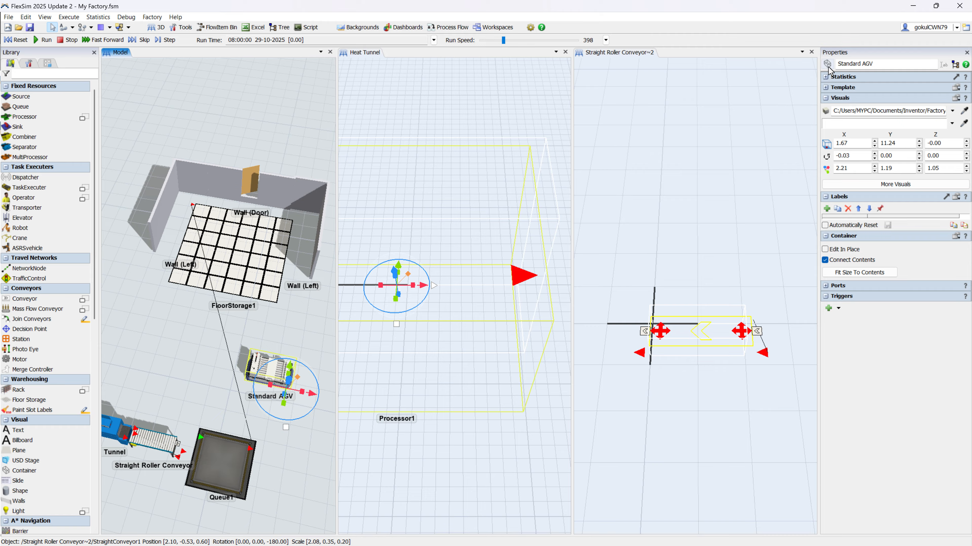
pyautogui.click(826, 67)
pyautogui.click(870, 185)
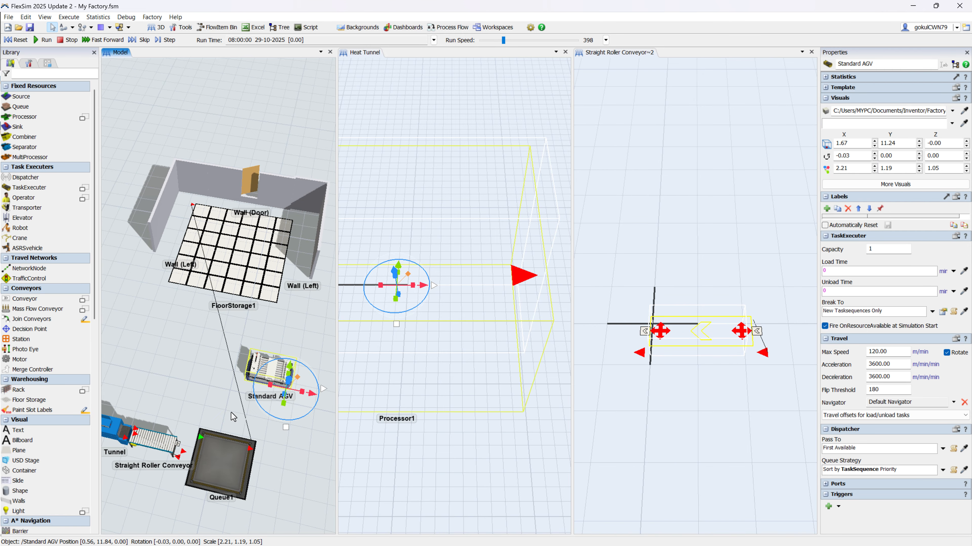
# Step: Link the queue to the Standard AGV through center ports and enable Use Transport for the queue's output
pyautogui.click(217, 461)
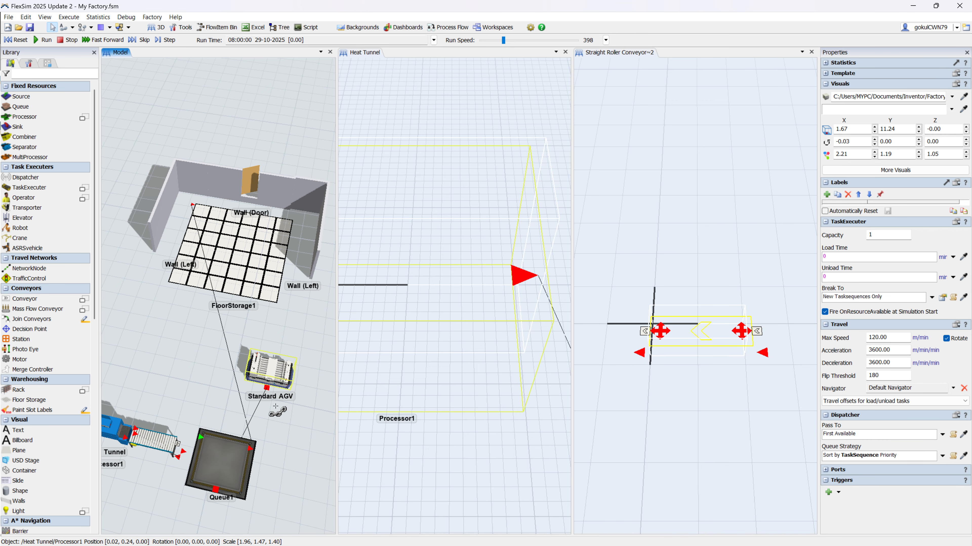
pyautogui.click(826, 358)
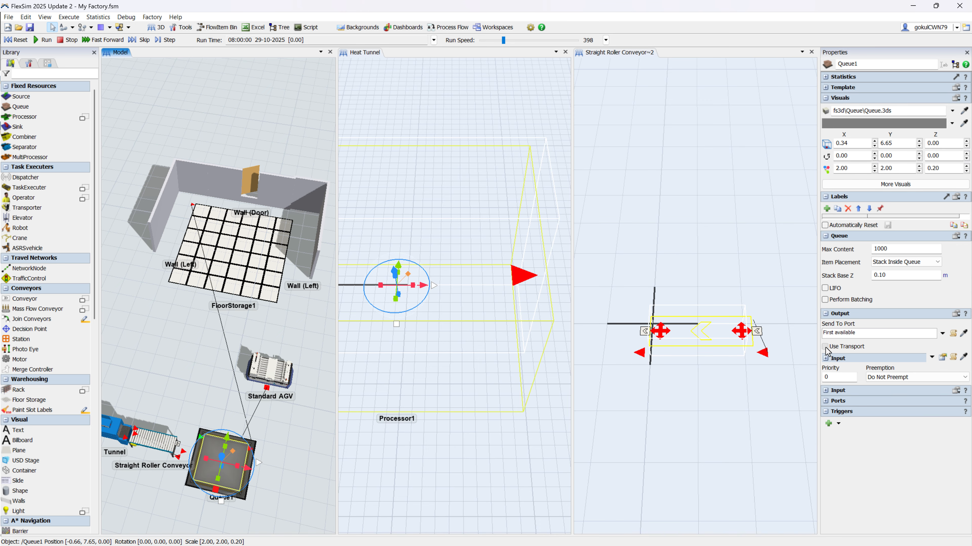
# Step: Enable Use Transport for the output of the Adjustable Work Platform
pyautogui.click(208, 371)
pyautogui.scroll(-4, 207, 371)
pyautogui.moveTo(207, 371); pyautogui.dragTo(361, 370)
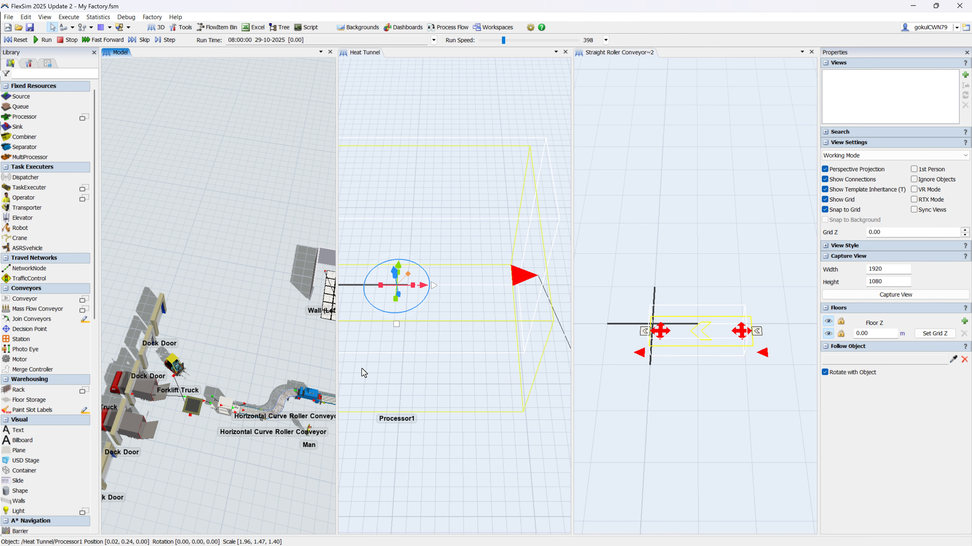
pyautogui.scroll(4, 230, 397)
pyautogui.scroll(-2, 232, 401)
pyautogui.click(218, 402)
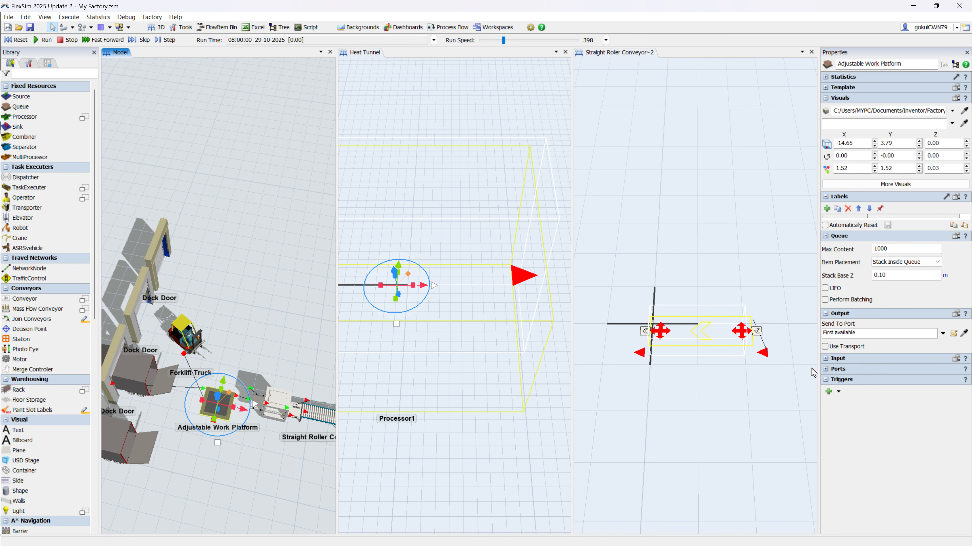
pyautogui.click(825, 347)
# Step: Close the Heat Tunnel and Straight Roller Conveyor~2 views so only the main model view remains
pyautogui.click(372, 317)
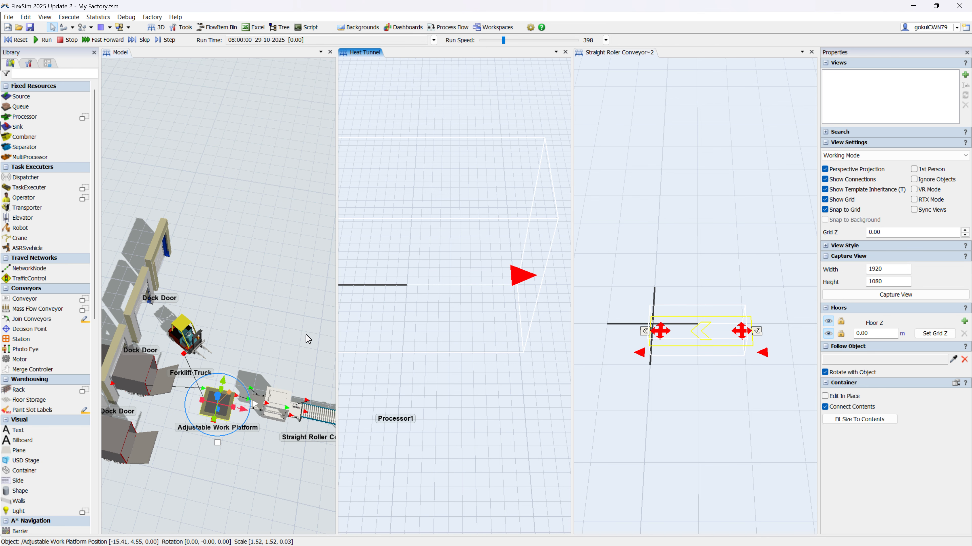
pyautogui.moveTo(304, 339); pyautogui.dragTo(177, 316)
pyautogui.scroll(-4, 177, 316)
pyautogui.scroll(4, 279, 357)
pyautogui.moveTo(278, 358); pyautogui.dragTo(245, 358)
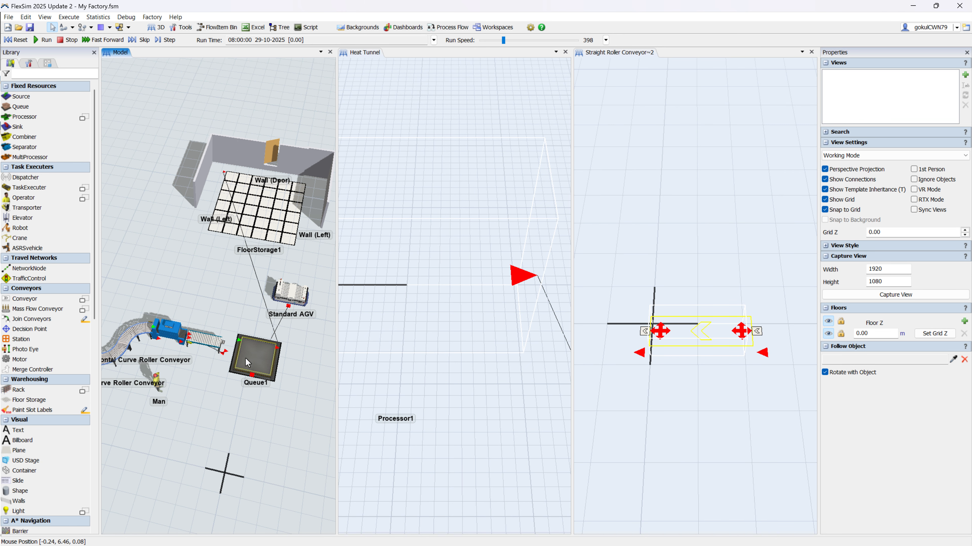
pyautogui.scroll(-2, 270, 357)
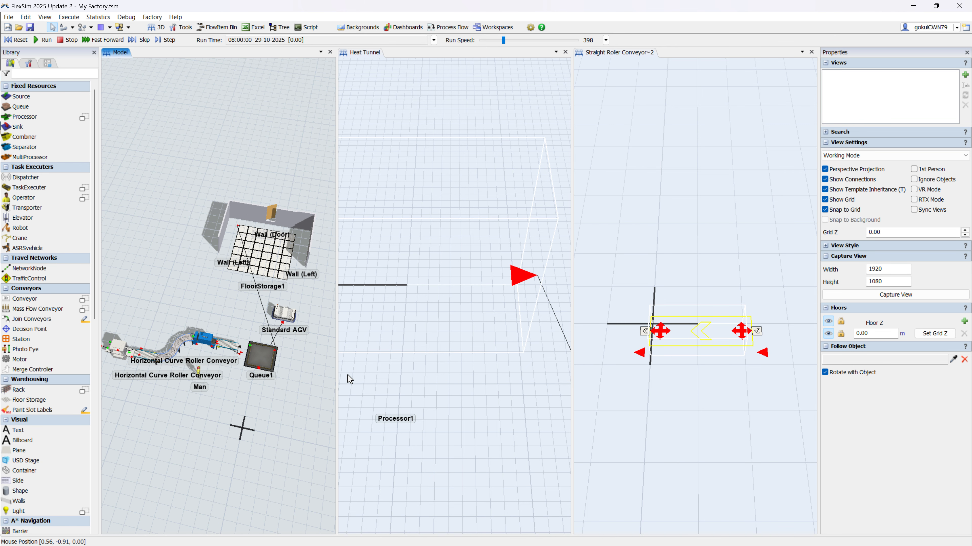
pyautogui.click(565, 52)
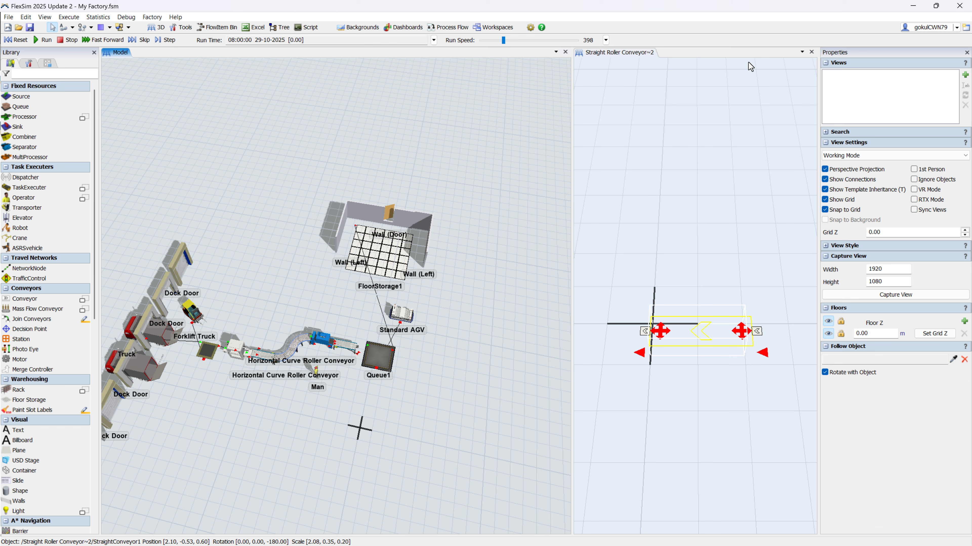
pyautogui.click(811, 52)
pyautogui.scroll(5, 510, 351)
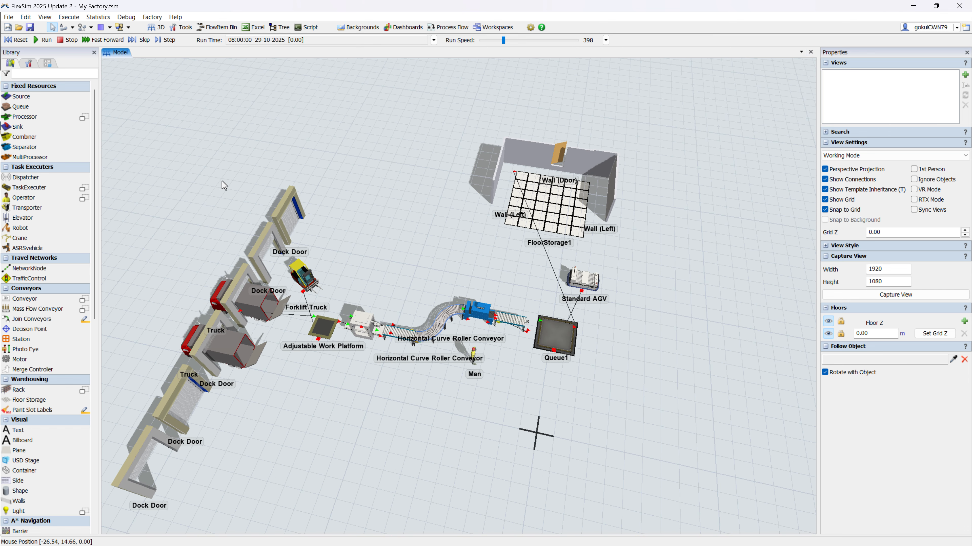
# Step: Set the maximum speed of the Standard AGV and the Forklift Truck to 1 m/min and reset the model
pyautogui.click(582, 279)
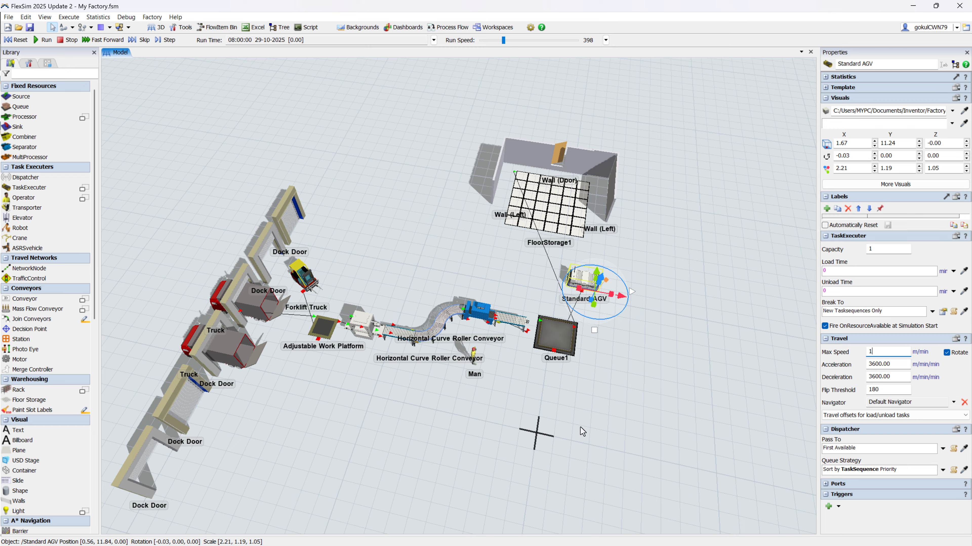
pyautogui.click(650, 411)
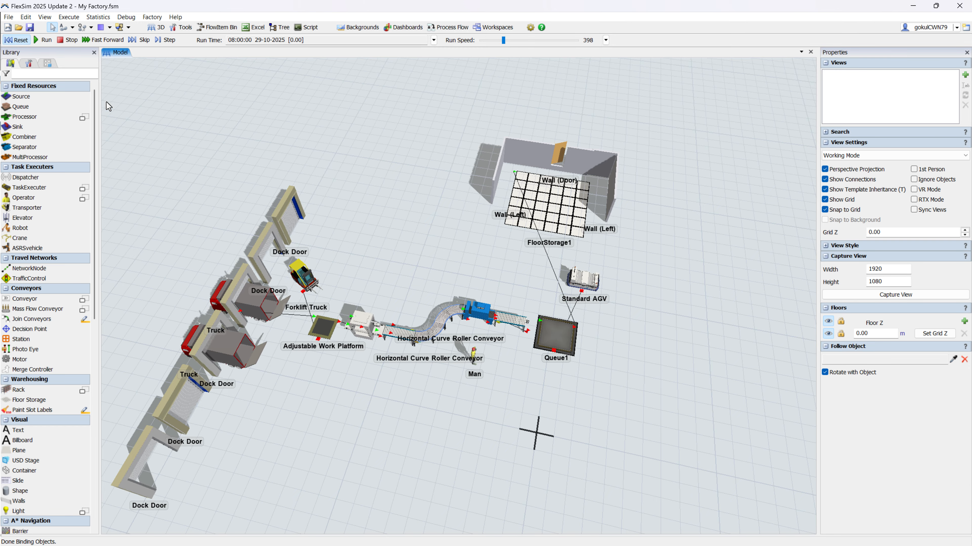
pyautogui.click(313, 283)
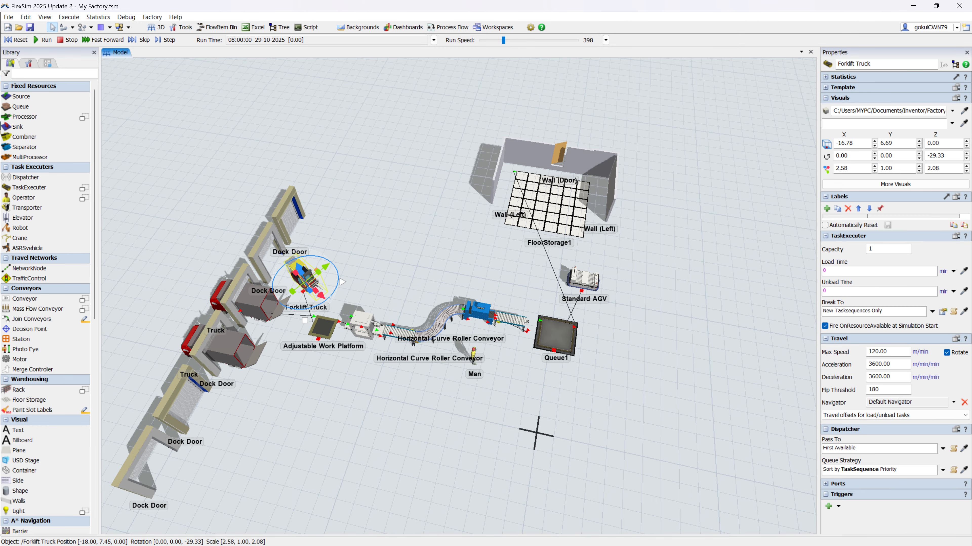
pyautogui.doubleClick(887, 351)
pyautogui.write('1')
pyautogui.click(26, 43)
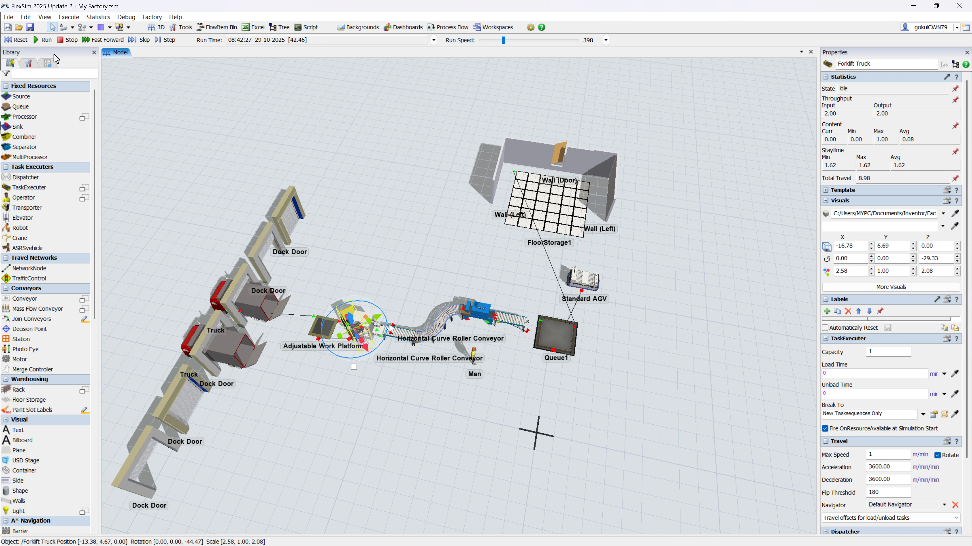
# Step: Run the simulation to check box transport from the trucks to the floor storage, and save and reset the model
pyautogui.click(436, 388)
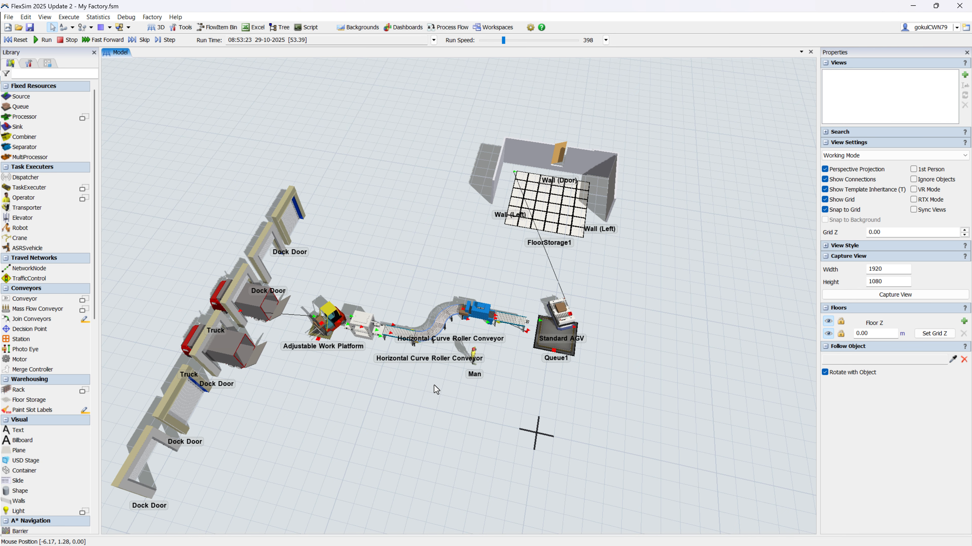
pyautogui.scroll(2, 452, 360)
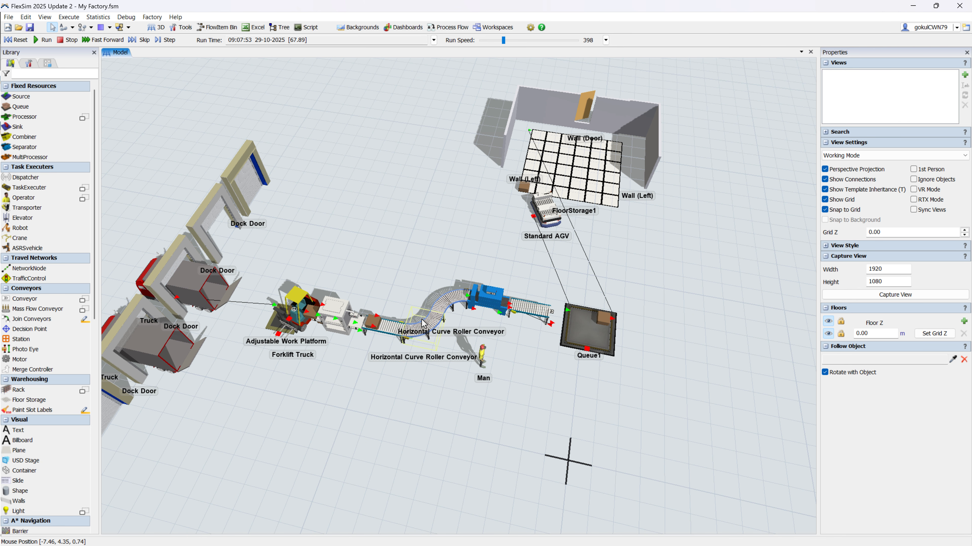
pyautogui.moveTo(427, 330)
pyautogui.mouseDown(button='right')
pyautogui.moveTo(422, 309)
pyautogui.moveTo(423, 318)
pyautogui.mouseUp(button='right')
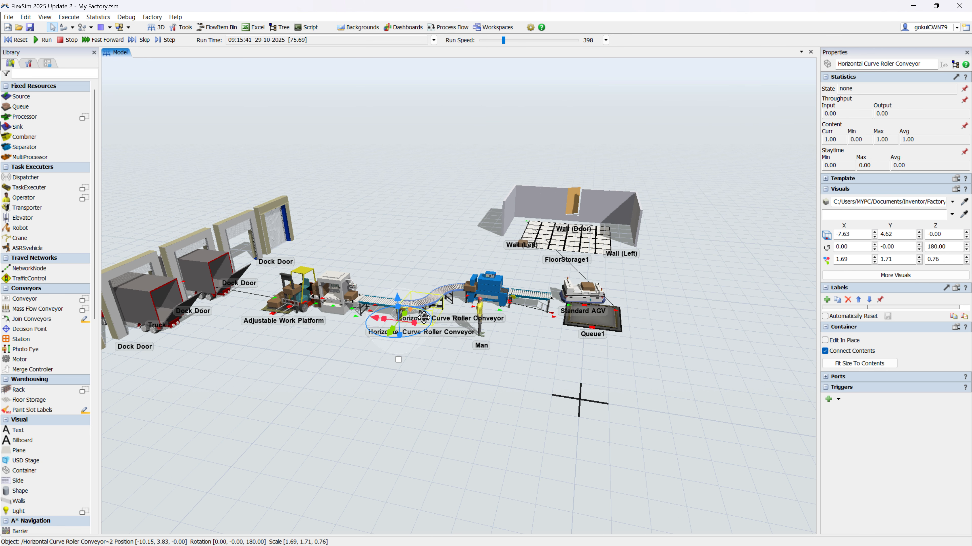
pyautogui.click(451, 368)
pyautogui.moveTo(451, 368); pyautogui.dragTo(464, 473)
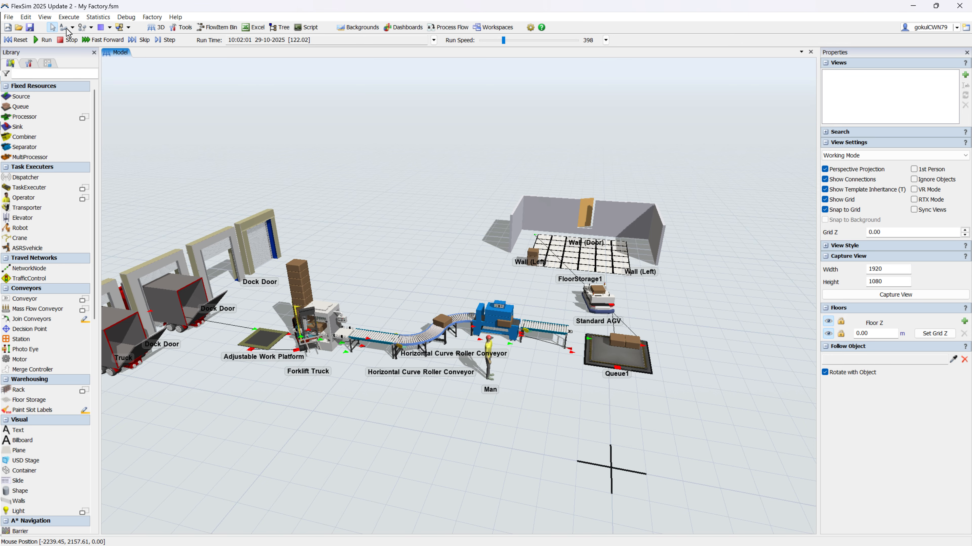
pyautogui.click(30, 28)
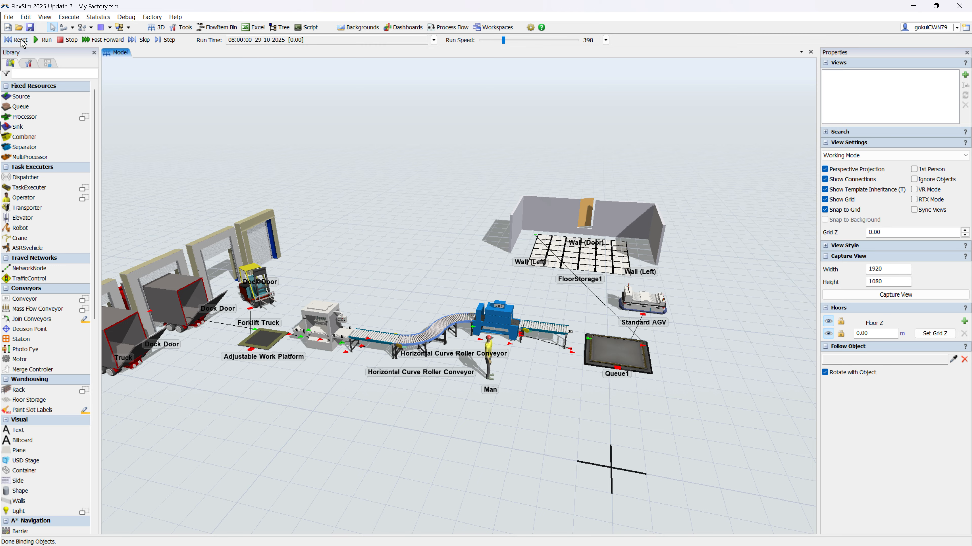